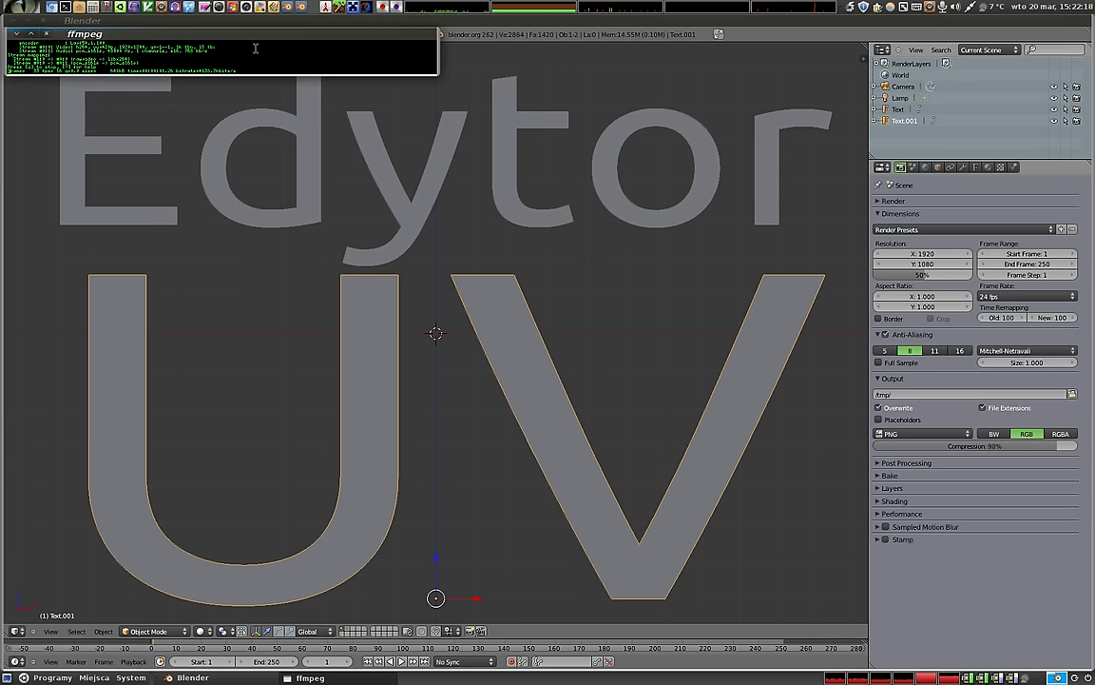
- Minimize the ffmpeg terminal and delete the UV text object
{"action": "left_click", "coordinate": [18, 33]}
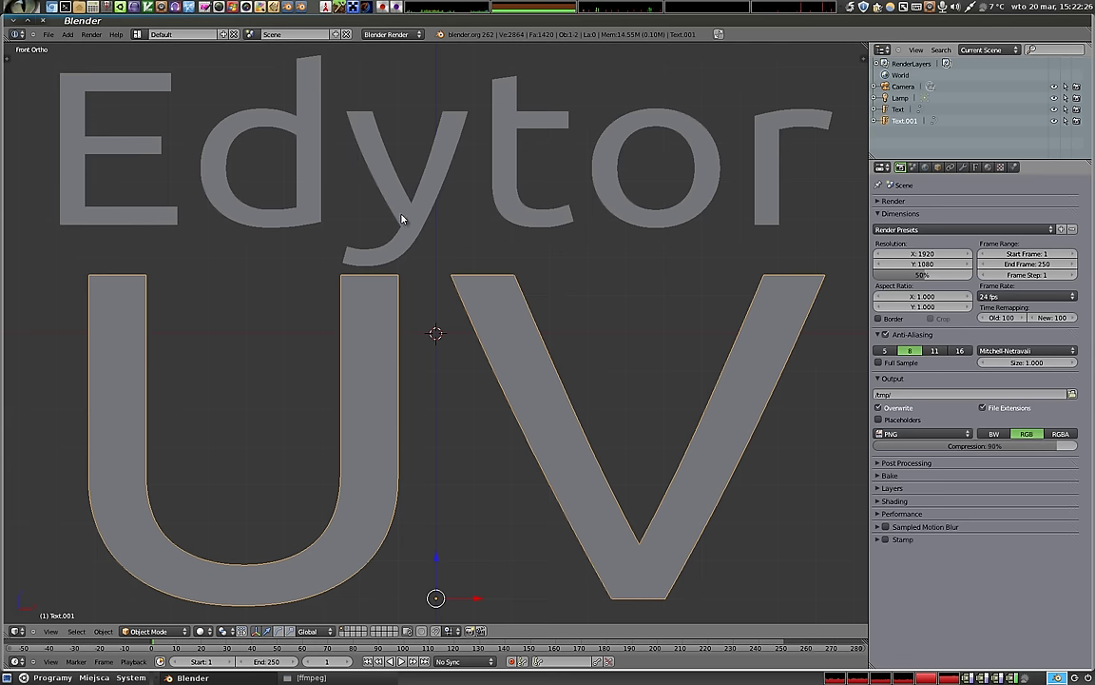
{"action": "mouse_move", "coordinate": [520, 360]}
{"action": "middle_mouse_down"}
{"action": "mouse_move", "coordinate": [496, 325]}
{"action": "mouse_move", "coordinate": [379, 386]}
{"action": "mouse_move", "coordinate": [228, 384]}
{"action": "mouse_move", "coordinate": [217, 369]}
{"action": "mouse_move", "coordinate": [623, 328]}
{"action": "mouse_move", "coordinate": [513, 322]}
{"action": "mouse_move", "coordinate": [468, 351]}
{"action": "mouse_move", "coordinate": [475, 340]}
{"action": "middle_mouse_up"}
{"action": "key", "text": "w"}
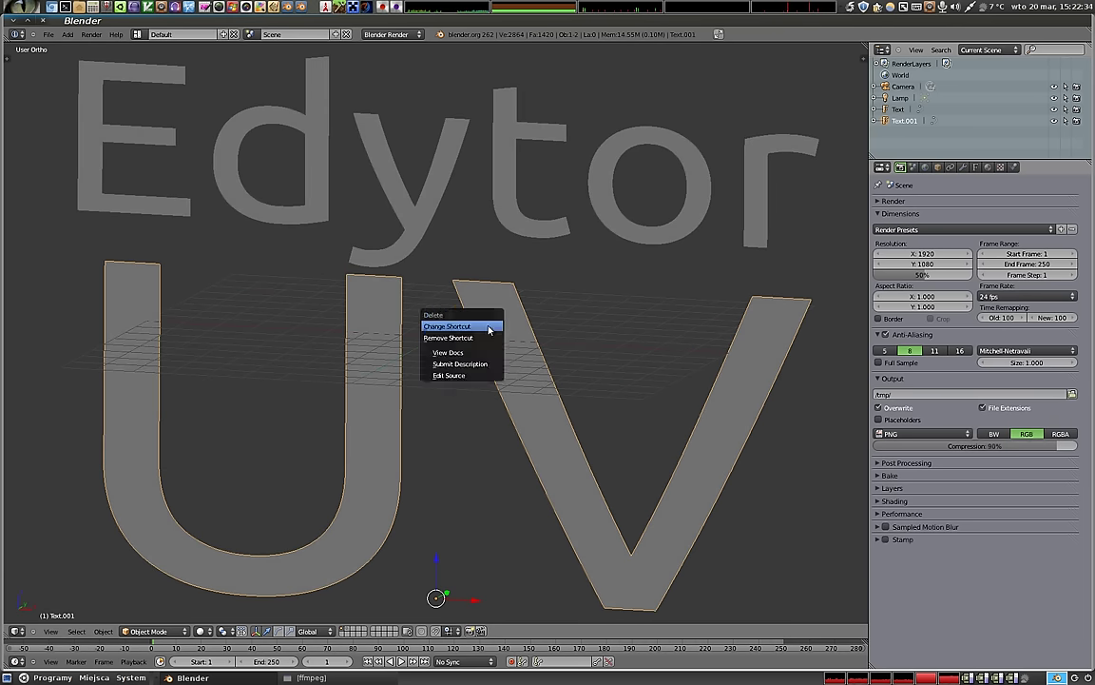
{"action": "key", "text": "x"}
{"action": "left_click", "coordinate": [497, 315]}
- Delete the Edytor text object and return to front orthographic view
{"action": "right_click", "coordinate": [440, 195]}
{"action": "key", "text": "x"}
{"action": "left_click", "coordinate": [433, 187]}
{"action": "middle_click_drag", "start_coordinate": [491, 353], "coordinate": [481, 358]}
{"action": "key", "text": "KP_1"}
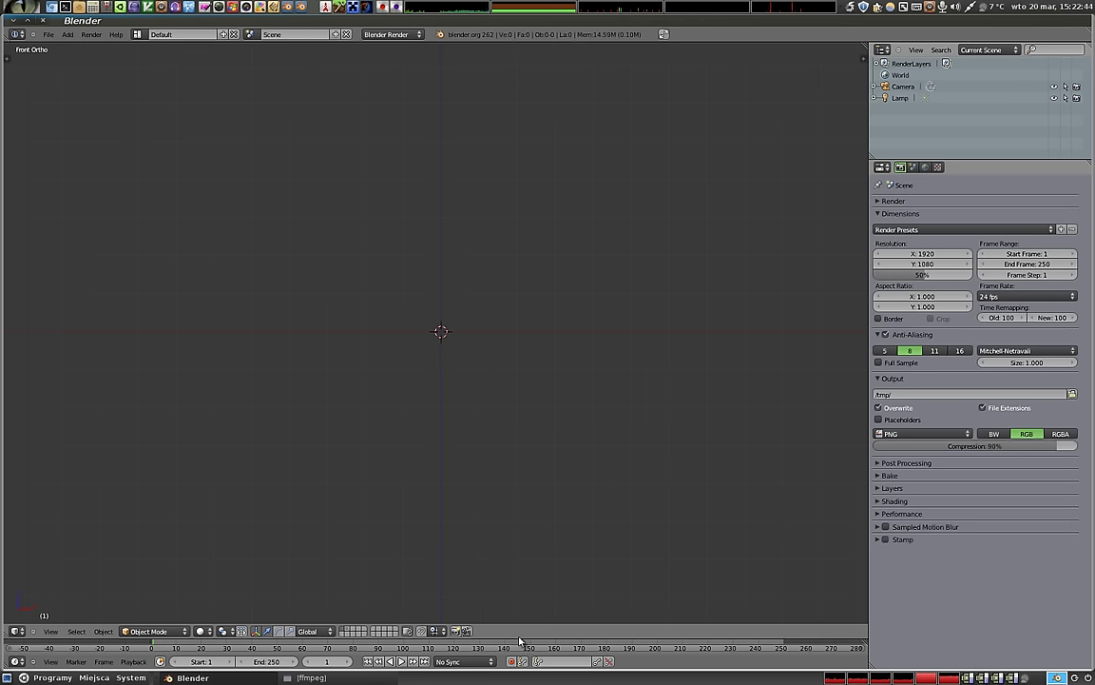
- Stretch the timeline area over most of the window and switch it to the UV/Image Editor
{"action": "left_click_drag", "start_coordinate": [516, 638], "coordinate": [372, 587]}
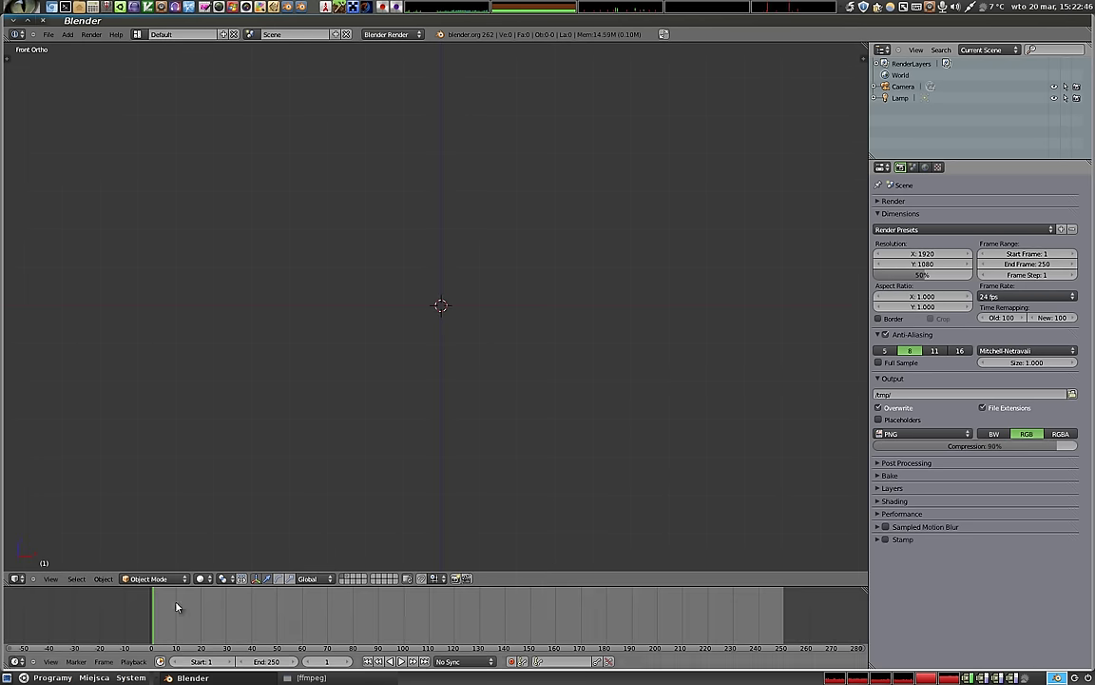
{"action": "mouse_move", "coordinate": [505, 588]}
{"action": "left_mouse_down"}
{"action": "mouse_move", "coordinate": [505, 192]}
{"action": "mouse_move", "coordinate": [519, 96]}
{"action": "left_mouse_up"}
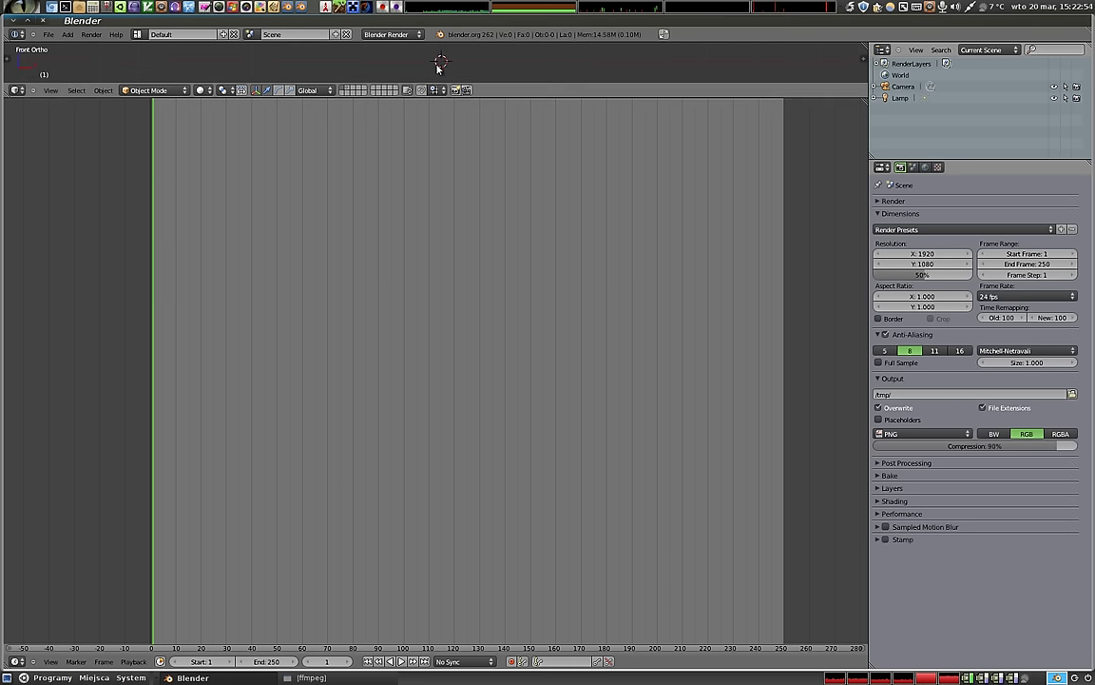
{"action": "left_click", "coordinate": [16, 661]}
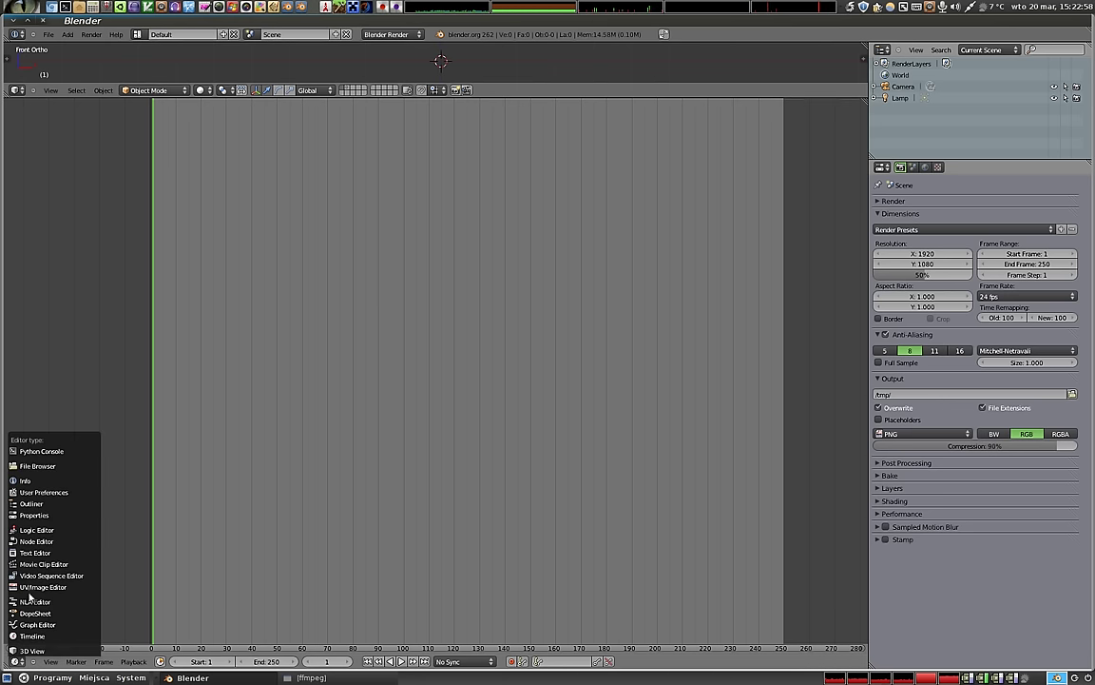
{"action": "left_click", "coordinate": [85, 589]}
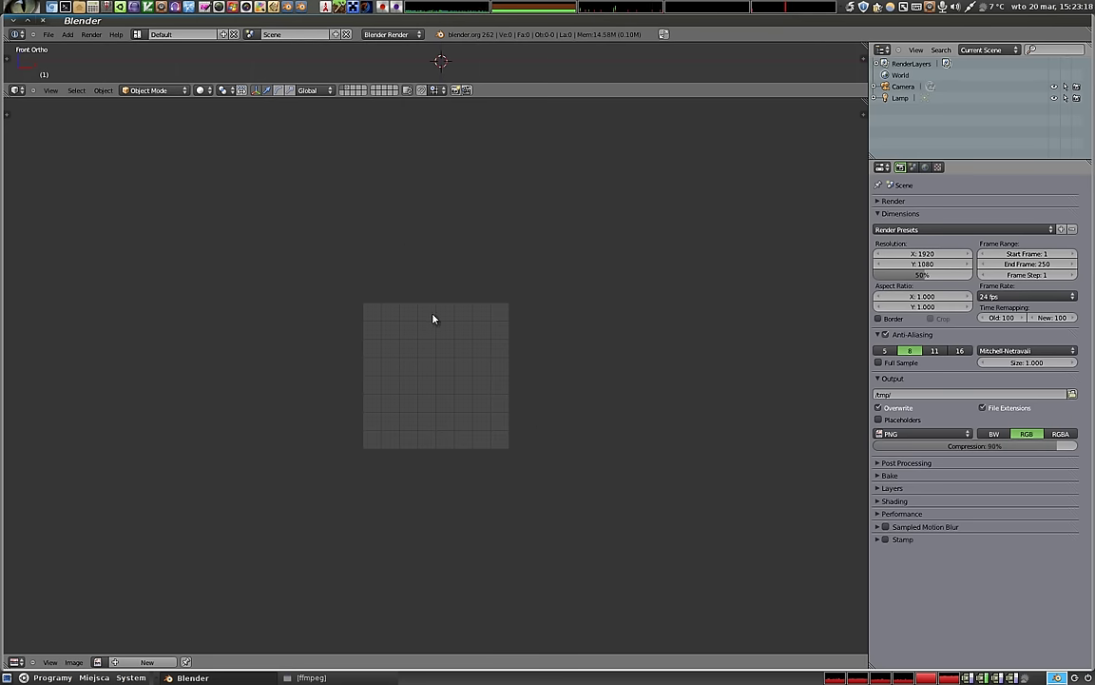
- Launch GIMP and create a new 1024x1024 image bucket-filled with white
{"action": "left_click", "coordinate": [235, 7]}
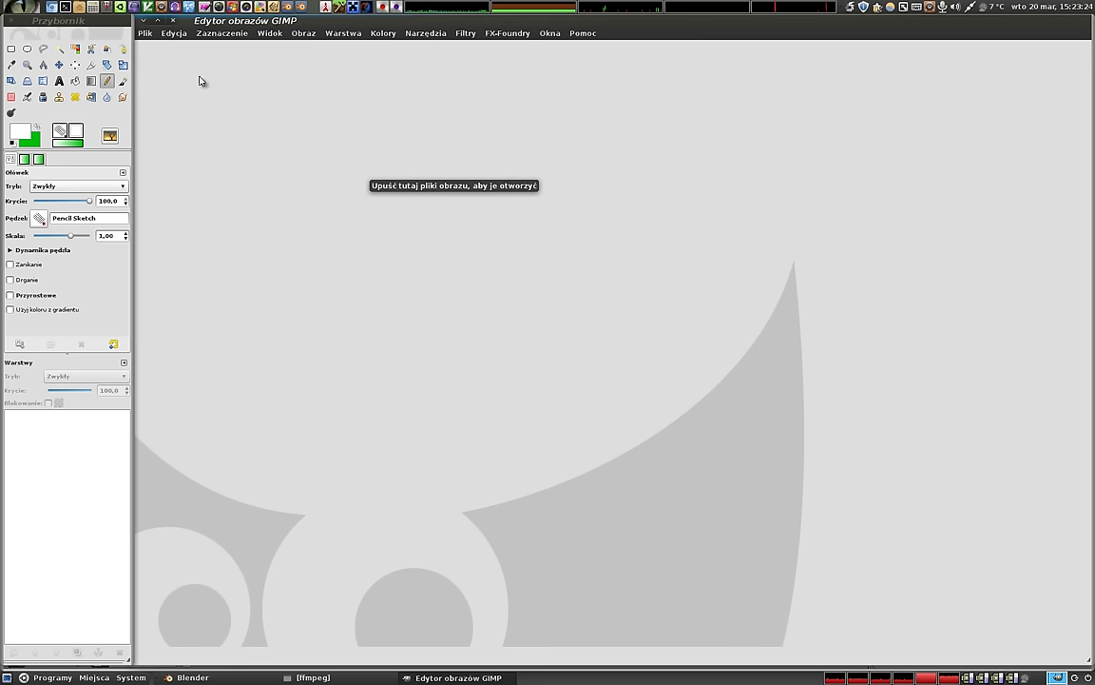
{"action": "left_click", "coordinate": [145, 34]}
{"action": "left_click", "coordinate": [155, 52]}
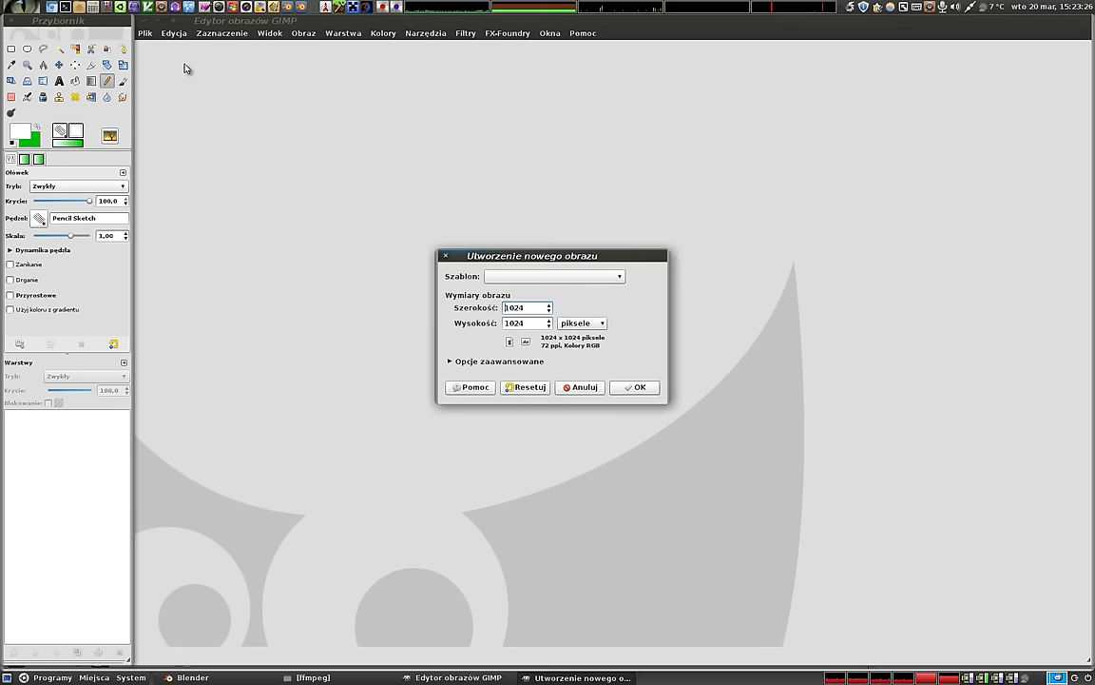
{"action": "left_click", "coordinate": [629, 389]}
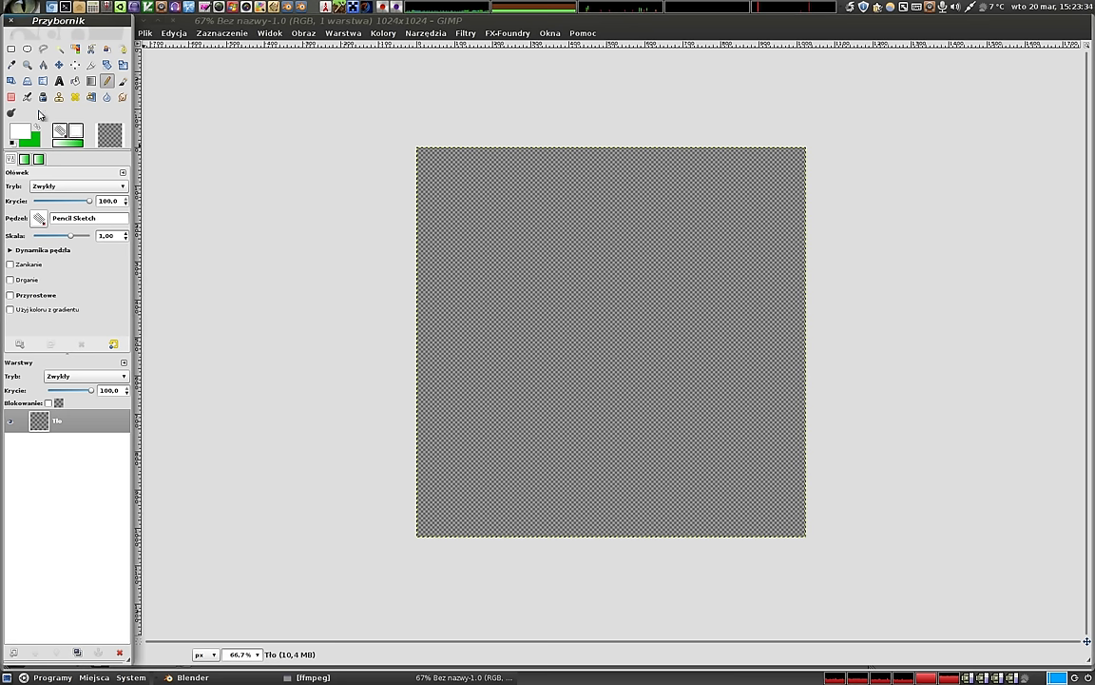
{"action": "left_click", "coordinate": [75, 81]}
{"action": "left_click", "coordinate": [474, 279]}
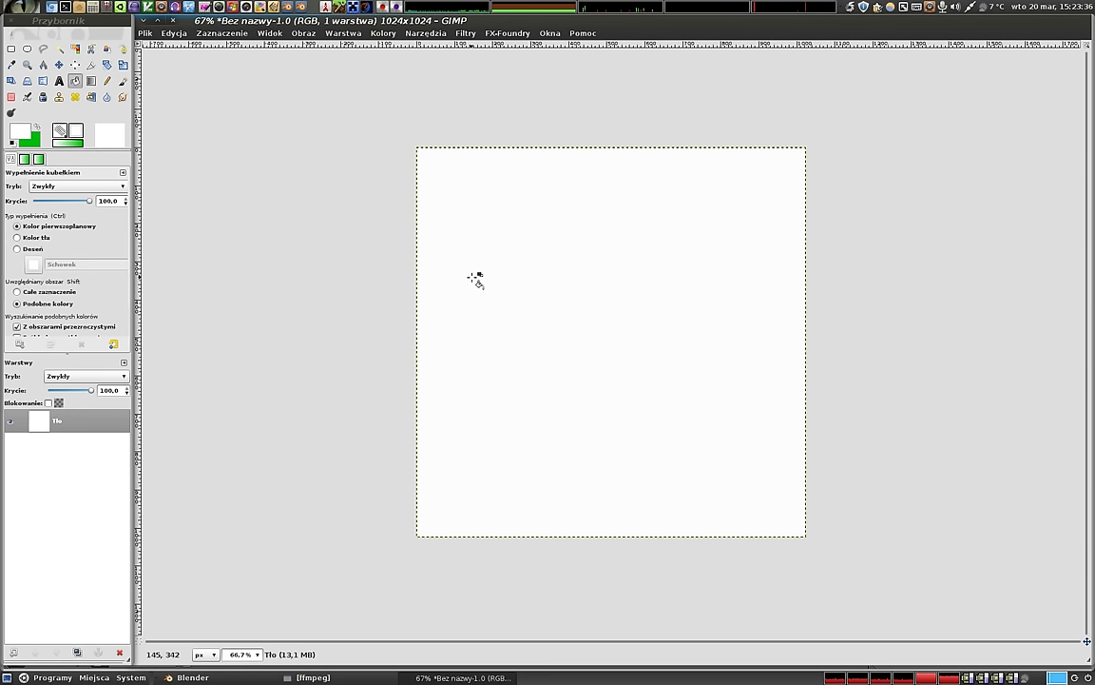
- Select the Paintbrush with the Pencil Sketch brush and set the foreground colour to red ff0000
{"action": "left_click", "coordinate": [59, 81]}
{"action": "left_click", "coordinate": [107, 82]}
{"action": "left_click", "coordinate": [39, 218]}
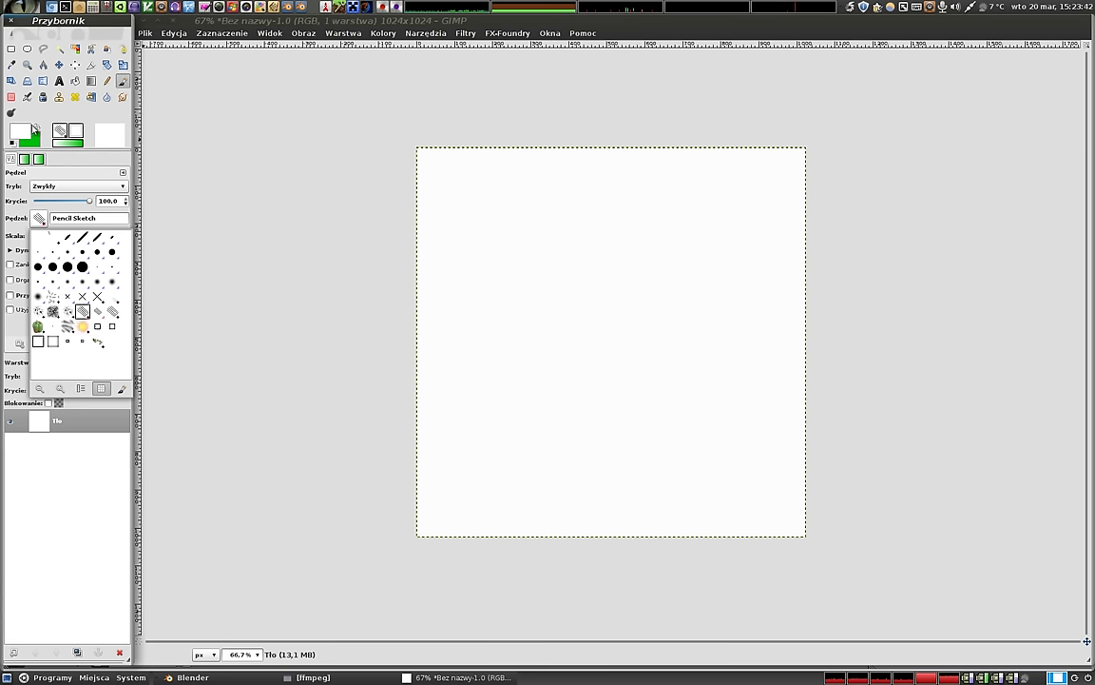
{"action": "left_click", "coordinate": [34, 125]}
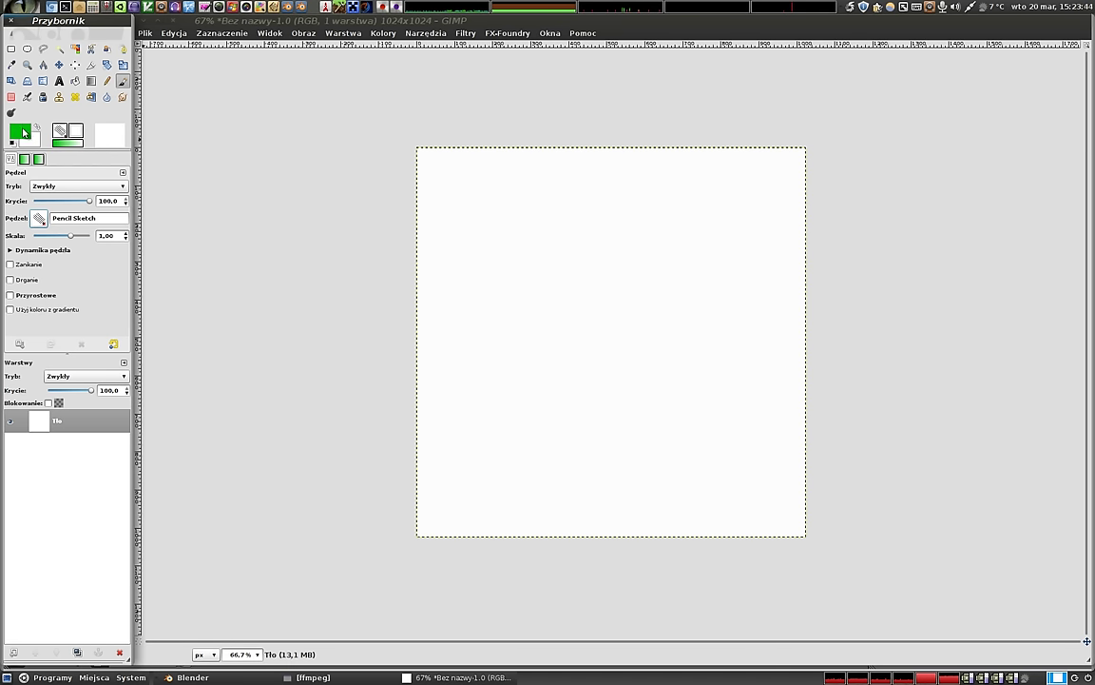
{"action": "left_click", "coordinate": [24, 133]}
{"action": "left_click", "coordinate": [239, 45]}
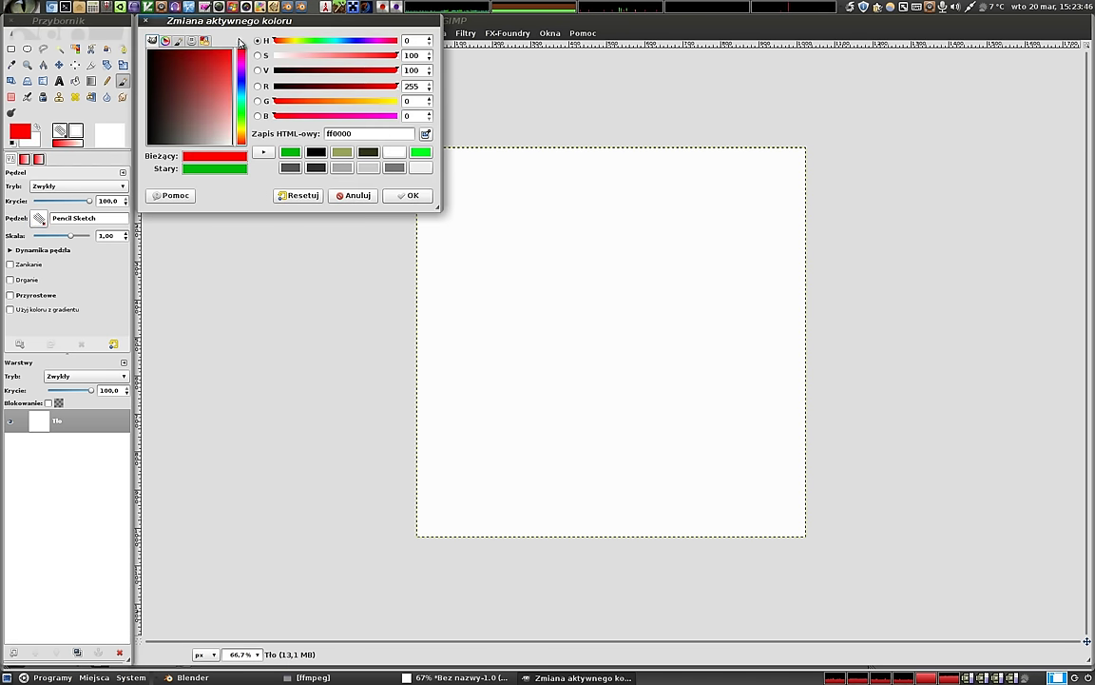
- Paint the red letters PkB on the white canvas
{"action": "left_click", "coordinate": [407, 195]}
{"action": "mouse_move", "coordinate": [471, 299]}
{"action": "left_mouse_down"}
{"action": "mouse_move", "coordinate": [476, 276]}
{"action": "mouse_move", "coordinate": [579, 299]}
{"action": "mouse_move", "coordinate": [481, 335]}
{"action": "mouse_move", "coordinate": [452, 306]}
{"action": "mouse_move", "coordinate": [449, 449]}
{"action": "left_mouse_up"}
{"action": "mouse_move", "coordinate": [570, 328]}
{"action": "left_mouse_down"}
{"action": "mouse_move", "coordinate": [626, 391]}
{"action": "mouse_move", "coordinate": [620, 480]}
{"action": "mouse_move", "coordinate": [630, 461]}
{"action": "left_mouse_up"}
{"action": "left_click_drag", "start_coordinate": [677, 276], "coordinate": [678, 473]}
{"action": "mouse_move", "coordinate": [648, 320]}
{"action": "left_mouse_down"}
{"action": "mouse_move", "coordinate": [724, 286]}
{"action": "mouse_move", "coordinate": [689, 373]}
{"action": "mouse_move", "coordinate": [741, 464]}
{"action": "mouse_move", "coordinate": [671, 471]}
{"action": "left_mouse_up"}
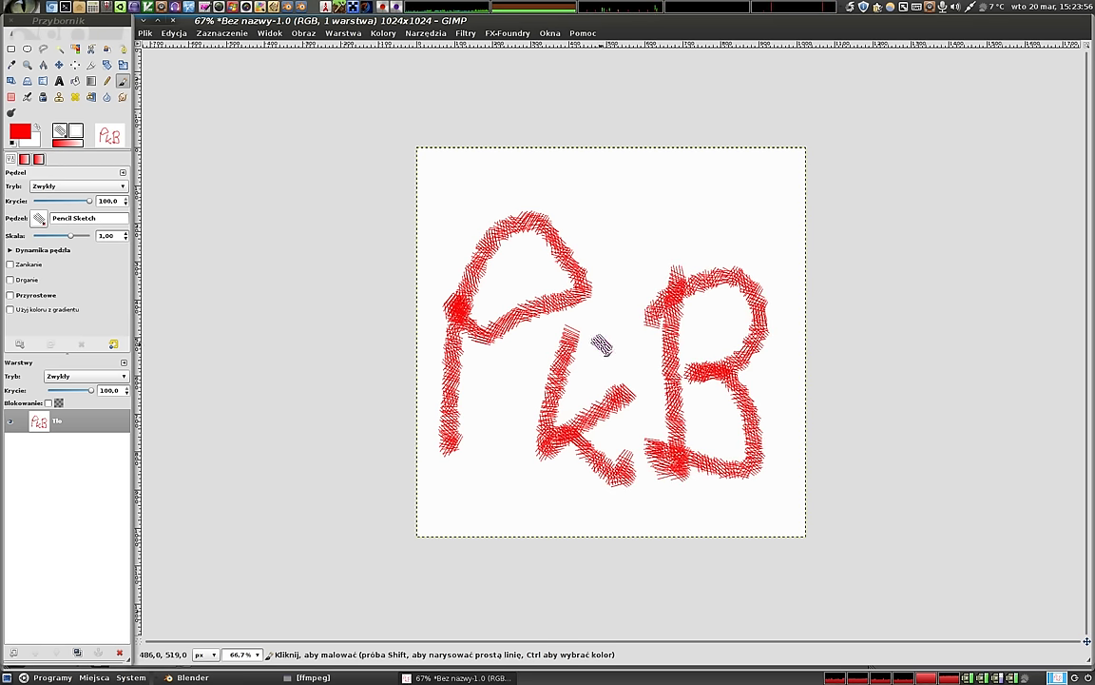
{"action": "middle_click_drag", "start_coordinate": [622, 343], "coordinate": [600, 327]}
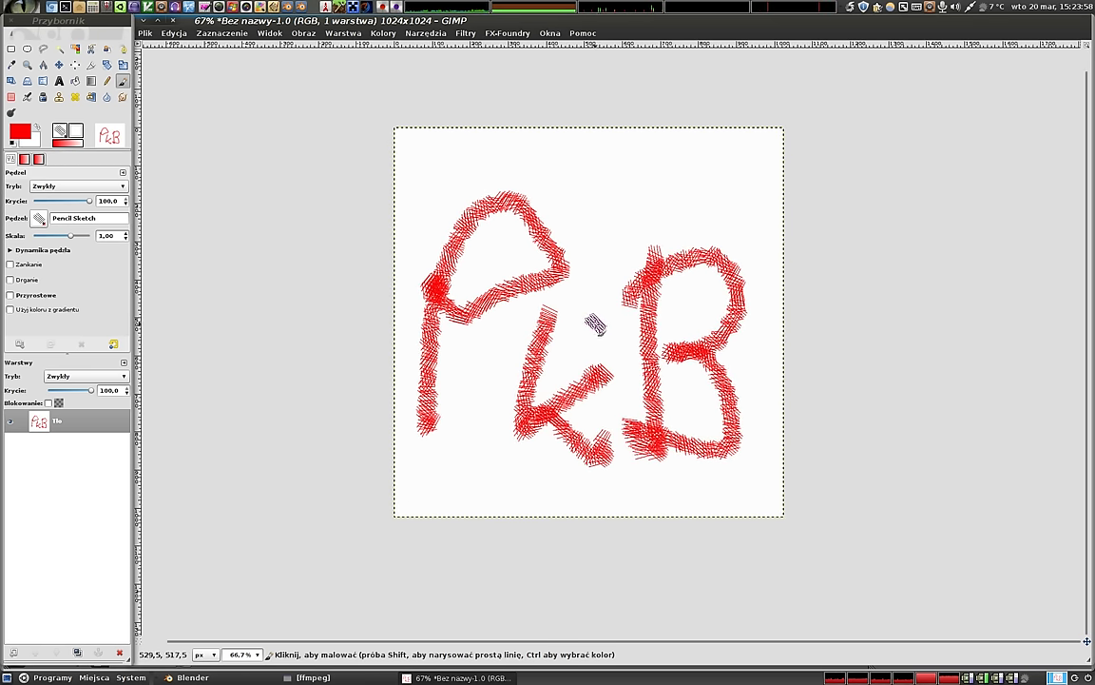
- Save the image as obrazek.png and quit GIMP
{"action": "key", "text": "ctrl+s"}
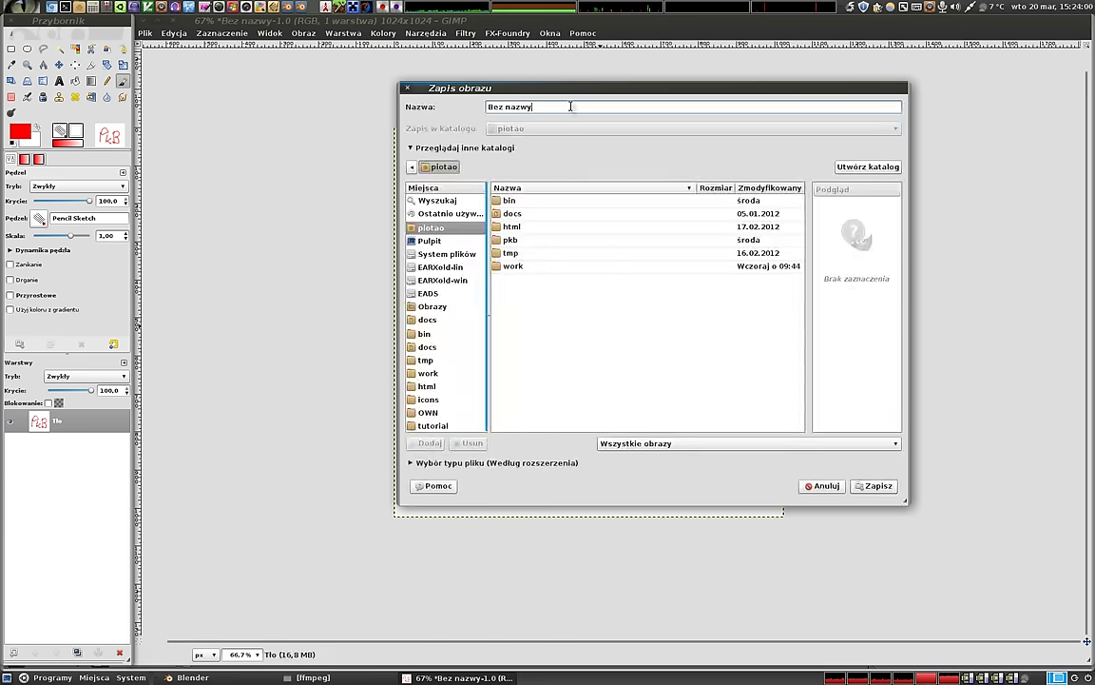
{"action": "type", "text": "ob"}
{"action": "type", "text": "razek.png"}
{"action": "key", "text": "Return"}
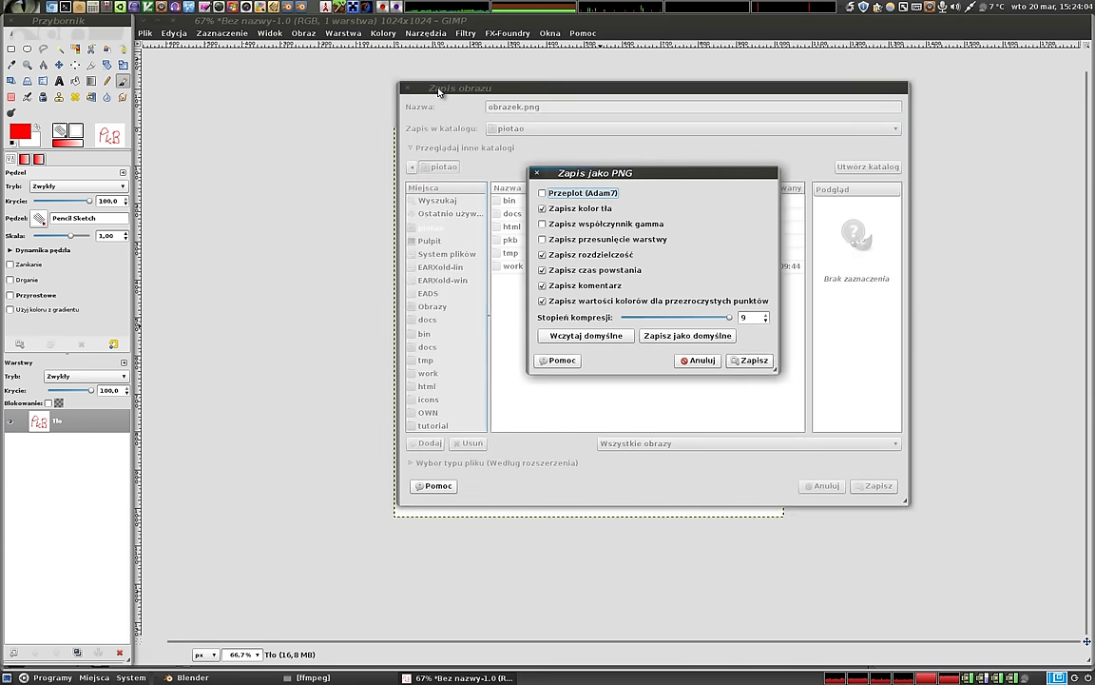
{"action": "key", "text": "Return"}
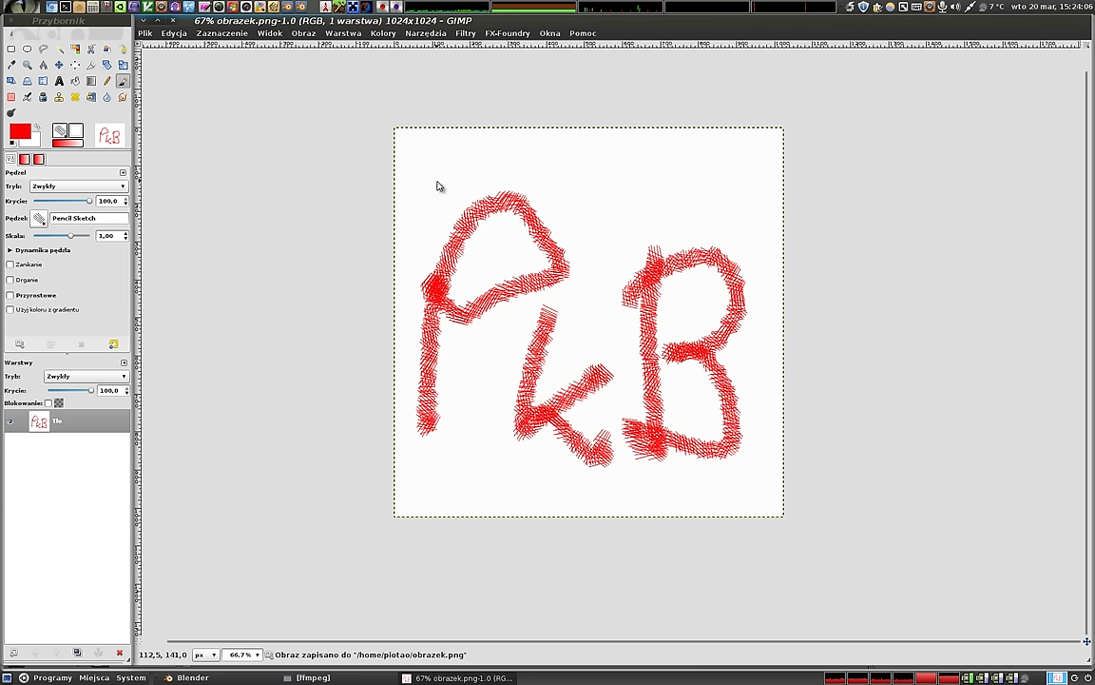
{"action": "key", "text": "ctrl+q"}
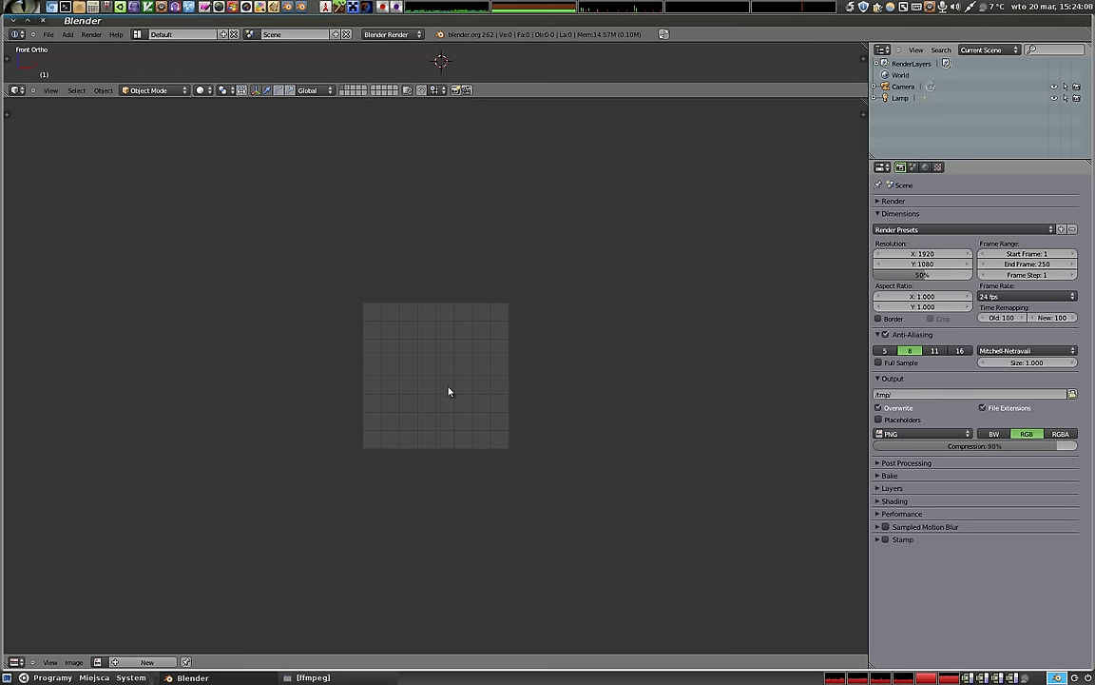
- Open obrazek.png from the home folder in the image editor
{"action": "middle_click_drag", "start_coordinate": [437, 382], "coordinate": [448, 366]}
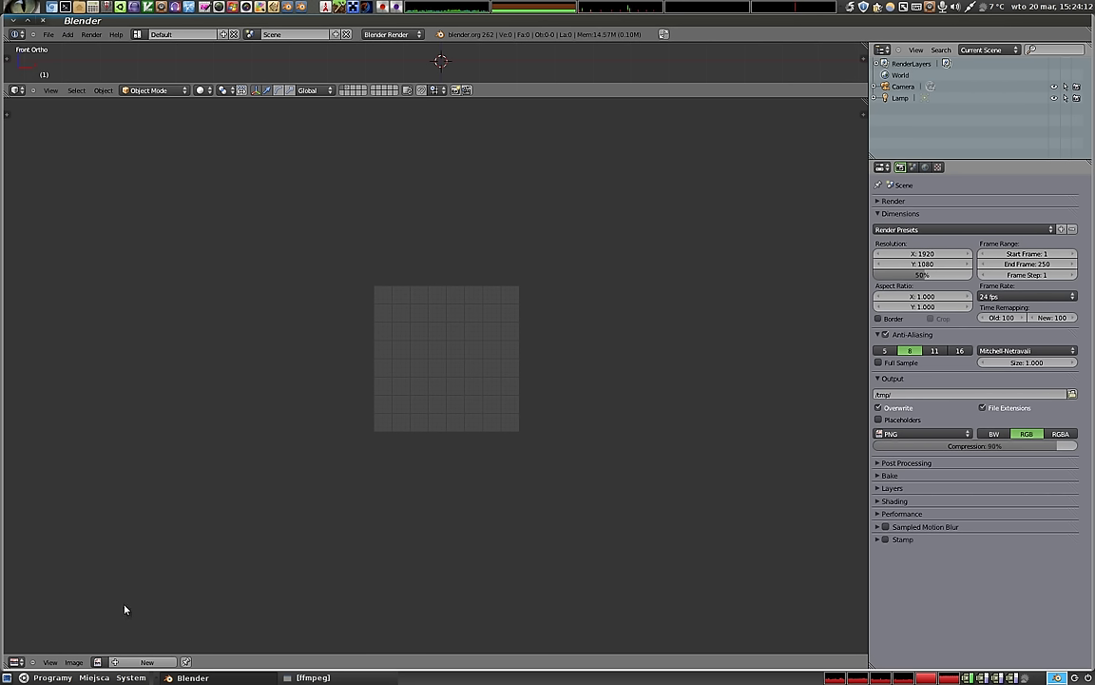
{"action": "left_click", "coordinate": [75, 665]}
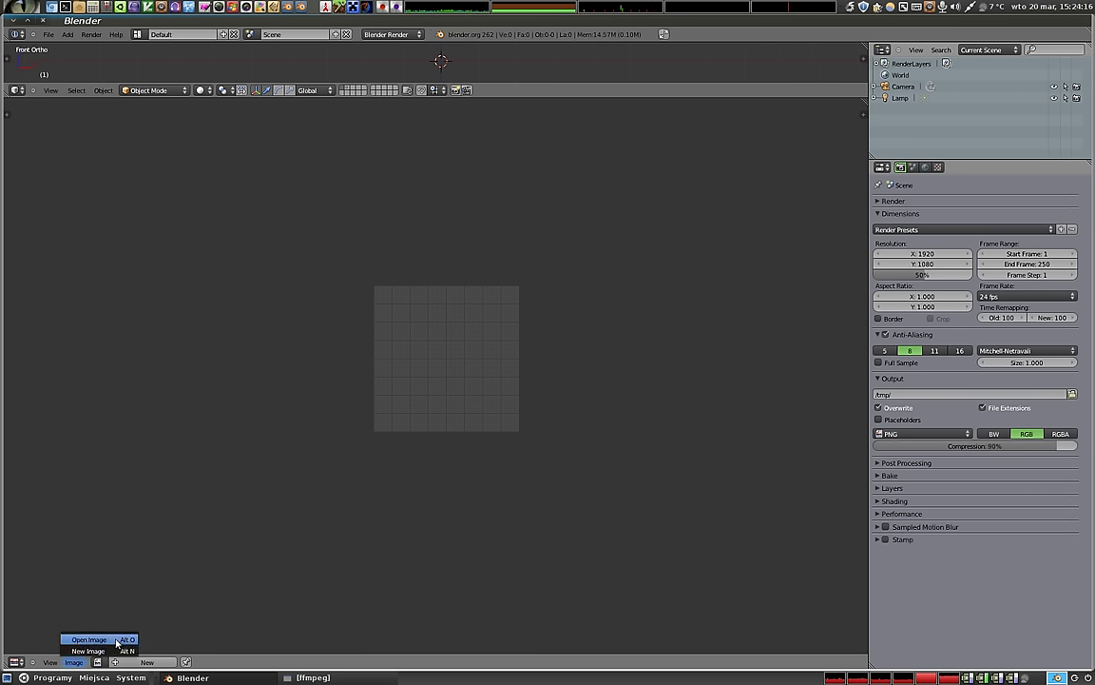
{"action": "left_click", "coordinate": [95, 639]}
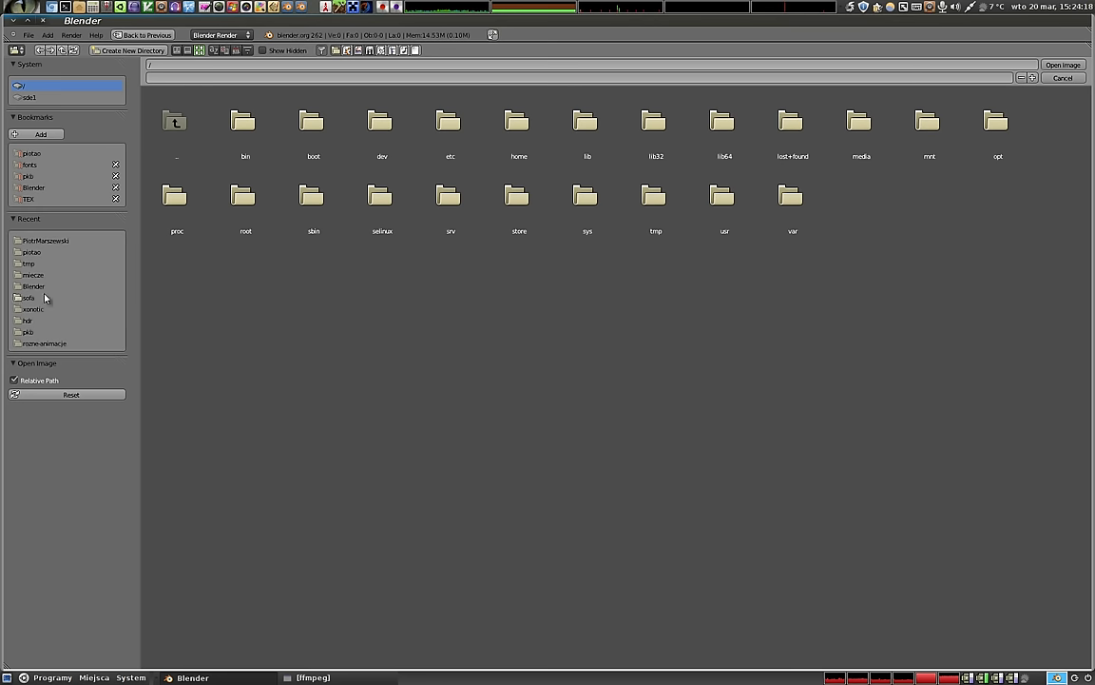
{"action": "left_click", "coordinate": [34, 153]}
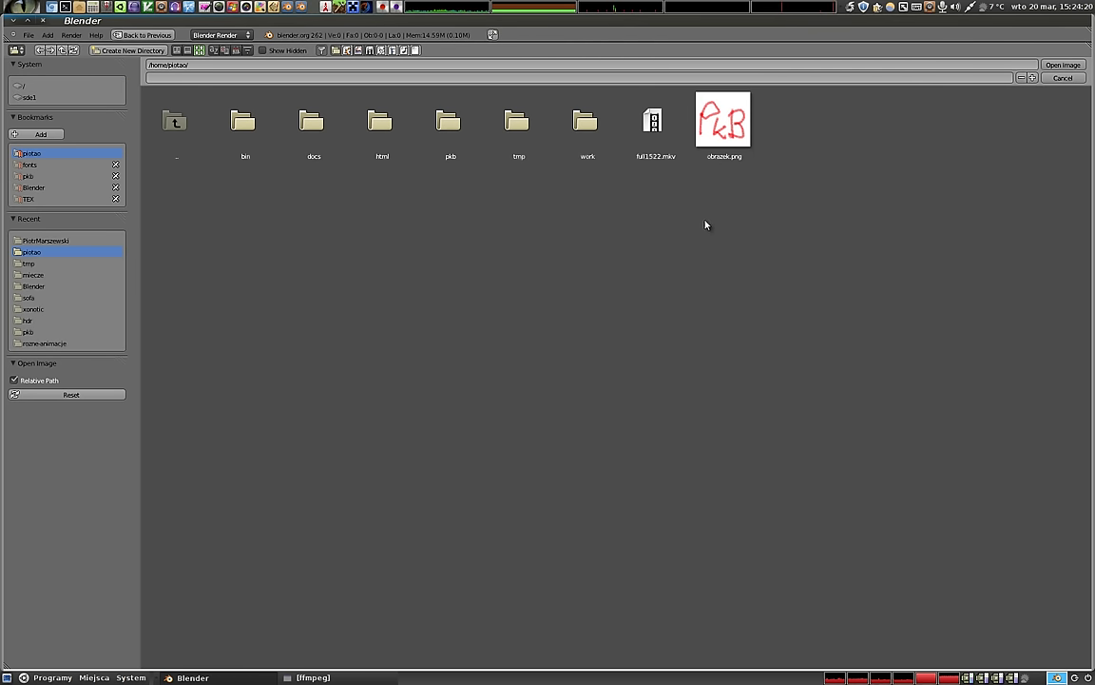
{"action": "left_click", "coordinate": [724, 128]}
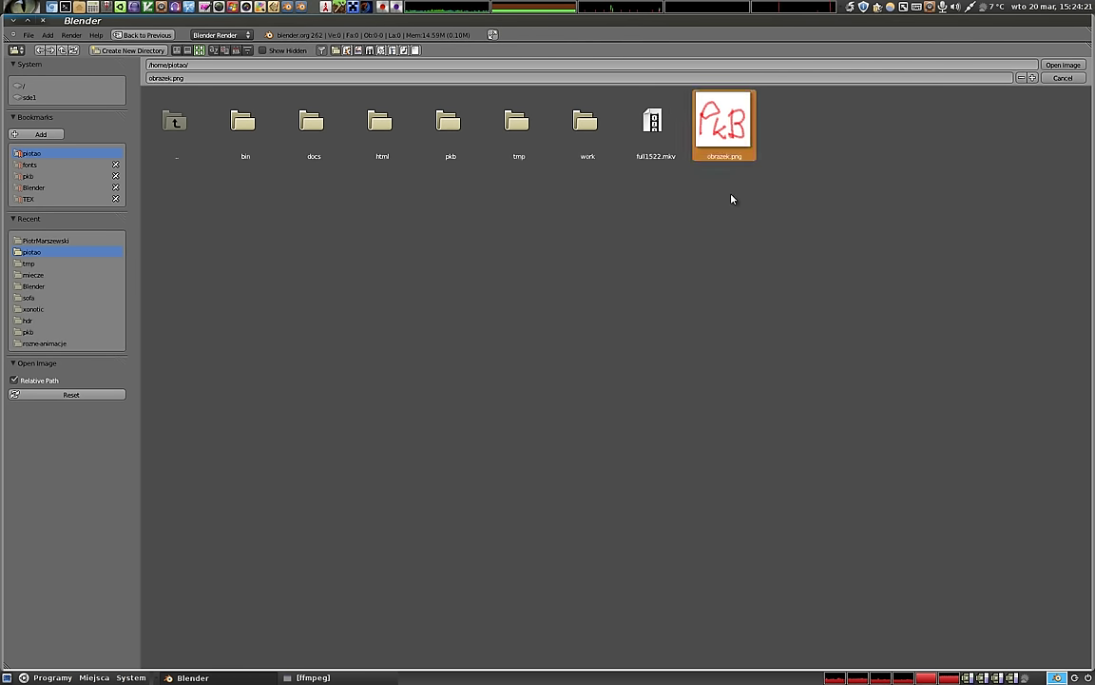
{"action": "left_click", "coordinate": [1055, 66]}
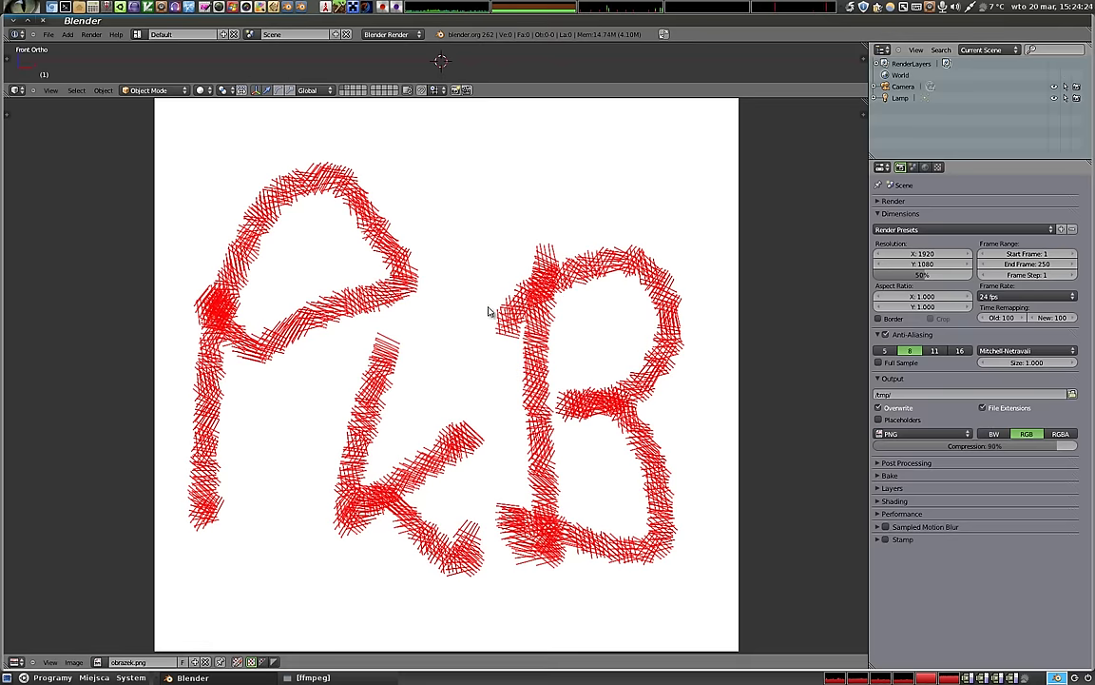
{"action": "scroll", "coordinate": [418, 364], "scroll_direction": "down", "scroll_amount": 1}
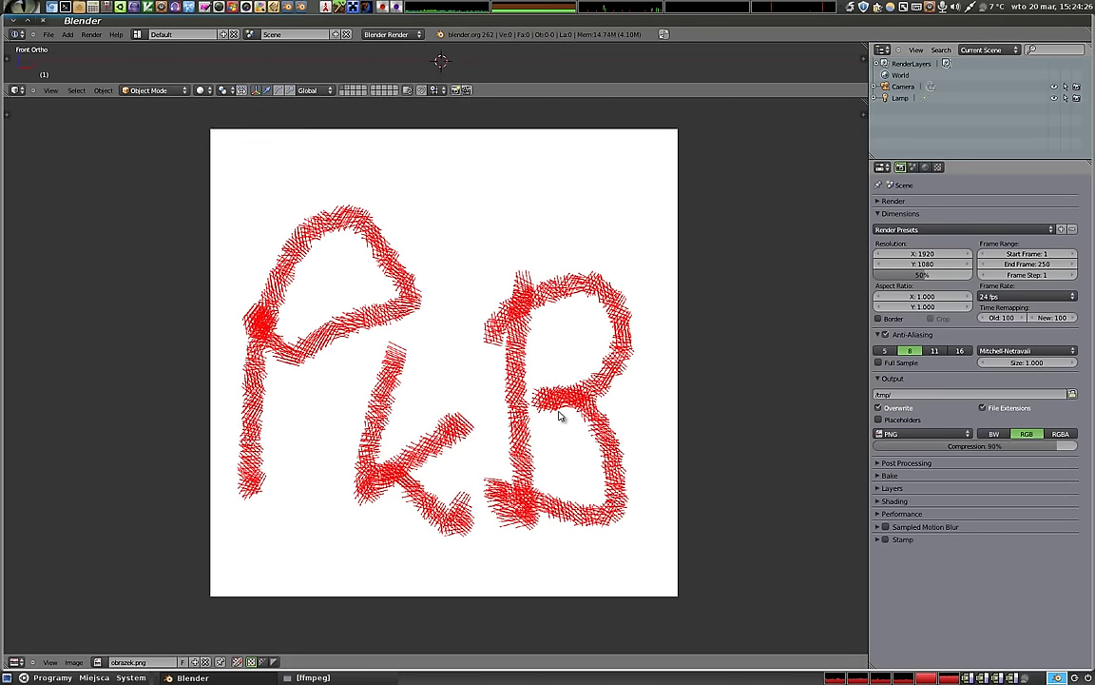
{"action": "scroll", "coordinate": [513, 397], "scroll_direction": "up", "scroll_amount": 3}
{"action": "scroll", "coordinate": [516, 391], "scroll_direction": "down", "scroll_amount": 1}
{"action": "scroll", "coordinate": [516, 392], "scroll_direction": "down", "scroll_amount": 3}
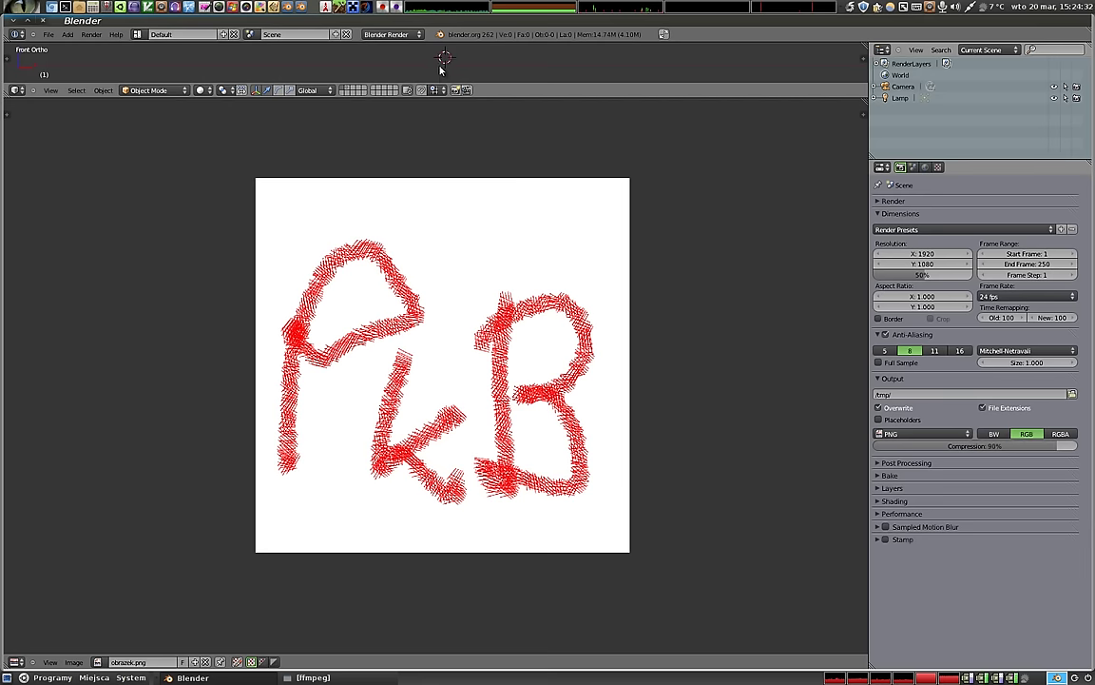
{"action": "mouse_move", "coordinate": [445, 350]}
{"action": "middle_mouse_down"}
{"action": "mouse_move", "coordinate": [408, 335]}
{"action": "mouse_move", "coordinate": [477, 350]}
{"action": "mouse_move", "coordinate": [436, 362]}
{"action": "middle_mouse_up"}
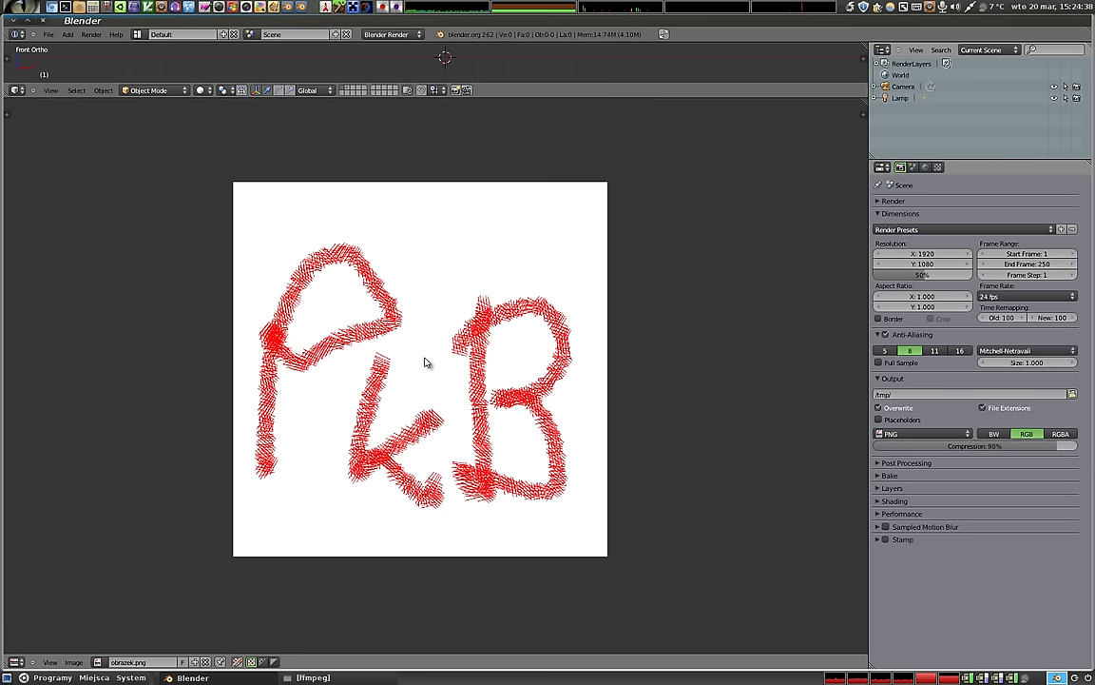
{"action": "middle_click_drag", "start_coordinate": [421, 368], "coordinate": [431, 366]}
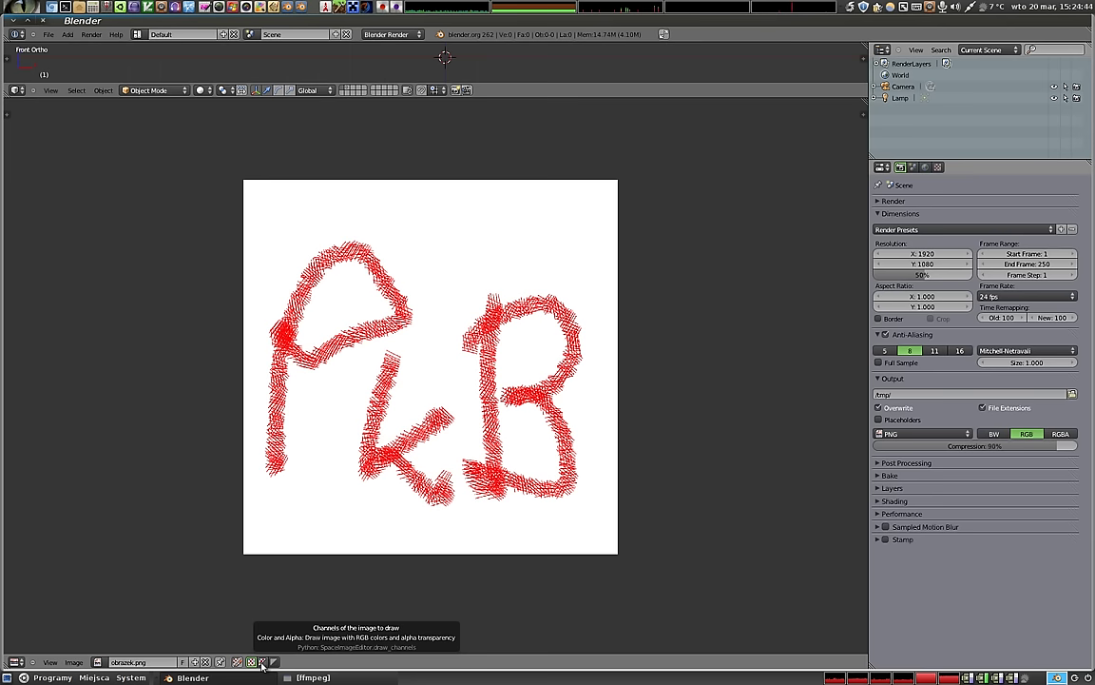
{"action": "left_click", "coordinate": [262, 665]}
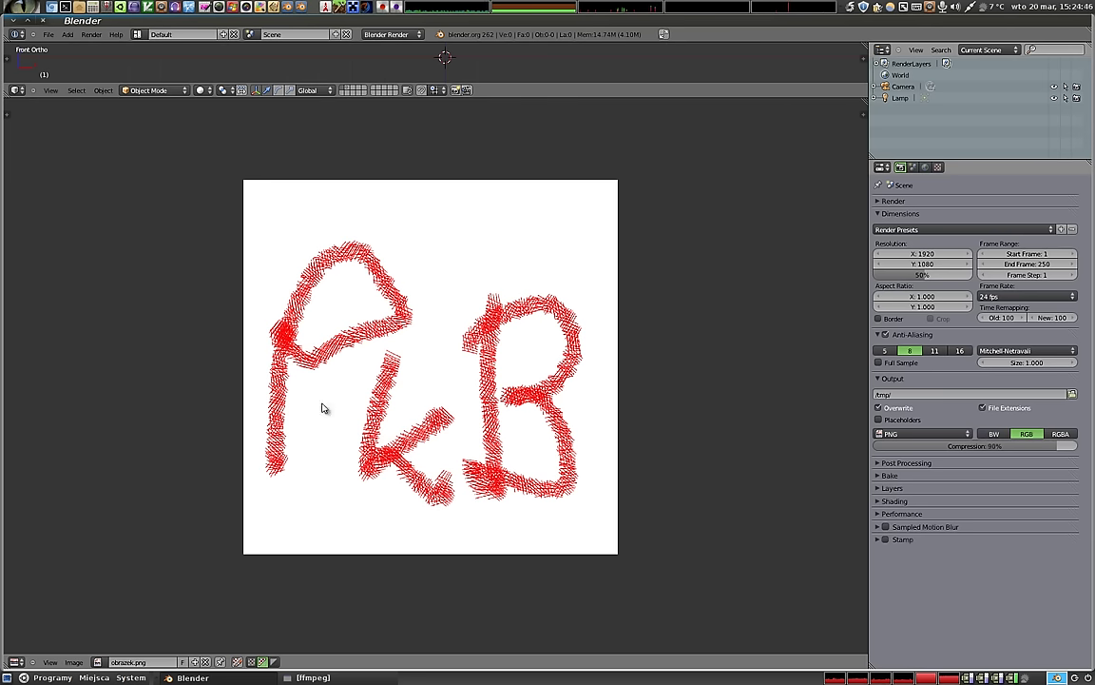
{"action": "left_click", "coordinate": [274, 663]}
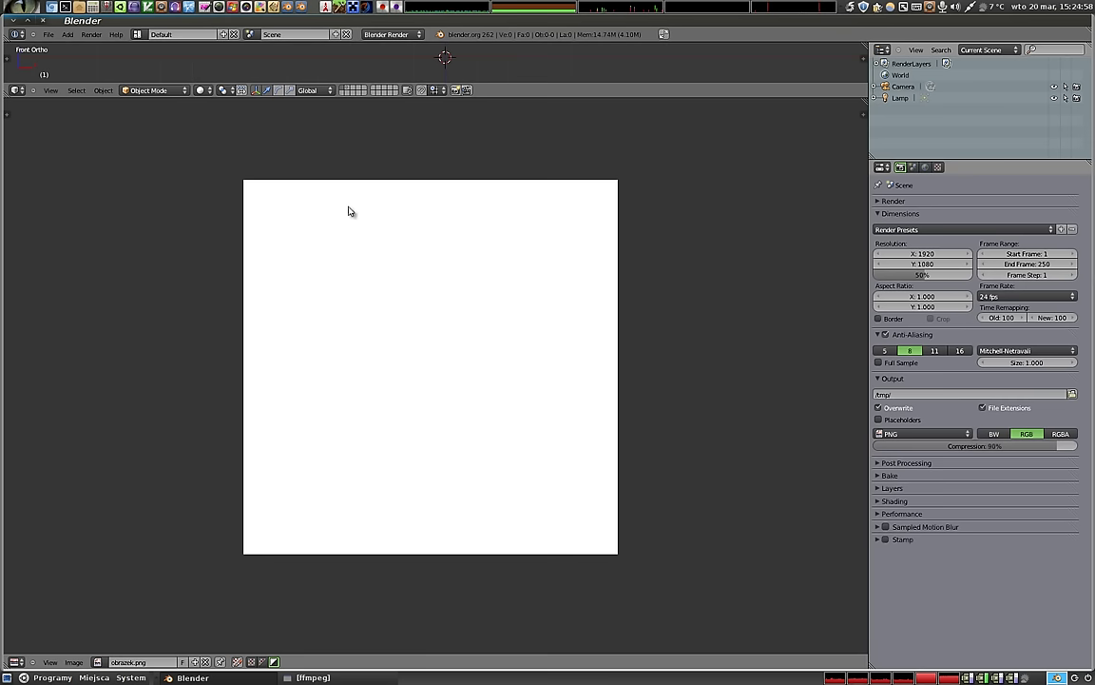
{"action": "left_click", "coordinate": [272, 663]}
{"action": "left_click", "coordinate": [263, 664]}
{"action": "left_click", "coordinate": [252, 662]}
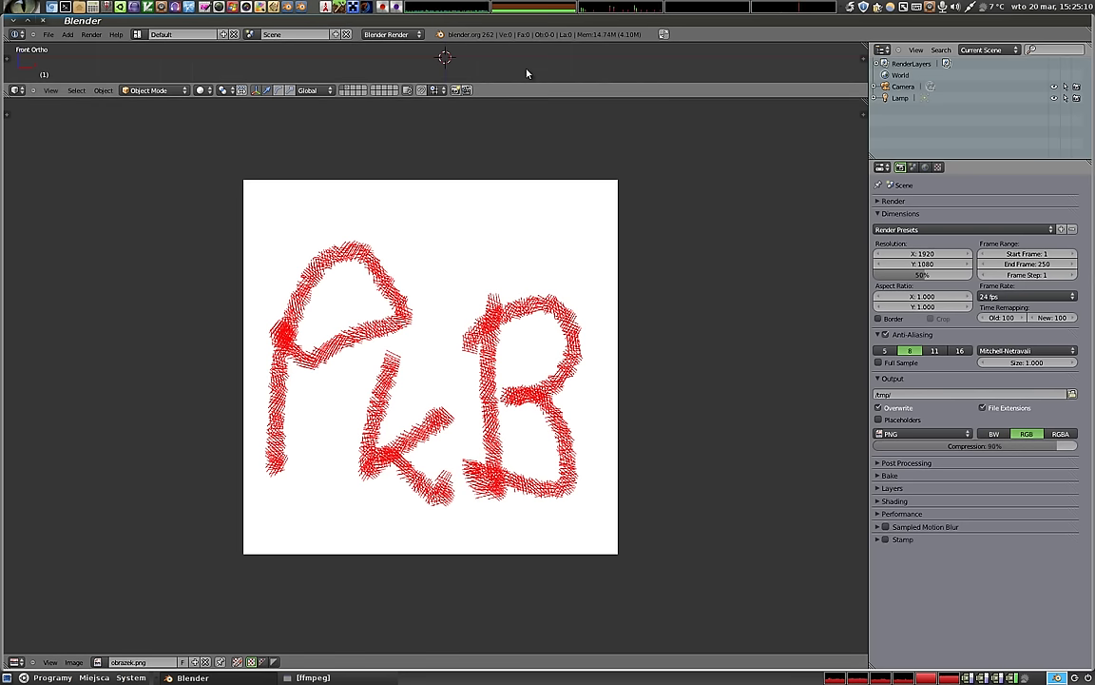
- Show the last Render Result in the upper area and enlarge that area downward
{"action": "key", "text": "F12"}
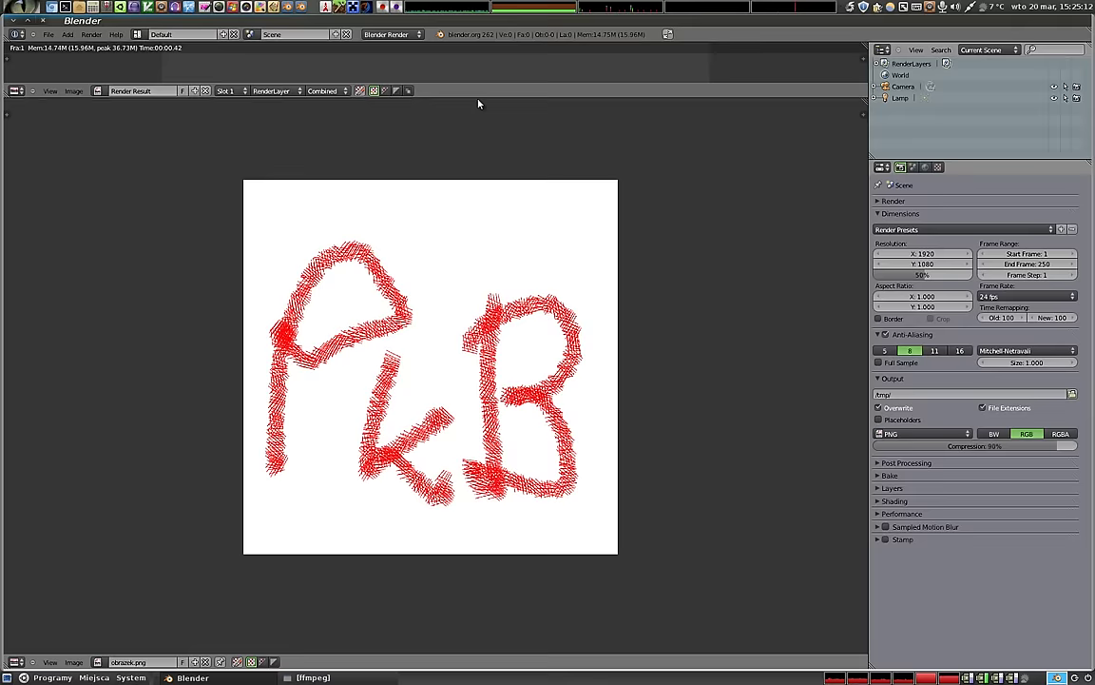
{"action": "left_click_drag", "start_coordinate": [472, 86], "coordinate": [466, 403]}
{"action": "scroll", "coordinate": [391, 190], "scroll_direction": "down", "scroll_amount": 2}
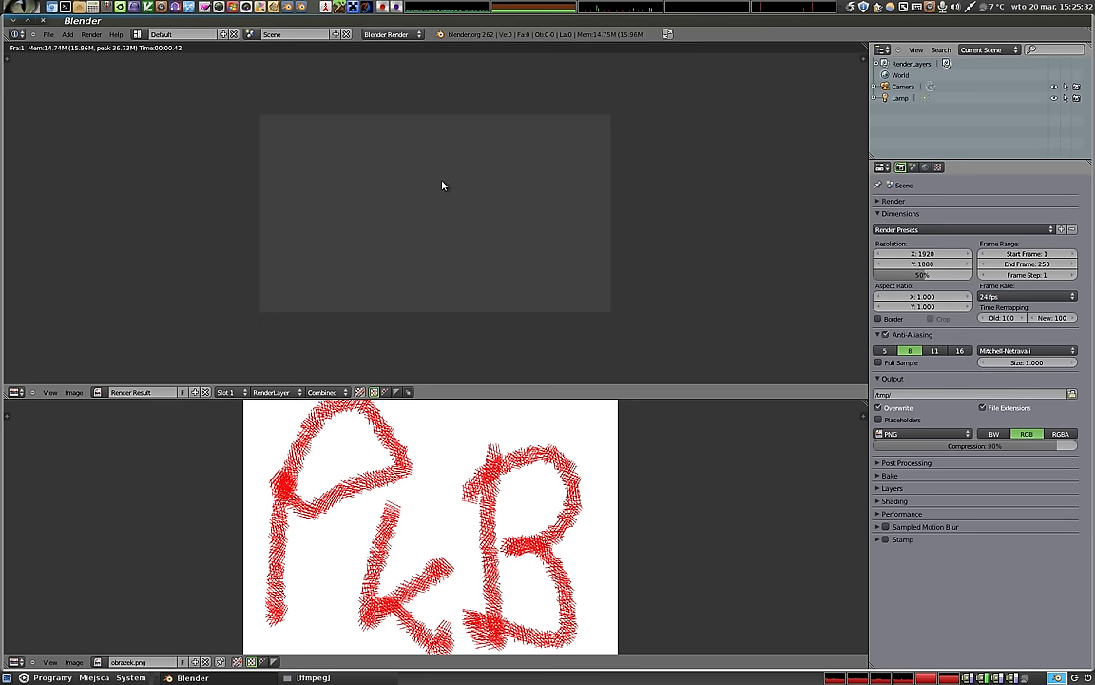
{"action": "left_click", "coordinate": [73, 392]}
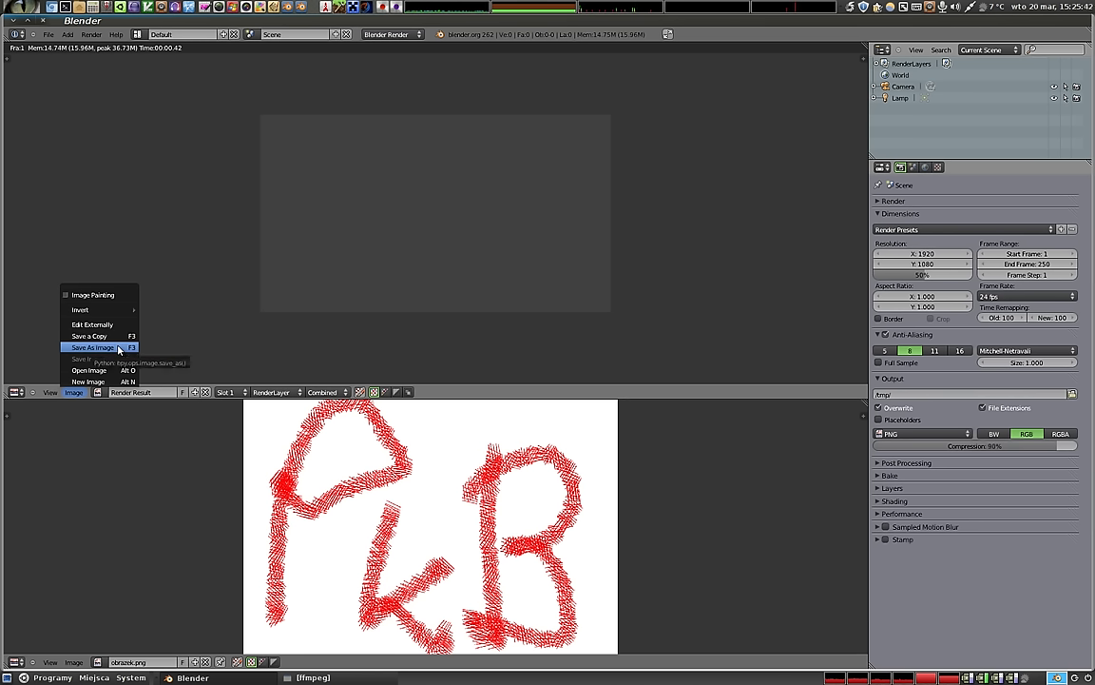
- Cancel saving the render result with Copy unchecked, then return to the 3D viewport
{"action": "left_click", "coordinate": [117, 352]}
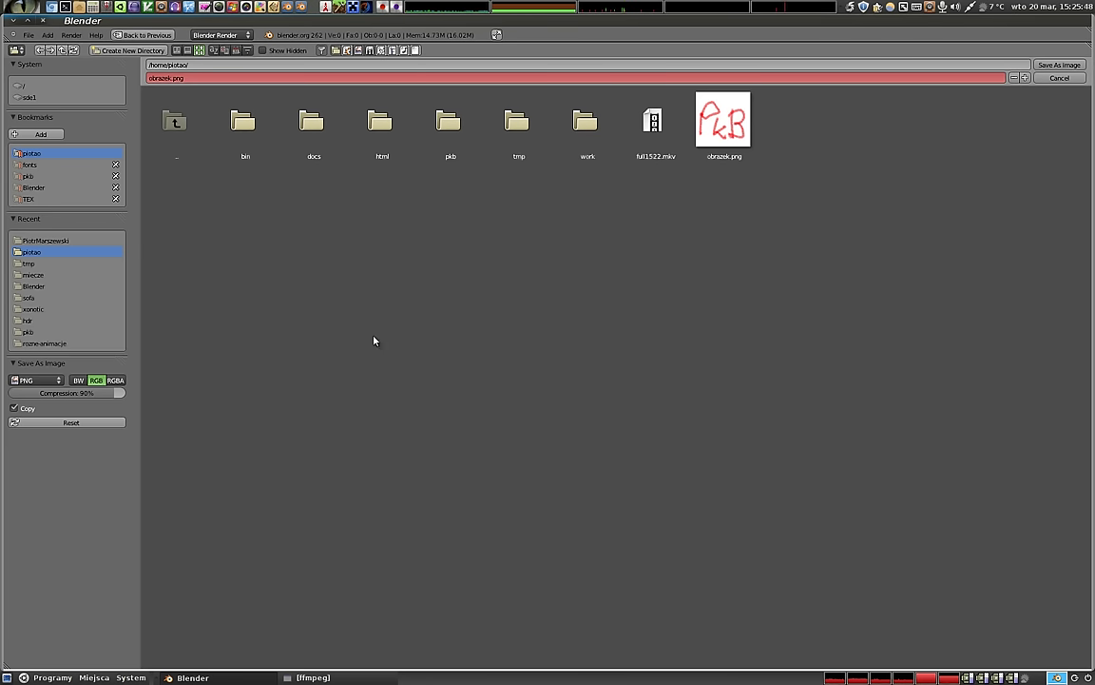
{"action": "left_click", "coordinate": [14, 410]}
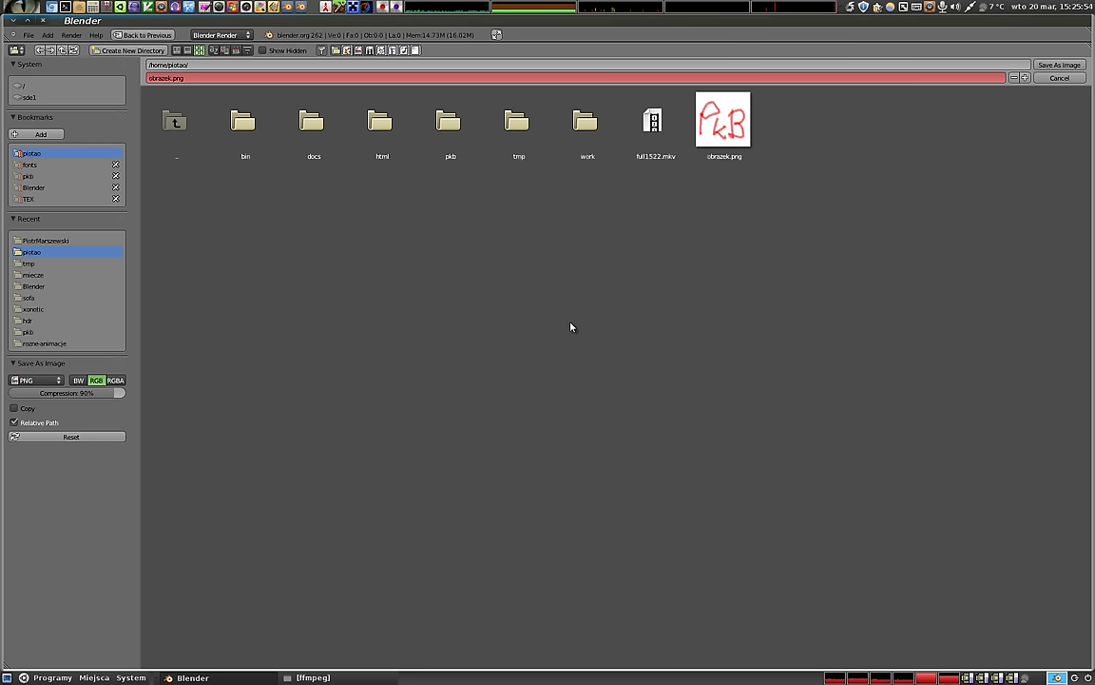
{"action": "key", "text": "Return"}
{"action": "key", "text": "Escape"}
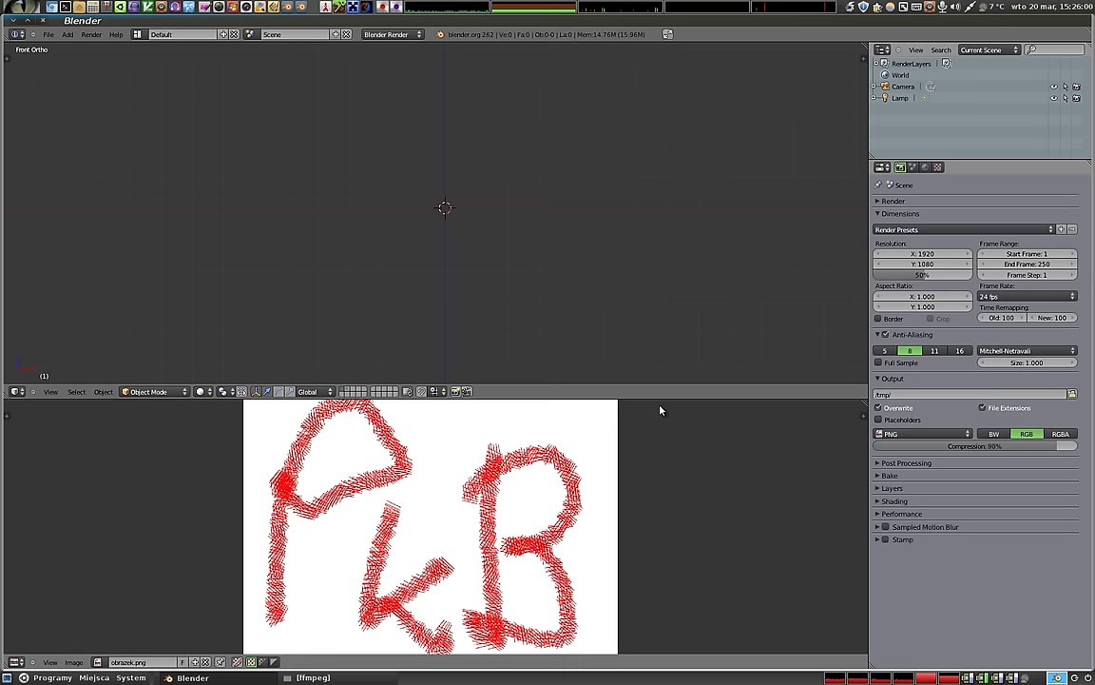
- Raise the image editor border so obrazek.png fills most of the window, then pan the image slightly
{"action": "left_click_drag", "start_coordinate": [660, 398], "coordinate": [638, 128]}
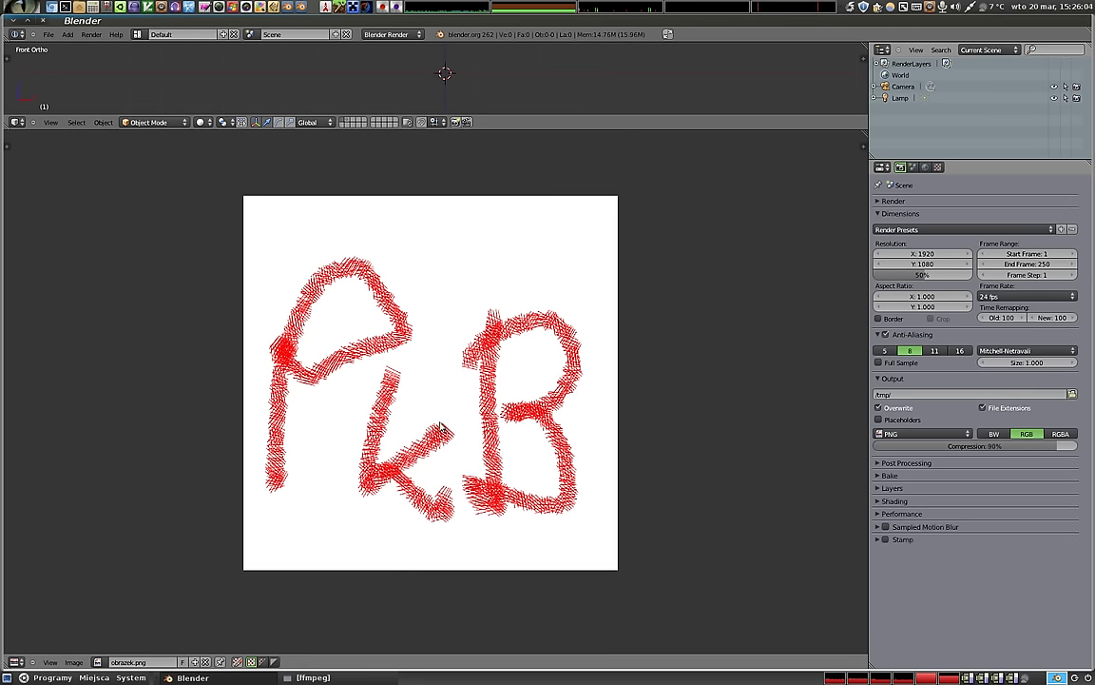
{"action": "middle_click_drag", "start_coordinate": [433, 372], "coordinate": [441, 368]}
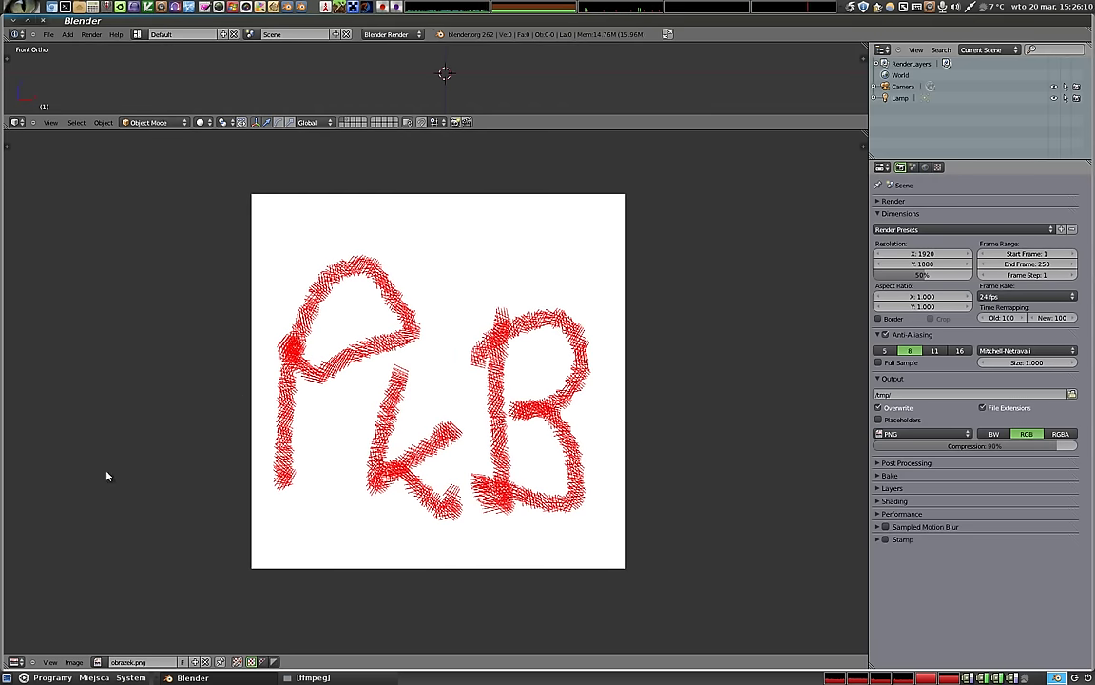
{"action": "left_click", "coordinate": [72, 662]}
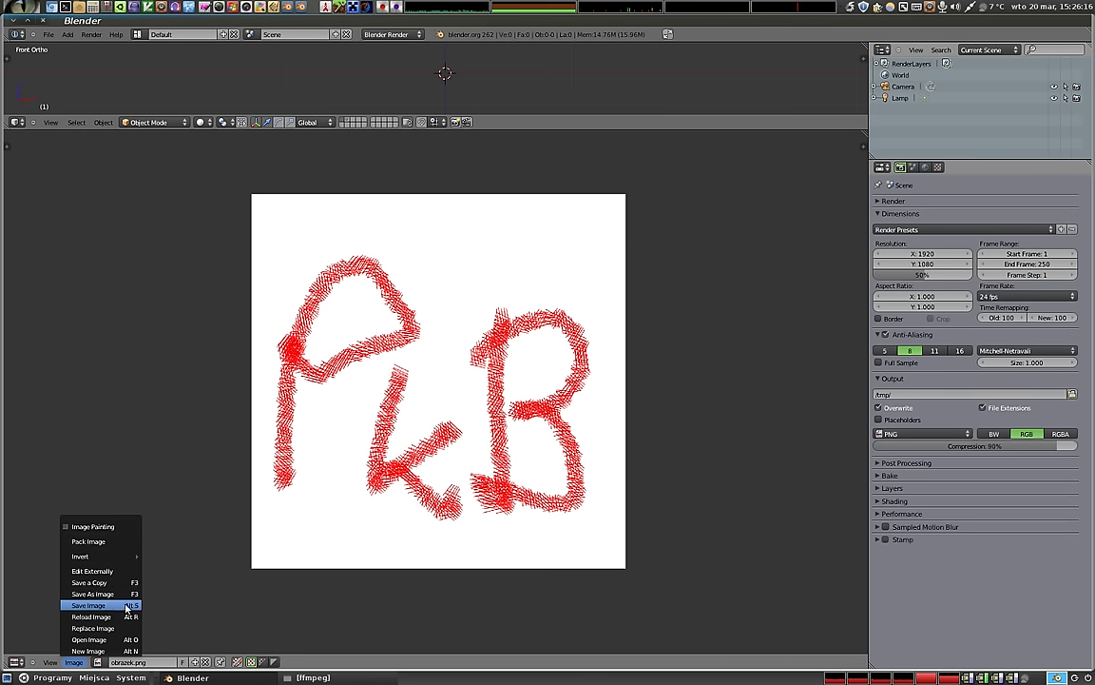
- Save obrazek.png and open it in GIMP via Image > Edit Externally
{"action": "left_click", "coordinate": [131, 606]}
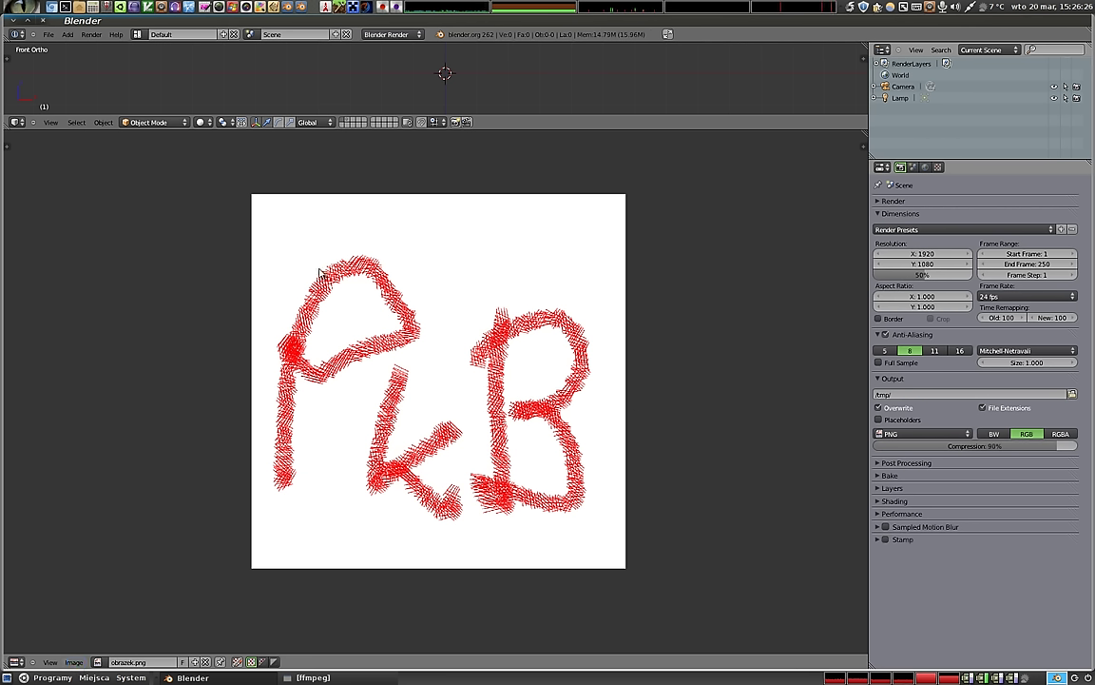
{"action": "left_click", "coordinate": [73, 662]}
{"action": "left_click", "coordinate": [73, 661]}
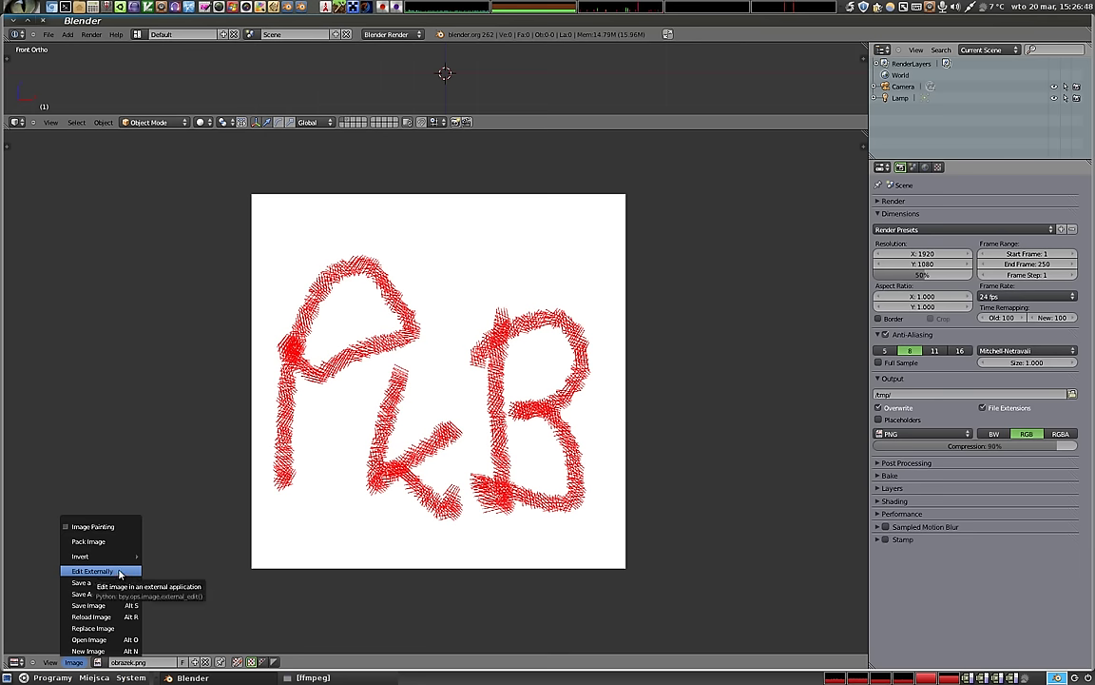
{"action": "left_click", "coordinate": [116, 572]}
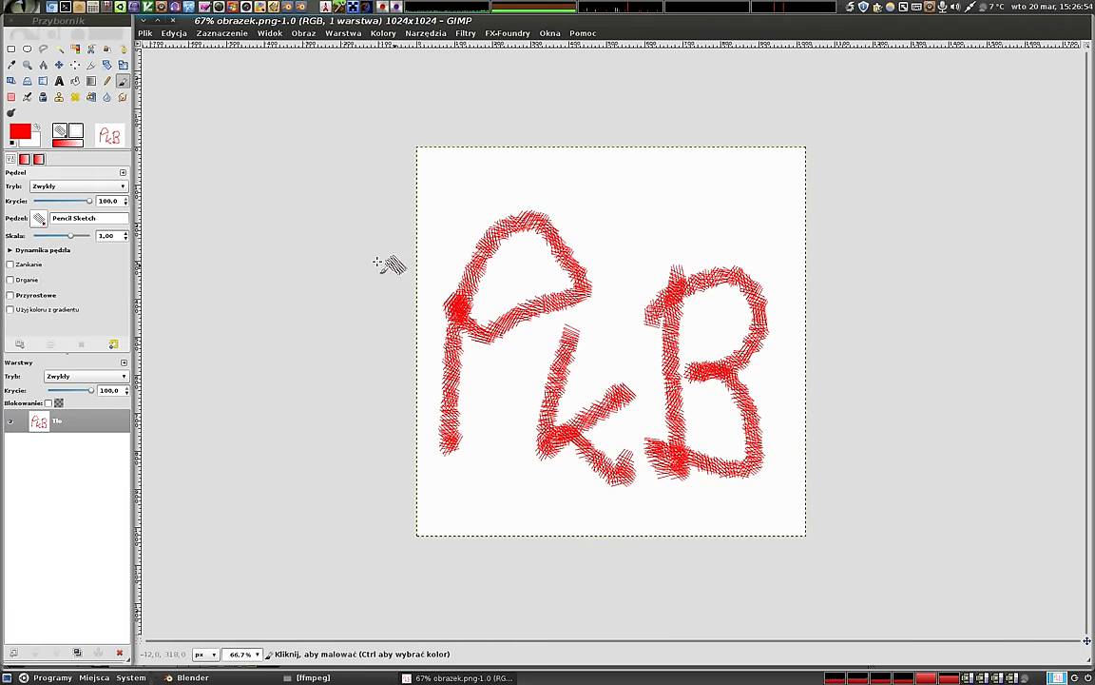
- Paint a green band beneath the red letters
{"action": "left_click", "coordinate": [23, 131]}
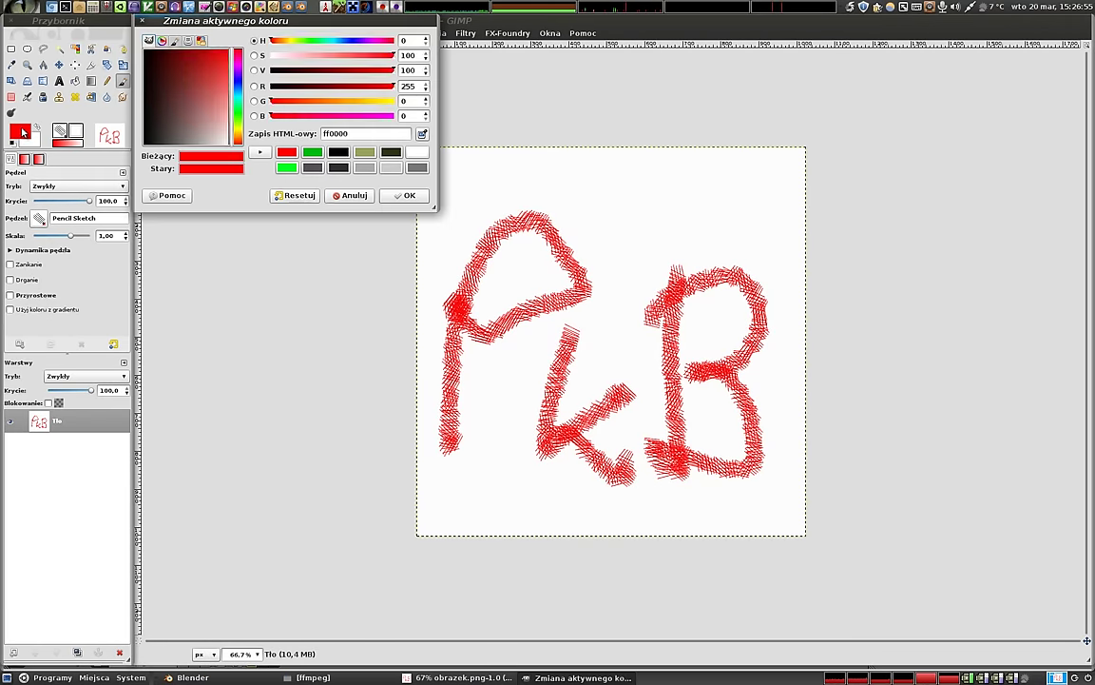
{"action": "left_click", "coordinate": [237, 107]}
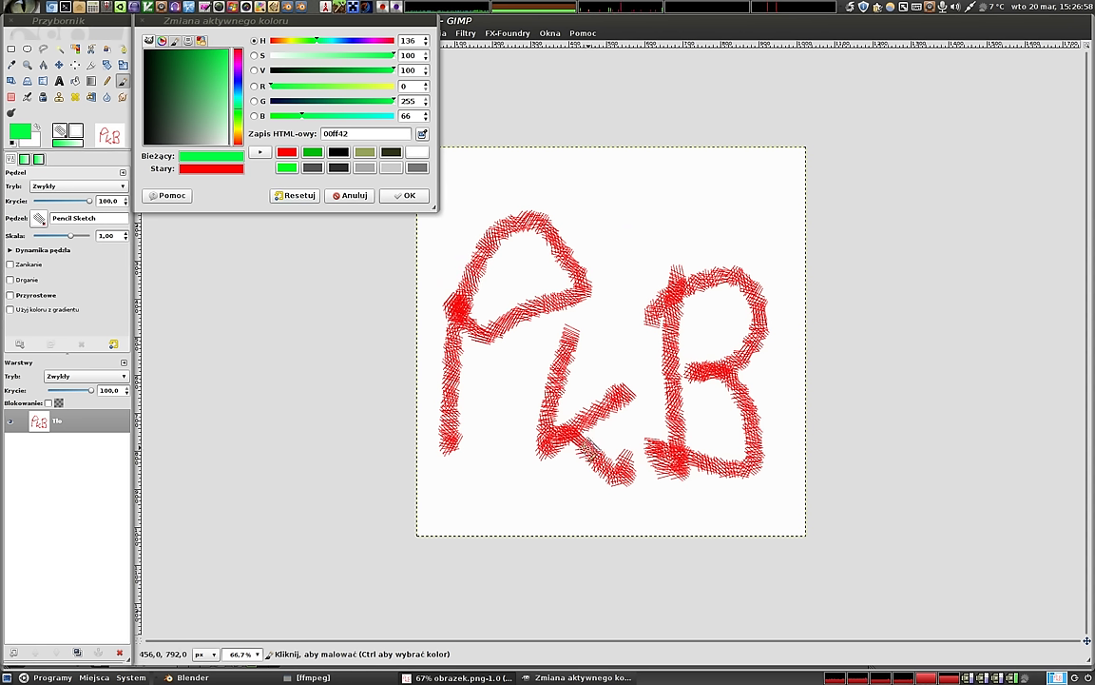
{"action": "mouse_move", "coordinate": [445, 499]}
{"action": "left_mouse_down"}
{"action": "mouse_move", "coordinate": [733, 506]}
{"action": "mouse_move", "coordinate": [489, 489]}
{"action": "mouse_move", "coordinate": [723, 499]}
{"action": "left_mouse_up"}
- Paint a blue band across the top, save obrazek.png and close the image
{"action": "left_click_drag", "start_coordinate": [237, 106], "coordinate": [238, 89]}
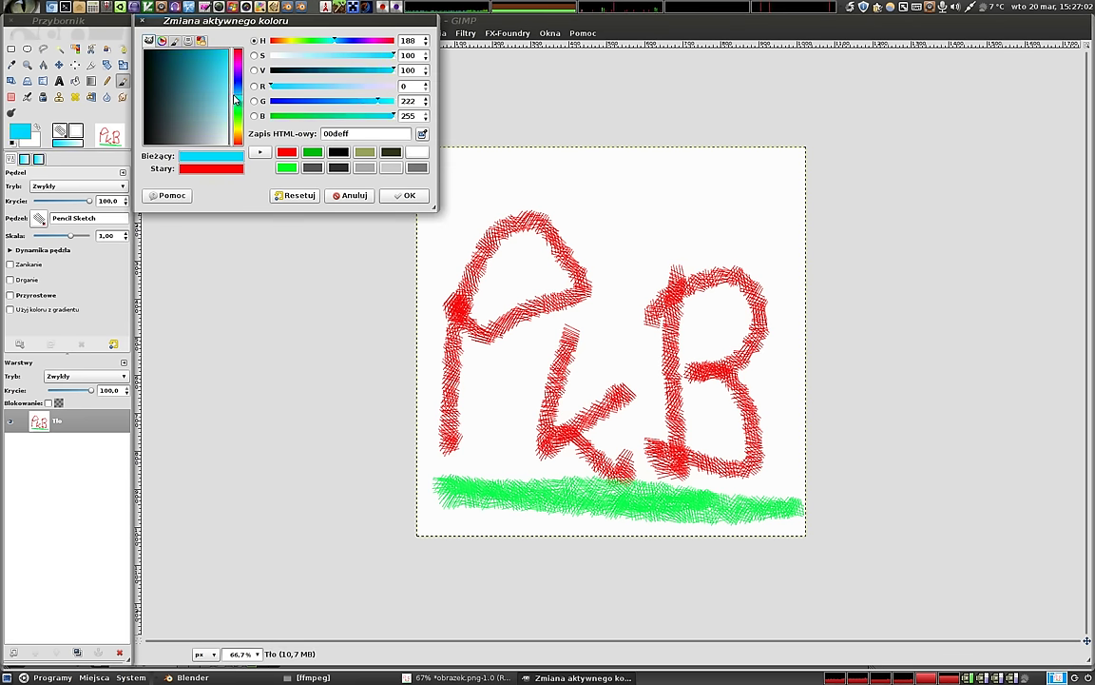
{"action": "mouse_move", "coordinate": [742, 179]}
{"action": "left_mouse_down"}
{"action": "mouse_move", "coordinate": [756, 181]}
{"action": "mouse_move", "coordinate": [527, 172]}
{"action": "mouse_move", "coordinate": [466, 204]}
{"action": "mouse_move", "coordinate": [522, 169]}
{"action": "mouse_move", "coordinate": [746, 181]}
{"action": "mouse_move", "coordinate": [544, 181]}
{"action": "left_mouse_up"}
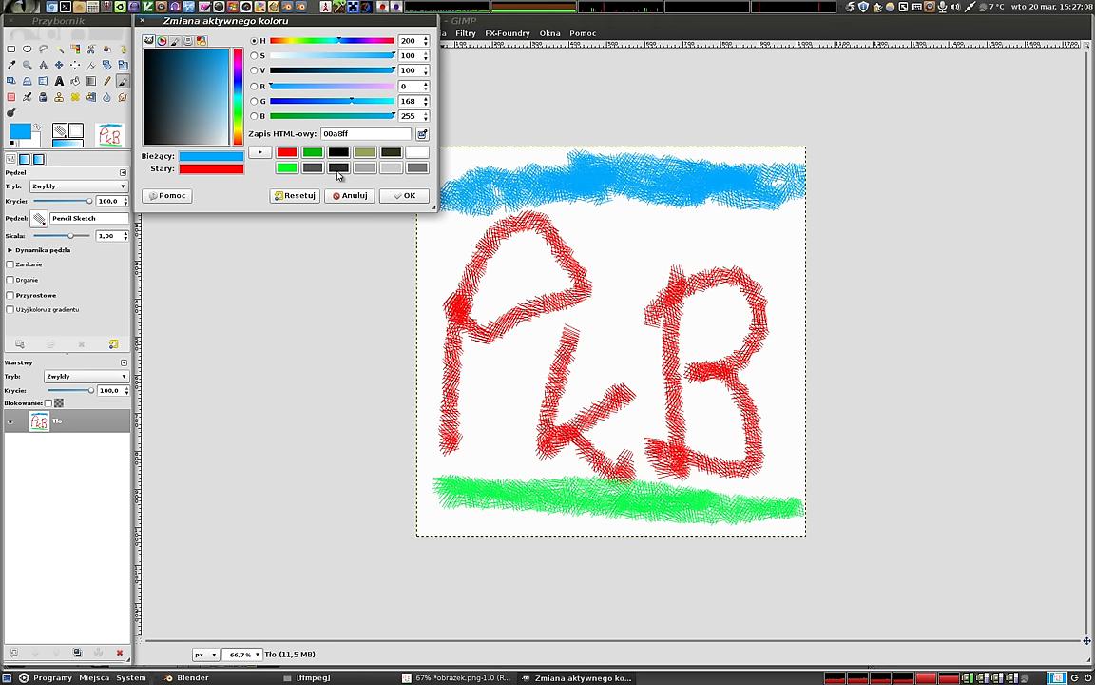
{"action": "left_click", "coordinate": [403, 195]}
{"action": "key", "text": "ctrl+s"}
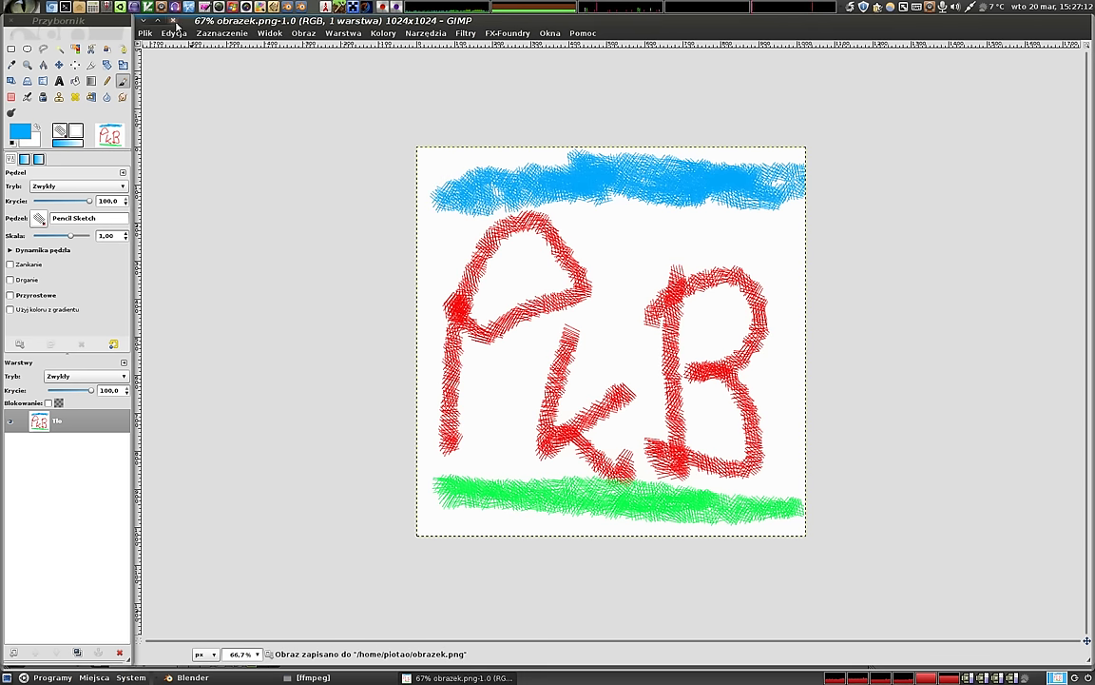
{"action": "left_click", "coordinate": [173, 21]}
- Quit GIMP and reload obrazek.png in Blender to show the new blue and green bands
{"action": "left_click", "coordinate": [173, 21]}
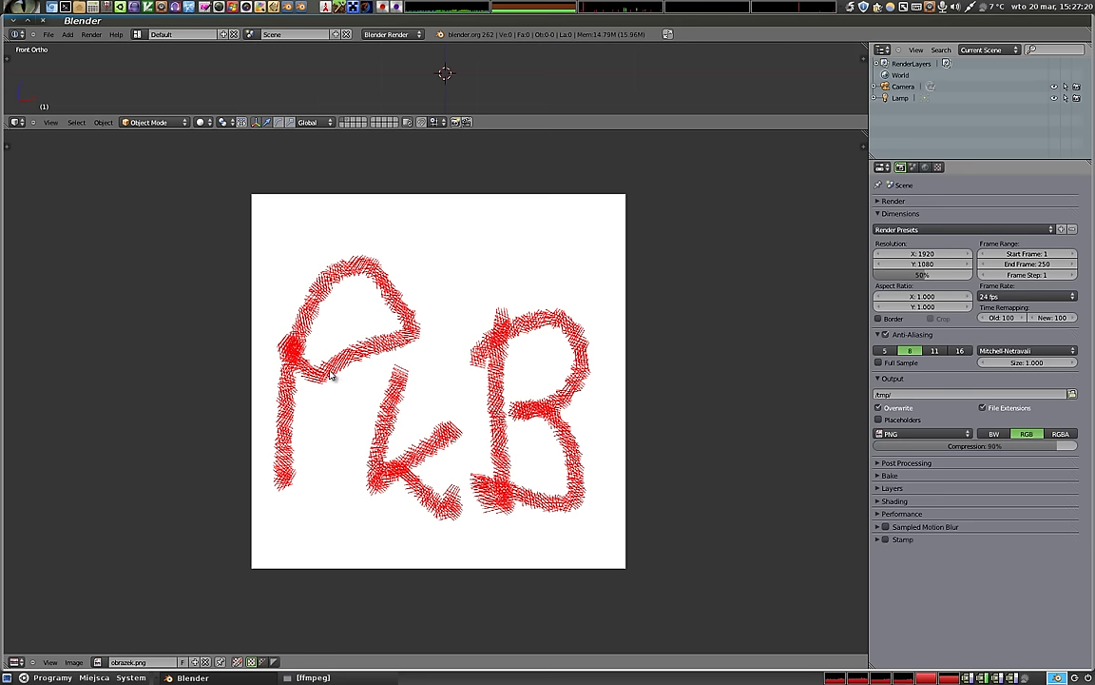
{"action": "left_click", "coordinate": [75, 662]}
{"action": "left_click", "coordinate": [73, 661]}
{"action": "left_click", "coordinate": [128, 617]}
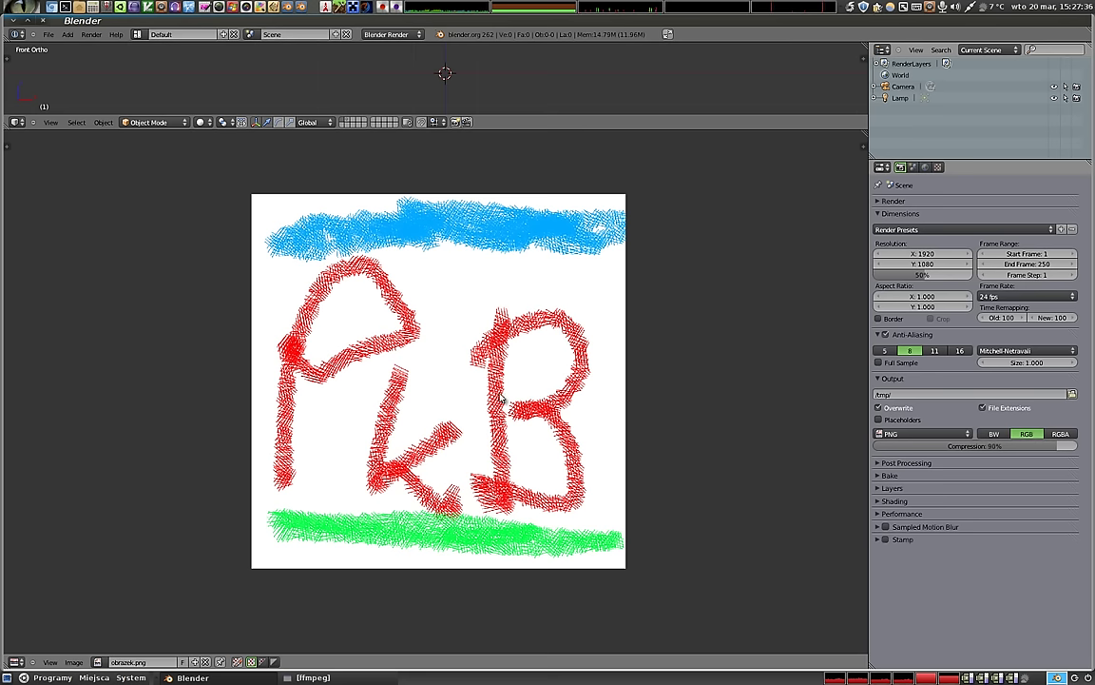
{"action": "middle_click_drag", "start_coordinate": [394, 340], "coordinate": [415, 344]}
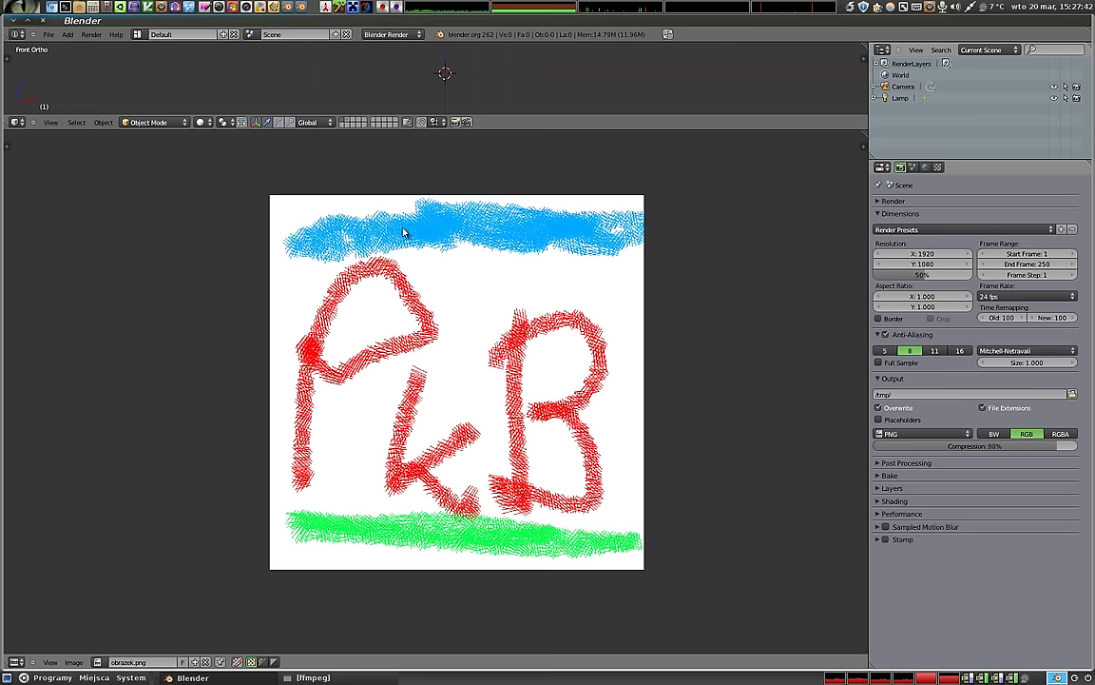
{"action": "scroll", "coordinate": [455, 357], "scroll_direction": "down", "scroll_amount": 2}
{"action": "scroll", "coordinate": [455, 357], "scroll_direction": "down", "scroll_amount": 2}
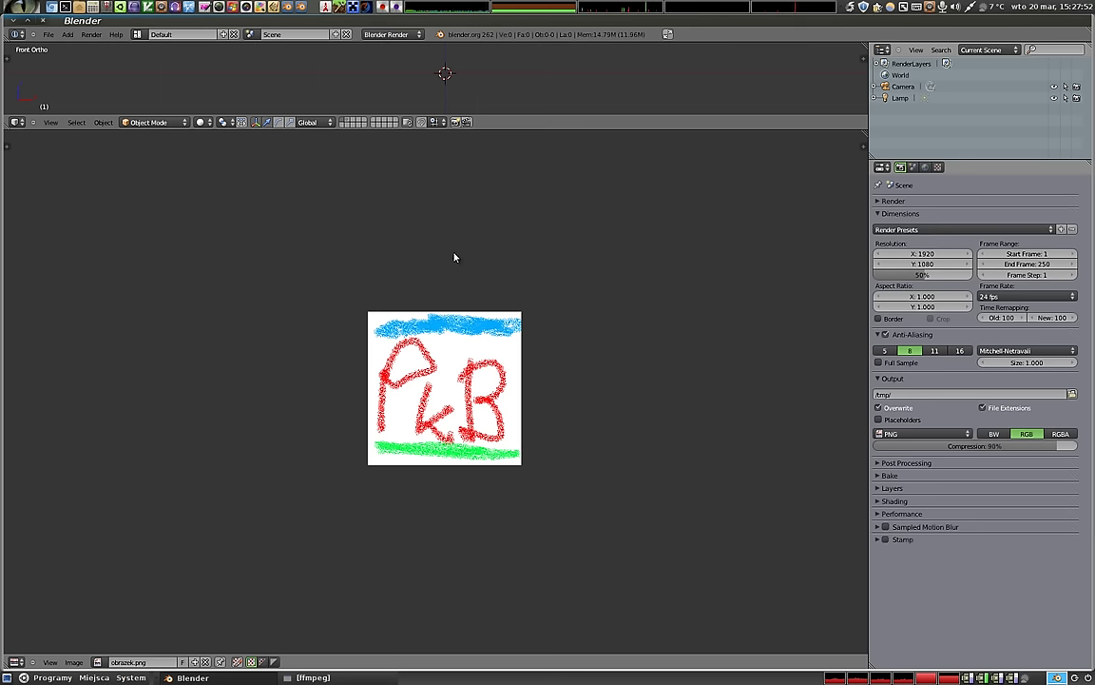
- Show the sidebar, tile obrazek.png repeatedly, and zoom in on one full tile
{"action": "key", "text": "n"}
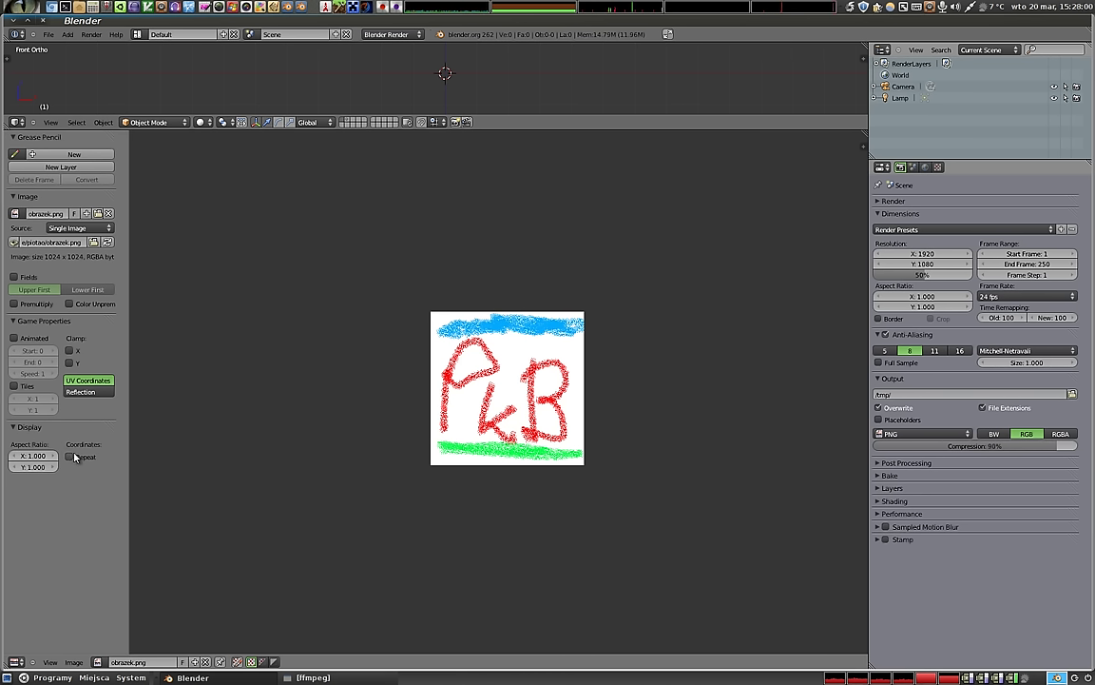
{"action": "left_click", "coordinate": [70, 457]}
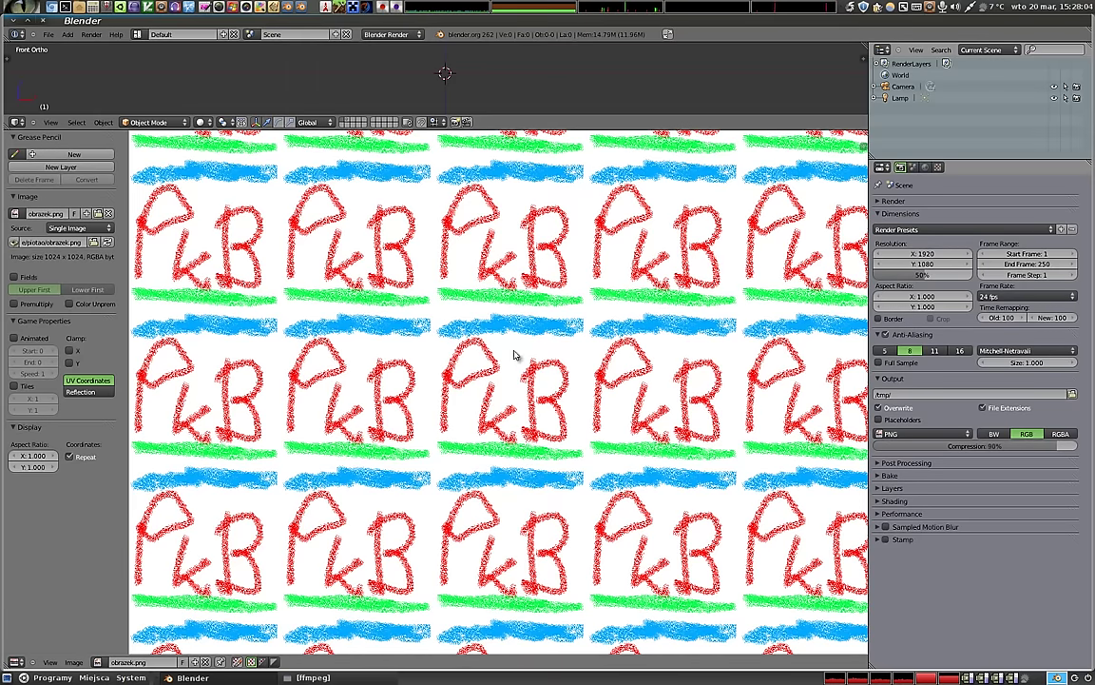
{"action": "mouse_move", "coordinate": [721, 457]}
{"action": "middle_mouse_down"}
{"action": "mouse_move", "coordinate": [738, 466]}
{"action": "mouse_move", "coordinate": [535, 403]}
{"action": "mouse_move", "coordinate": [454, 424]}
{"action": "mouse_move", "coordinate": [645, 399]}
{"action": "mouse_move", "coordinate": [543, 398]}
{"action": "mouse_move", "coordinate": [604, 384]}
{"action": "mouse_move", "coordinate": [590, 385]}
{"action": "mouse_move", "coordinate": [647, 343]}
{"action": "middle_mouse_up"}
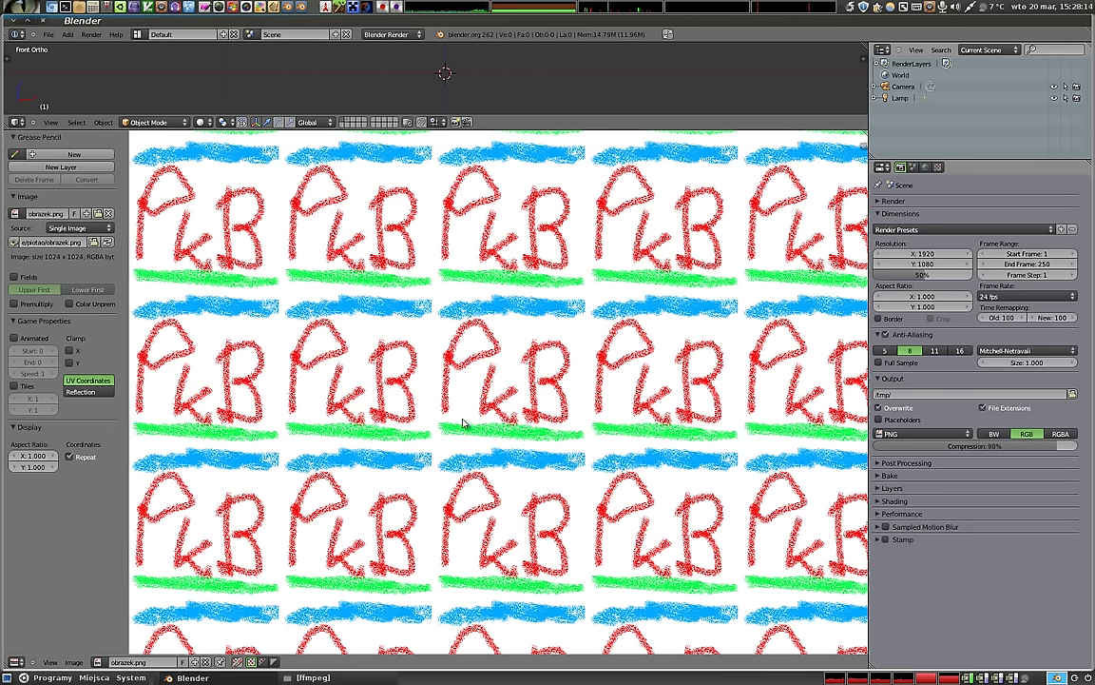
{"action": "scroll", "coordinate": [395, 276], "scroll_direction": "up", "scroll_amount": 3}
{"action": "scroll", "coordinate": [415, 252], "scroll_direction": "up", "scroll_amount": 2}
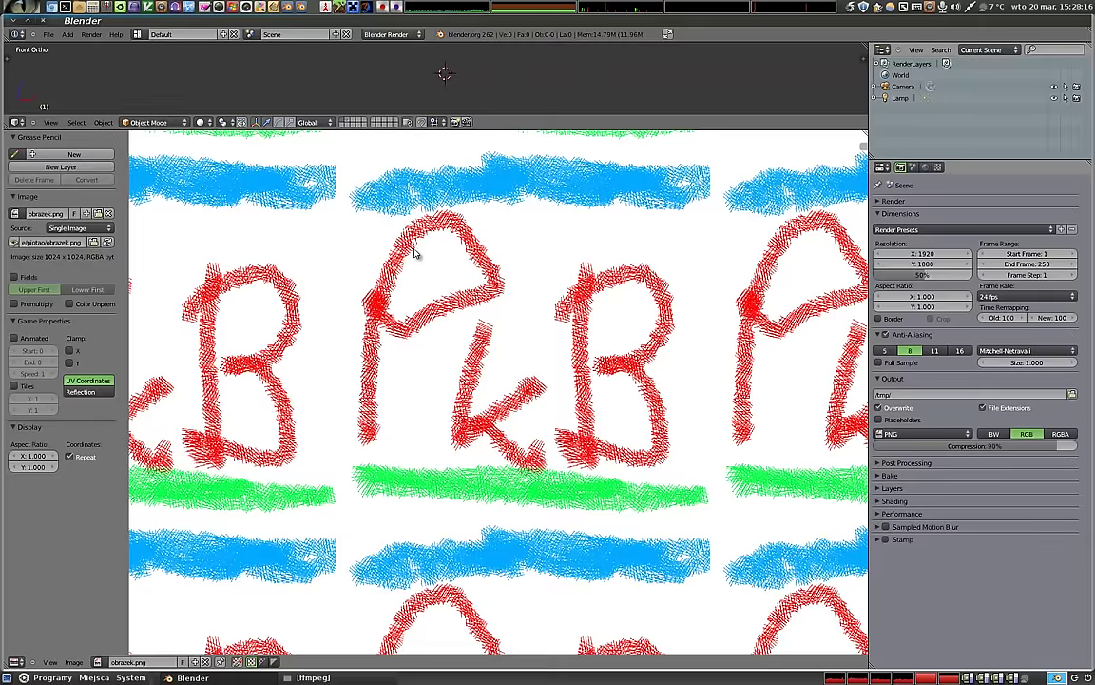
{"action": "middle_click_drag", "start_coordinate": [415, 252], "coordinate": [426, 342]}
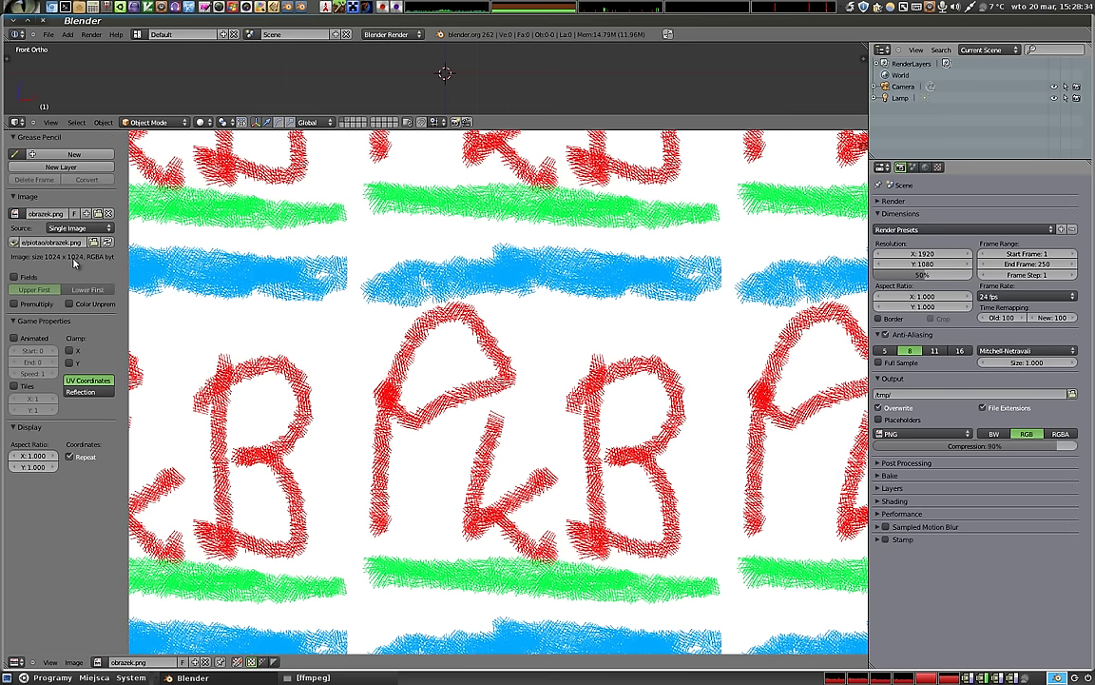
- Widen the sidebar, collapse Grease Pencil, and bring up the Image Source choices
{"action": "left_click_drag", "start_coordinate": [128, 238], "coordinate": [144, 253]}
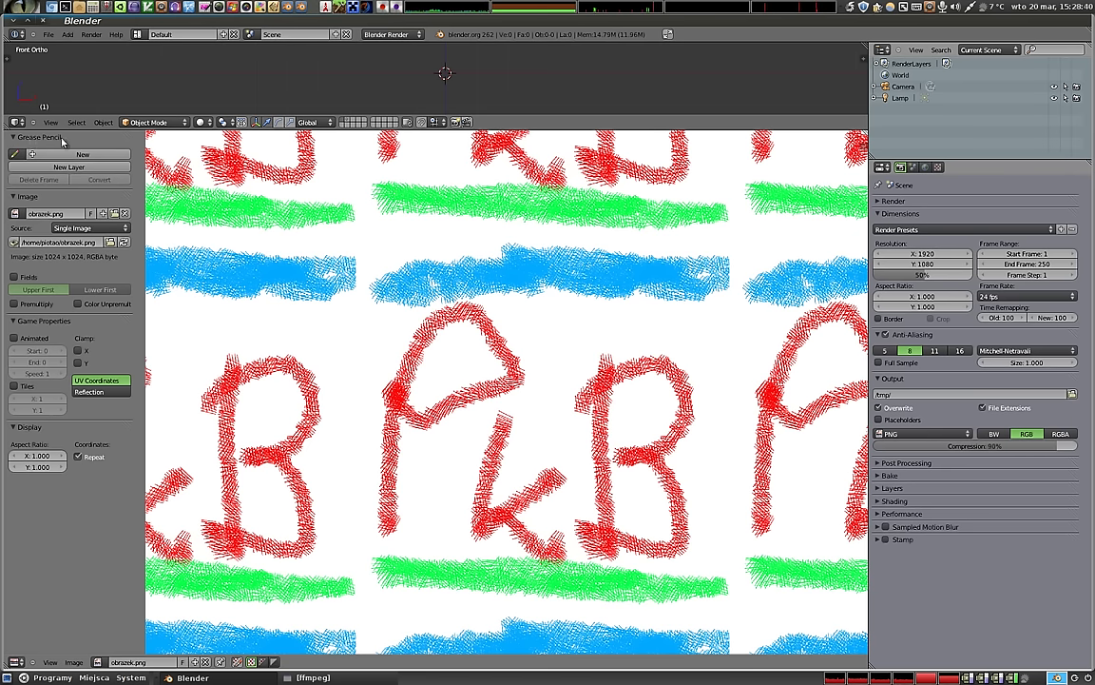
{"action": "left_click", "coordinate": [14, 138]}
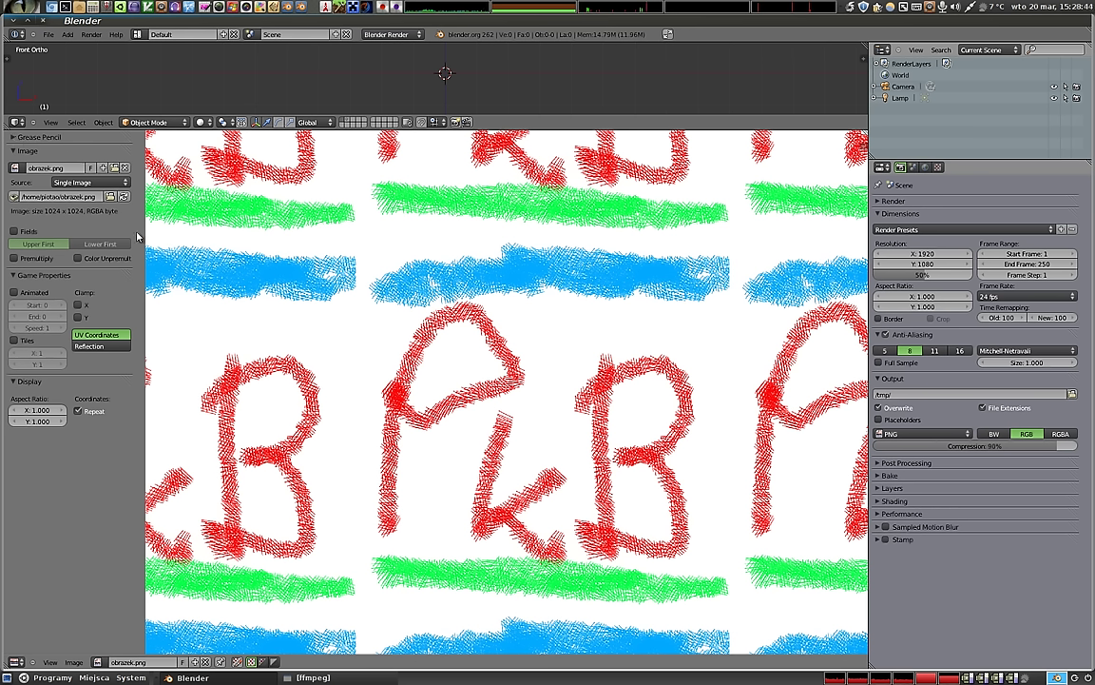
{"action": "left_click", "coordinate": [92, 179]}
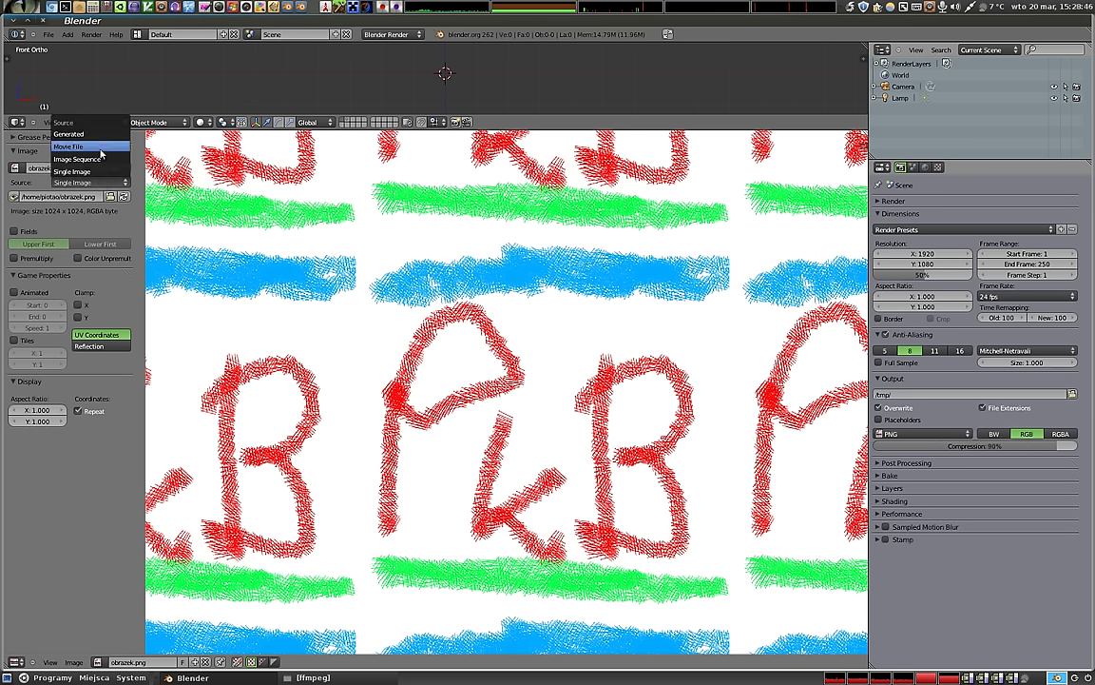
- Set the image source to Movie File and load constrains.avi from docs/Blender
{"action": "left_click", "coordinate": [101, 149]}
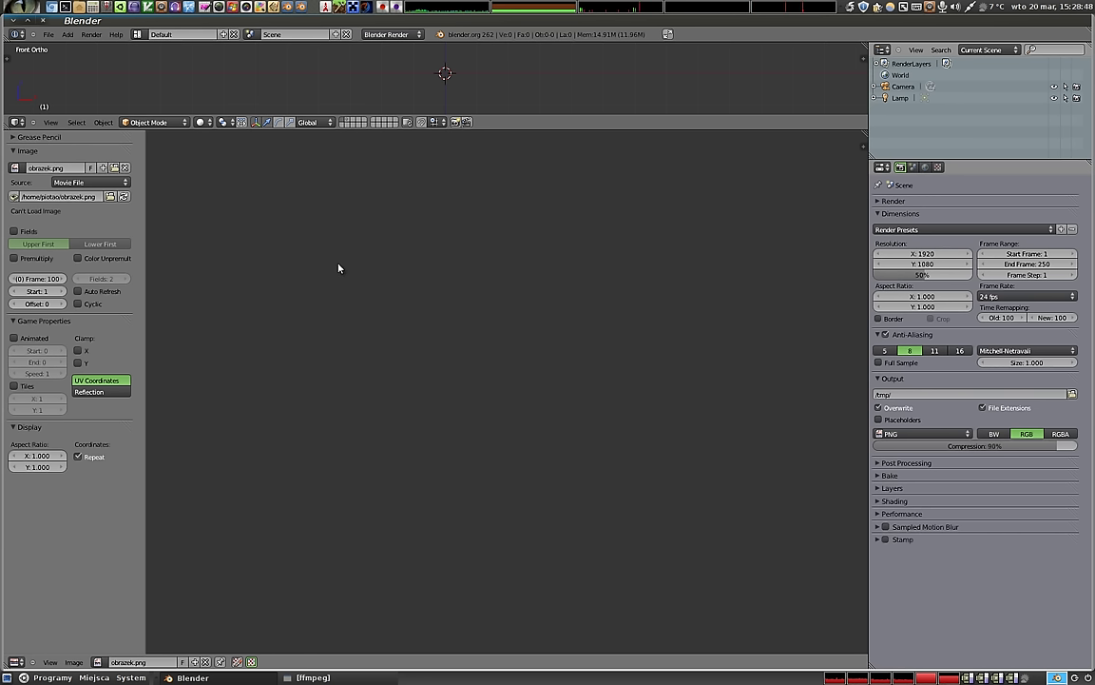
{"action": "left_click", "coordinate": [110, 196]}
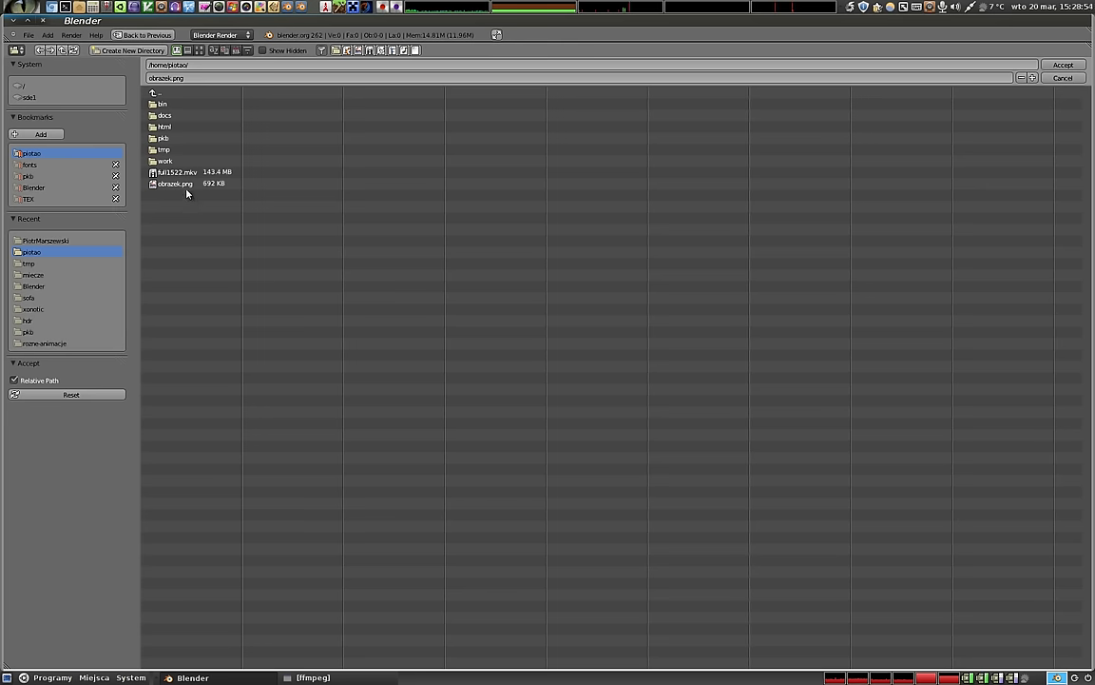
{"action": "left_click", "coordinate": [167, 116]}
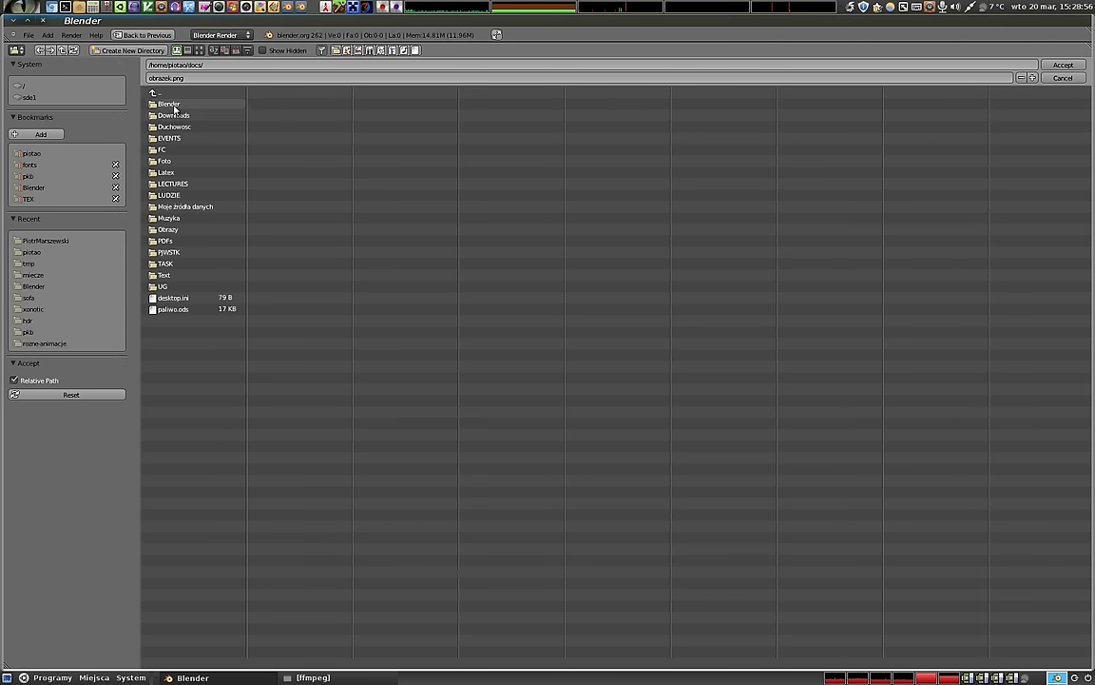
{"action": "left_click", "coordinate": [176, 106]}
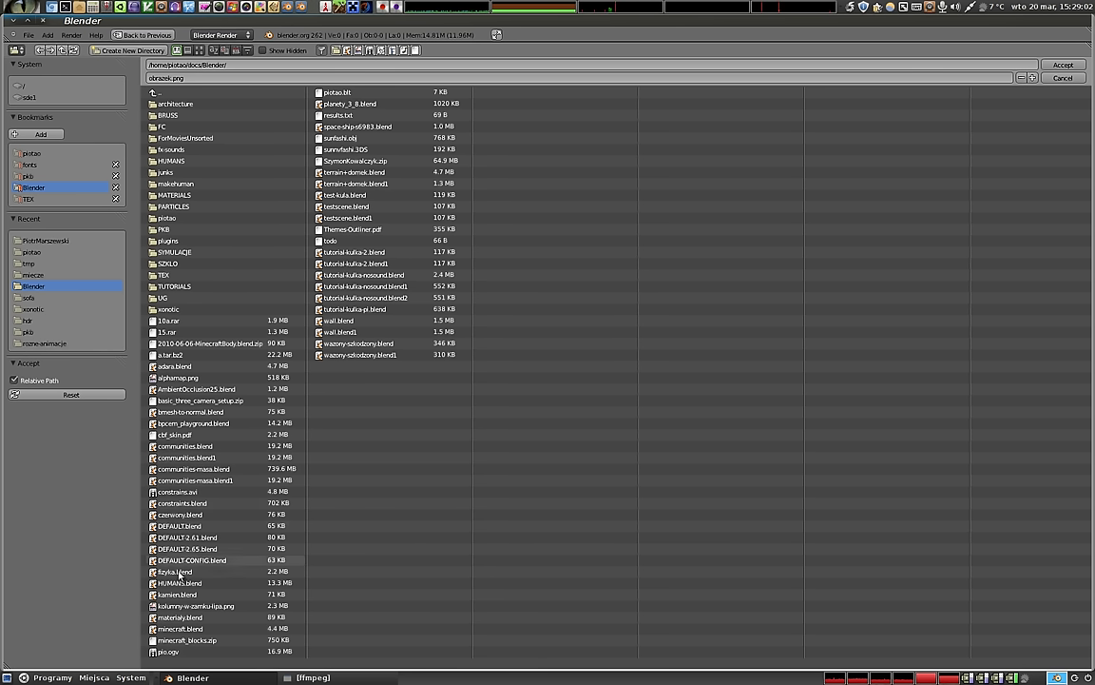
{"action": "left_click", "coordinate": [181, 492]}
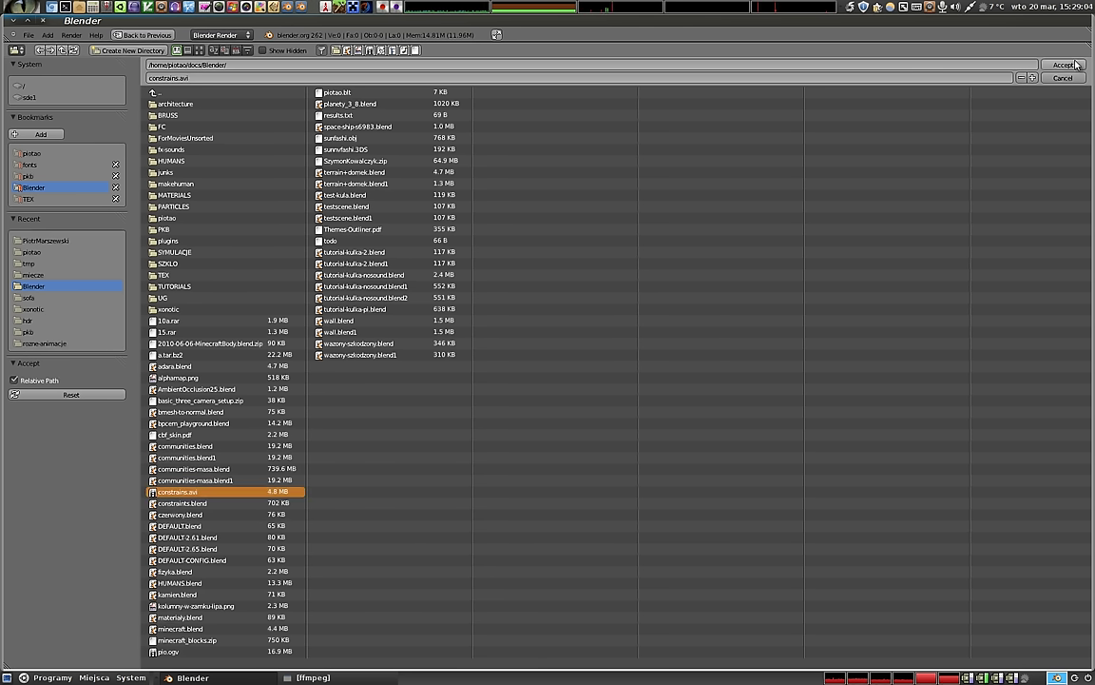
{"action": "key", "text": "Return"}
{"action": "scroll", "coordinate": [462, 393], "scroll_direction": "down", "scroll_amount": 1}
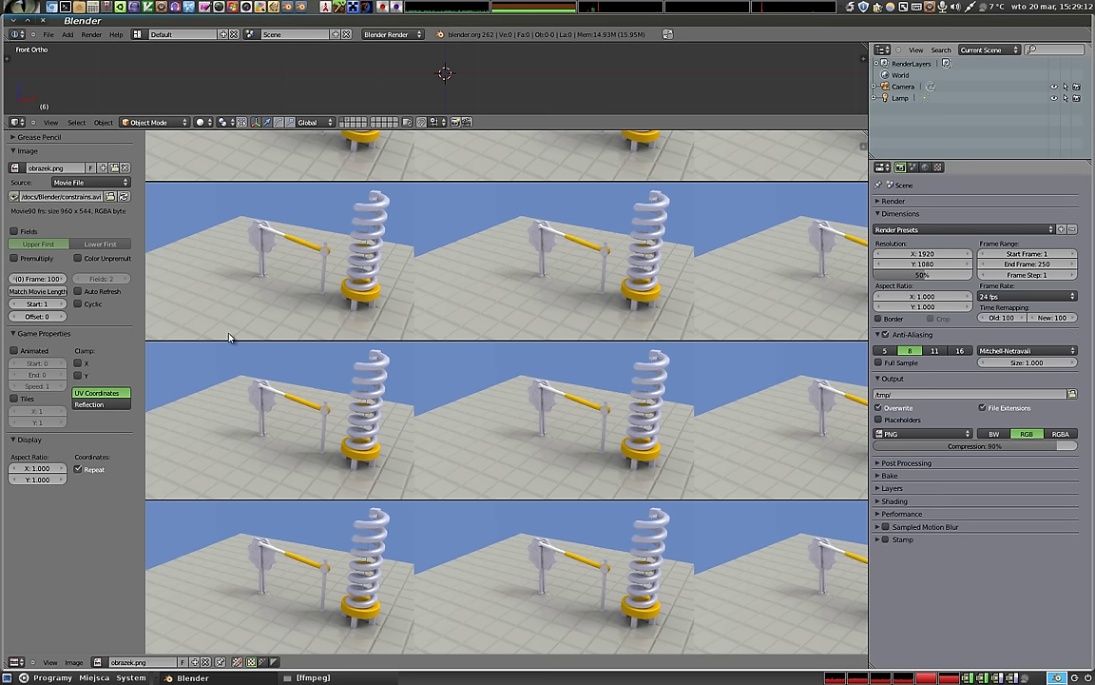
{"action": "key", "text": "Left"}
{"action": "key", "text": "Down"}
- Switch the image source to Image Sequence and zoom in on the resulting empty grid
{"action": "key", "text": "Right"}
{"action": "key", "text": "Right"}
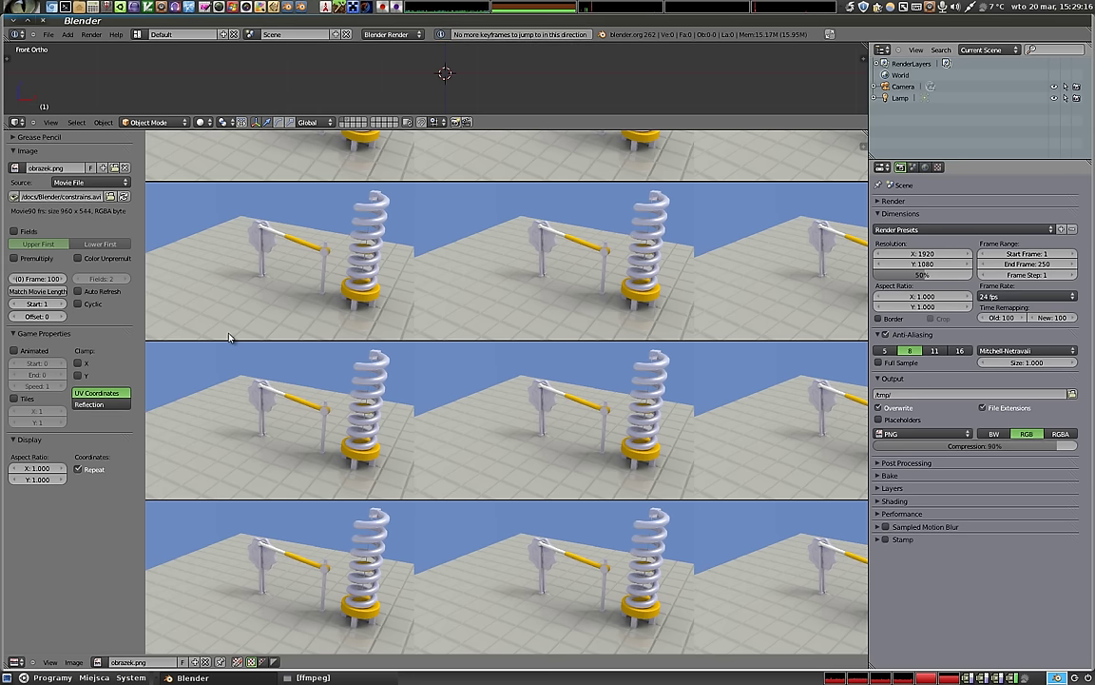
{"action": "left_click", "coordinate": [90, 180]}
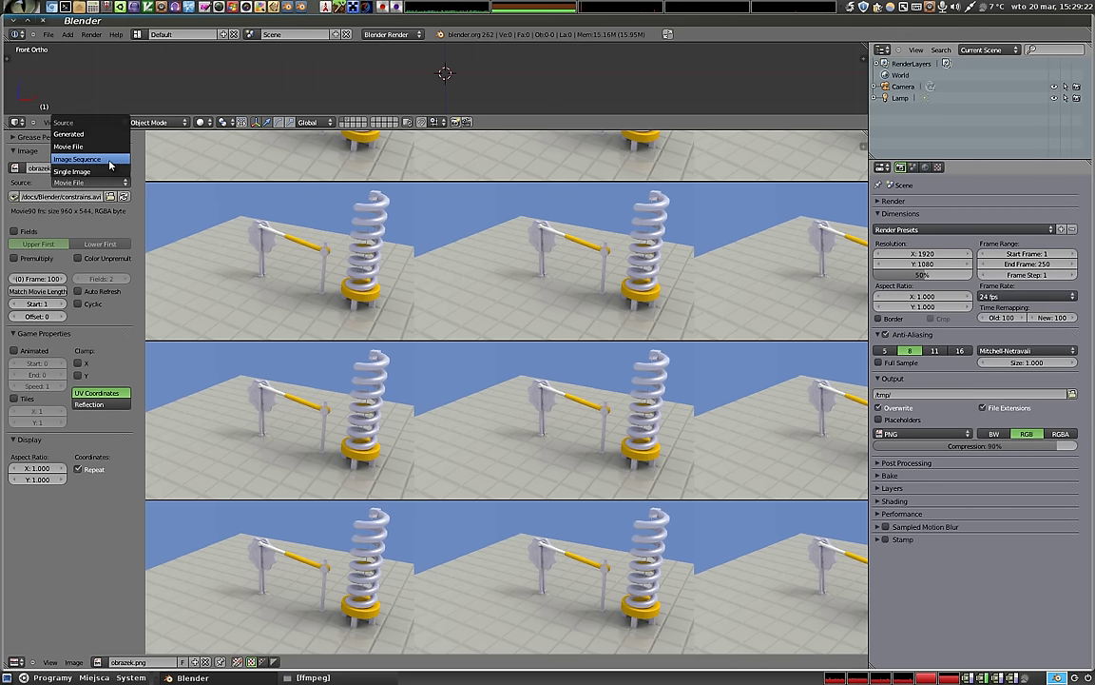
{"action": "left_click", "coordinate": [110, 165]}
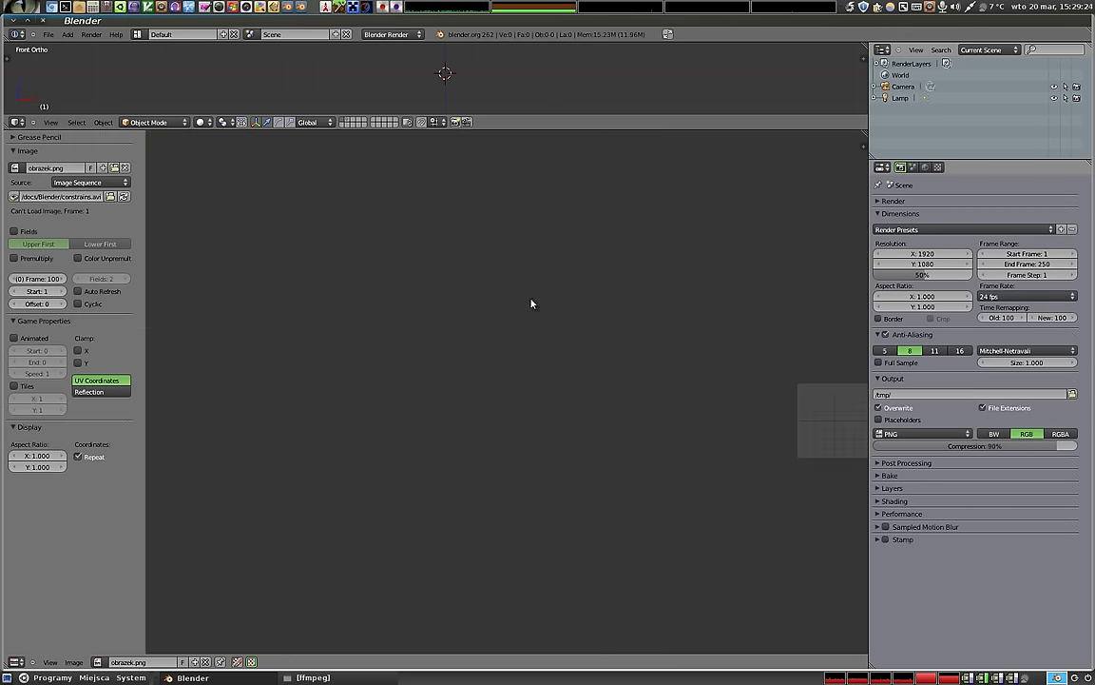
{"action": "mouse_move", "coordinate": [809, 428]}
{"action": "middle_mouse_down"}
{"action": "mouse_move", "coordinate": [498, 386]}
{"action": "mouse_move", "coordinate": [464, 370]}
{"action": "middle_mouse_up"}
{"action": "scroll", "coordinate": [488, 379], "scroll_direction": "up", "scroll_amount": 1}
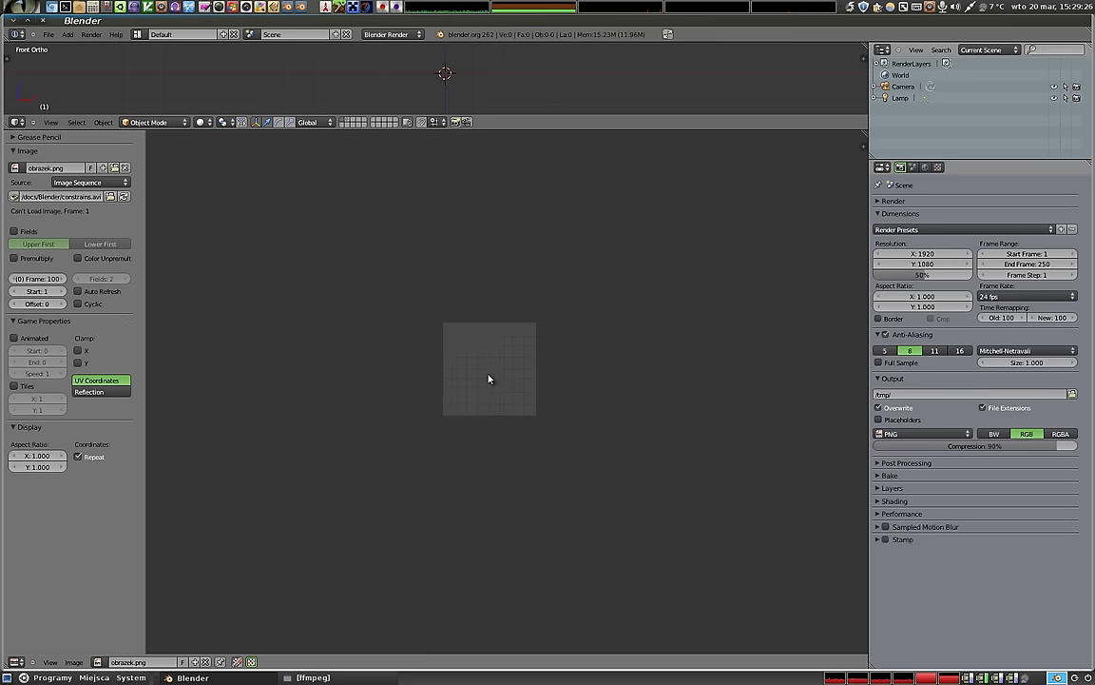
{"action": "scroll", "coordinate": [475, 361], "scroll_direction": "up", "scroll_amount": 4}
{"action": "scroll", "coordinate": [468, 342], "scroll_direction": "up", "scroll_amount": 2}
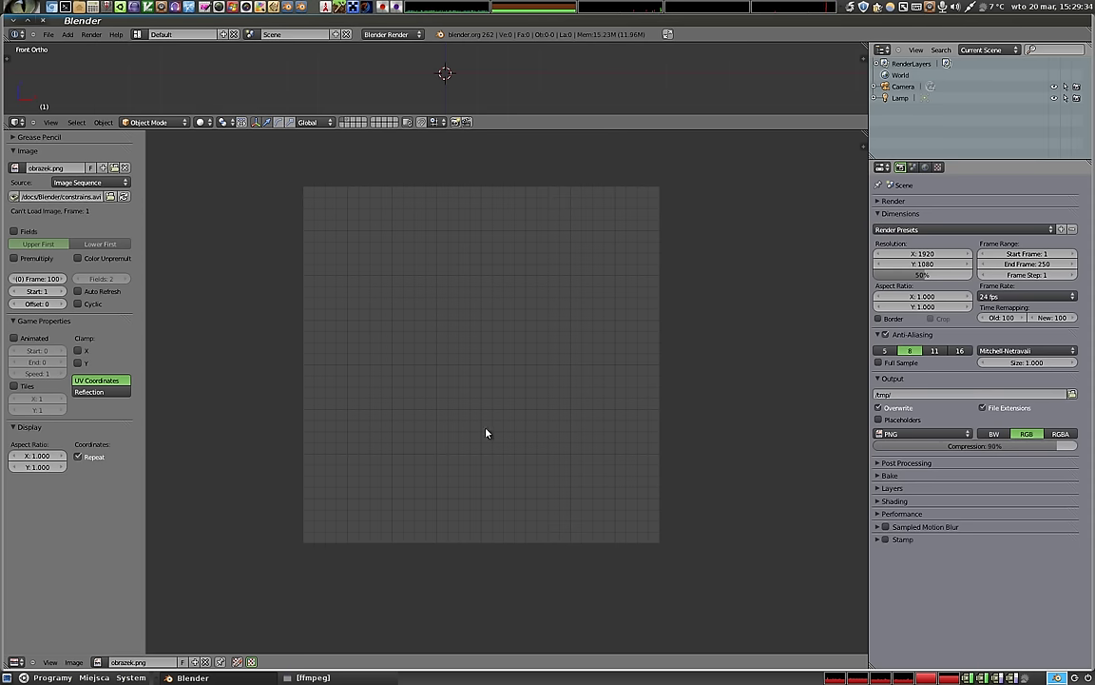
- Set the image source to Generated and turn off Repeat in Display
{"action": "left_click", "coordinate": [80, 183]}
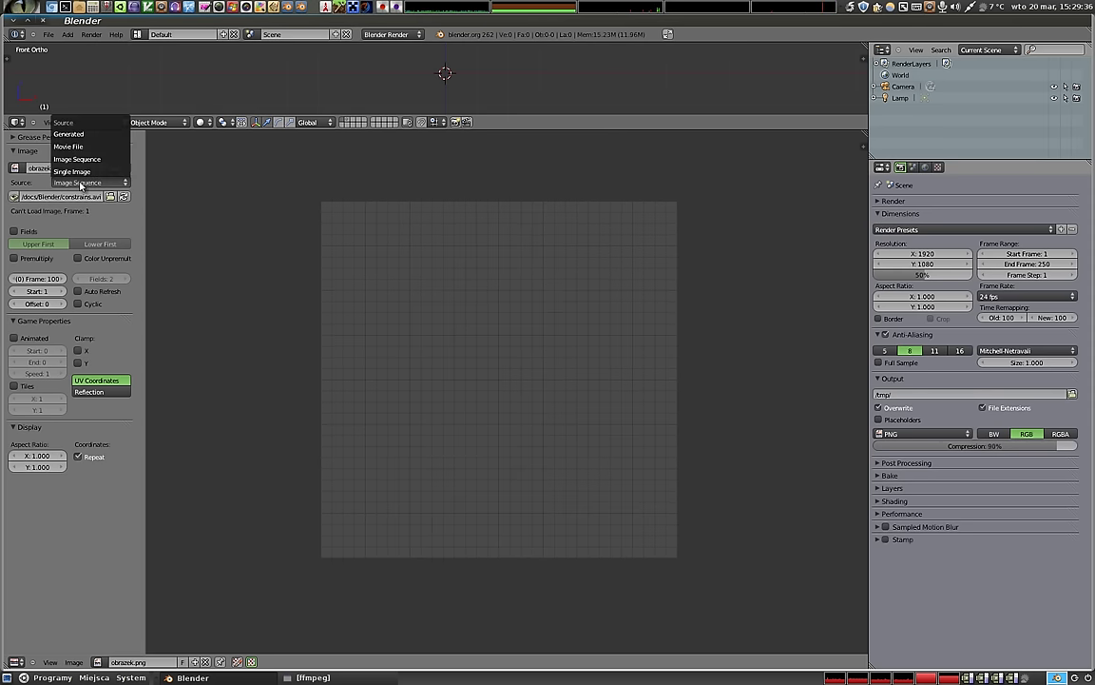
{"action": "left_click", "coordinate": [91, 140]}
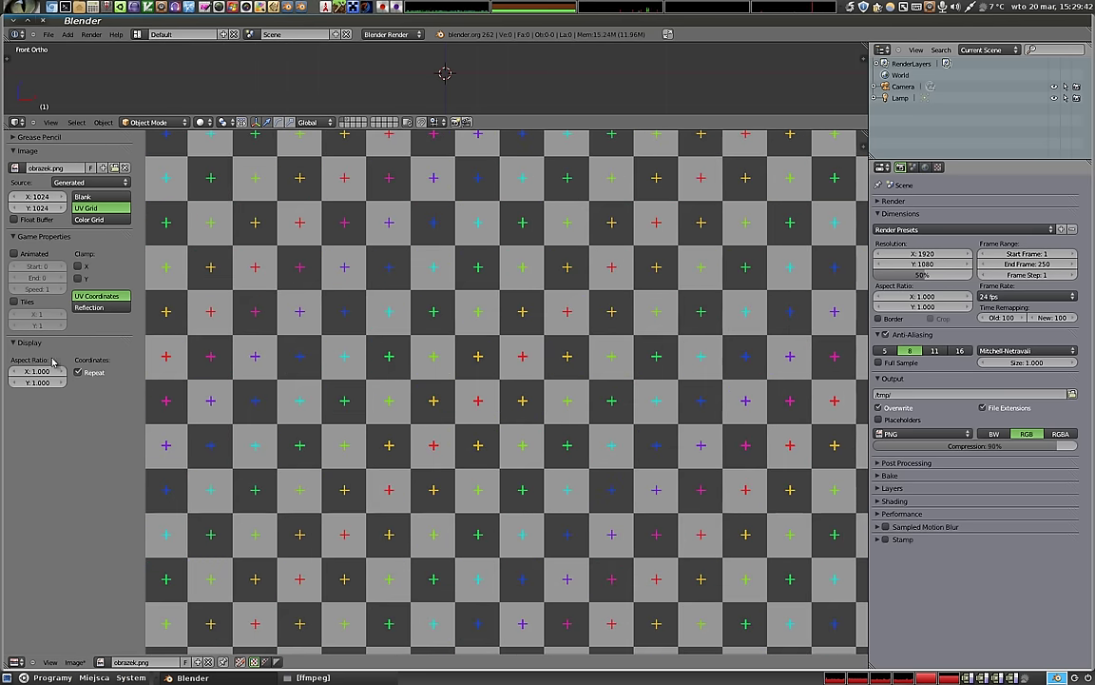
{"action": "left_click", "coordinate": [78, 372]}
{"action": "scroll", "coordinate": [480, 344], "scroll_direction": "down", "scroll_amount": 3}
{"action": "scroll", "coordinate": [480, 344], "scroll_direction": "down", "scroll_amount": 2}
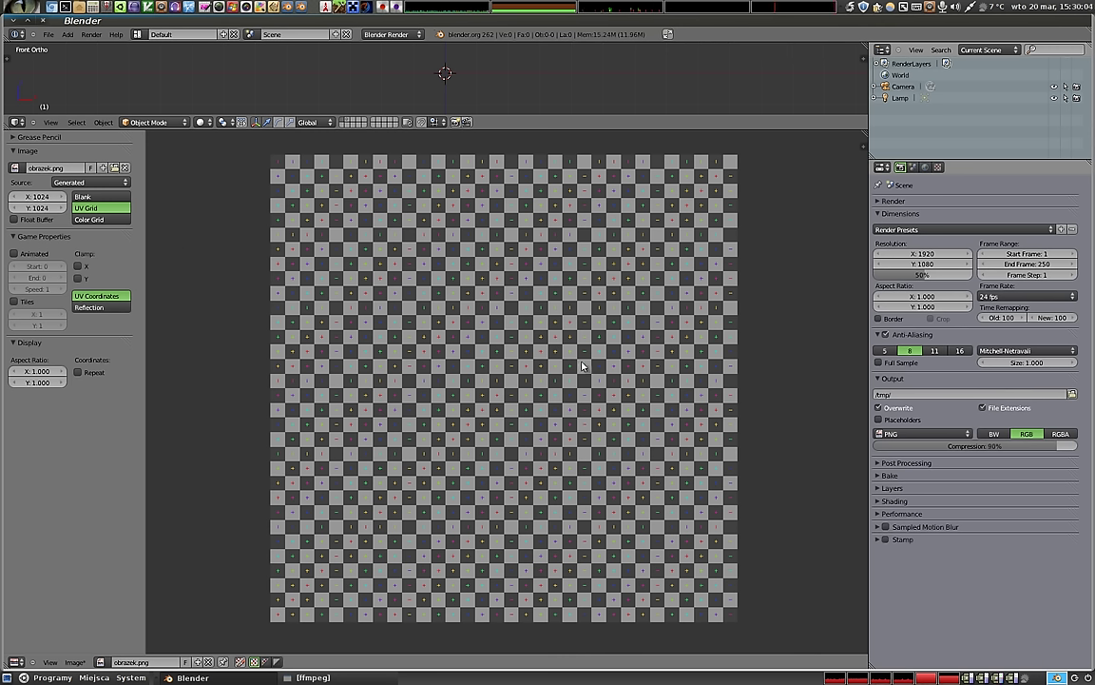
- Try the Color Grid pattern, then switch the generated image back to UV Grid
{"action": "left_click", "coordinate": [88, 219]}
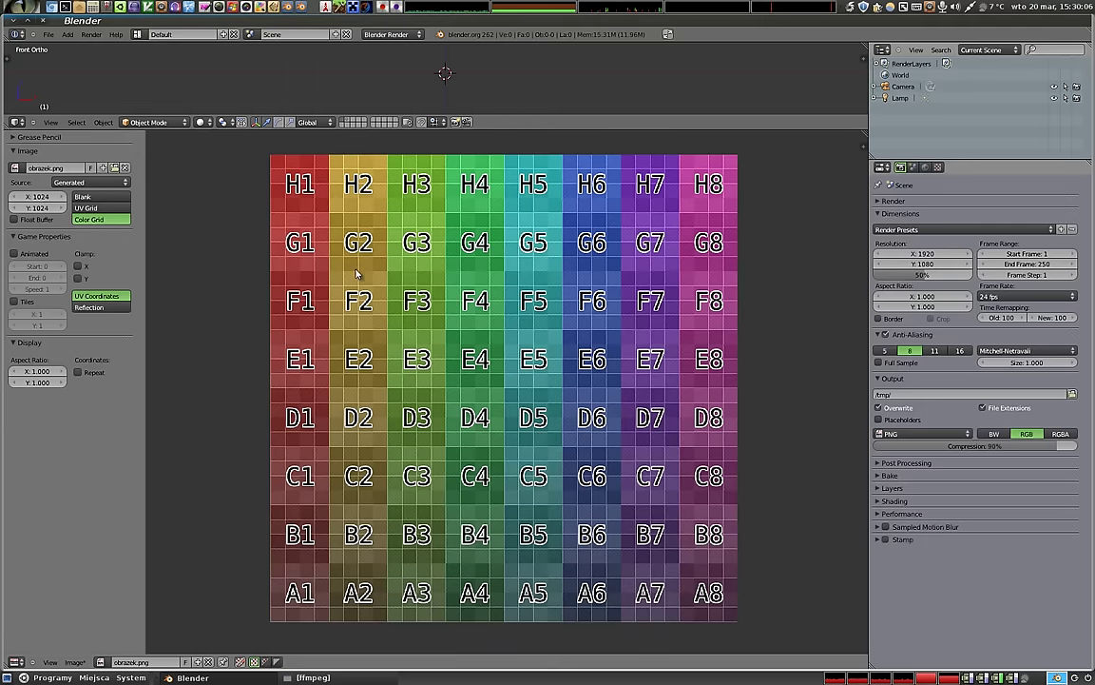
{"action": "scroll", "coordinate": [523, 404], "scroll_direction": "up", "scroll_amount": 5}
{"action": "scroll", "coordinate": [523, 404], "scroll_direction": "up", "scroll_amount": 4}
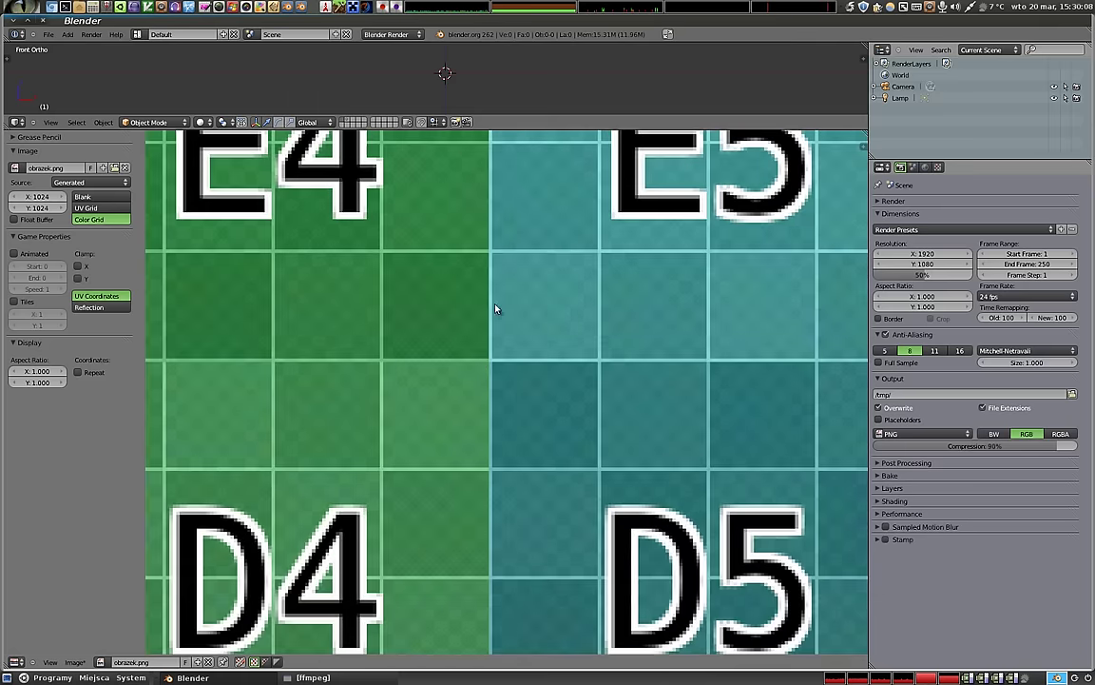
{"action": "scroll", "coordinate": [560, 262], "scroll_direction": "down", "scroll_amount": 5}
{"action": "scroll", "coordinate": [441, 340], "scroll_direction": "down", "scroll_amount": 4}
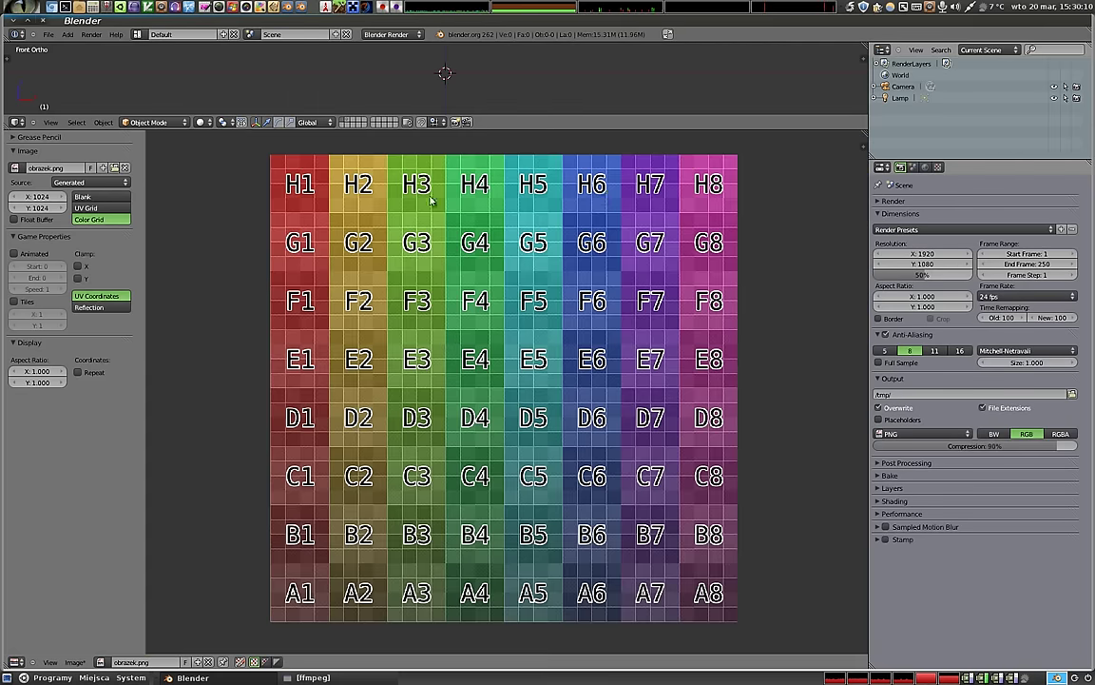
{"action": "left_click", "coordinate": [86, 207]}
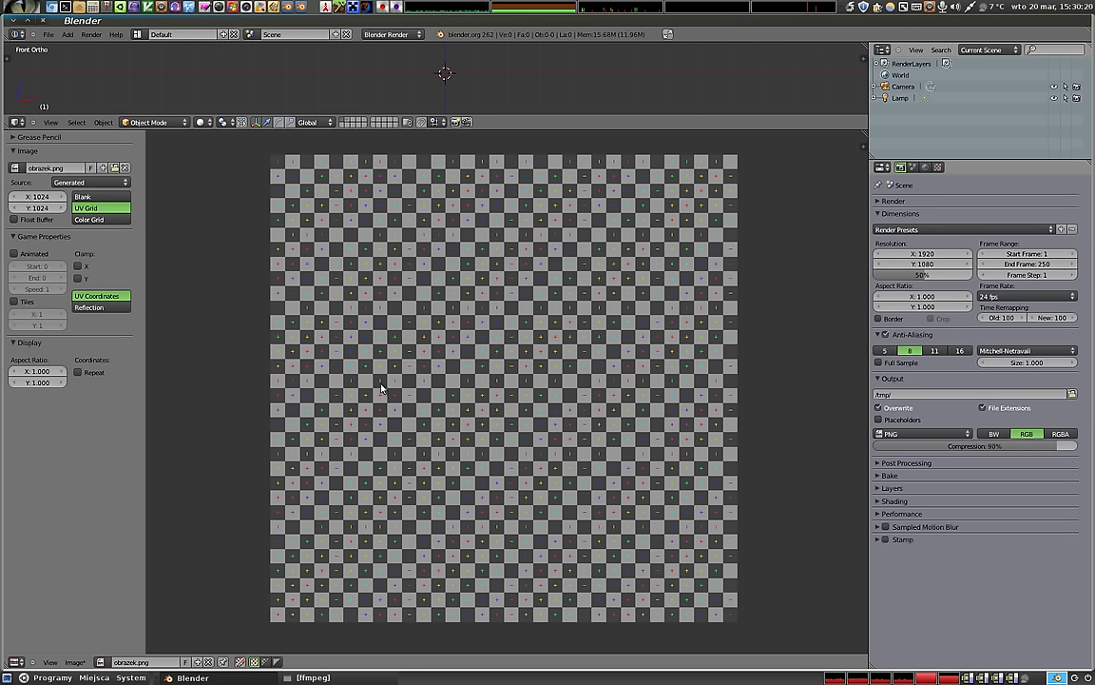
- Set the generated type to Blank, collapse the Image panel, and unlink obrazek.png
{"action": "left_click", "coordinate": [105, 196]}
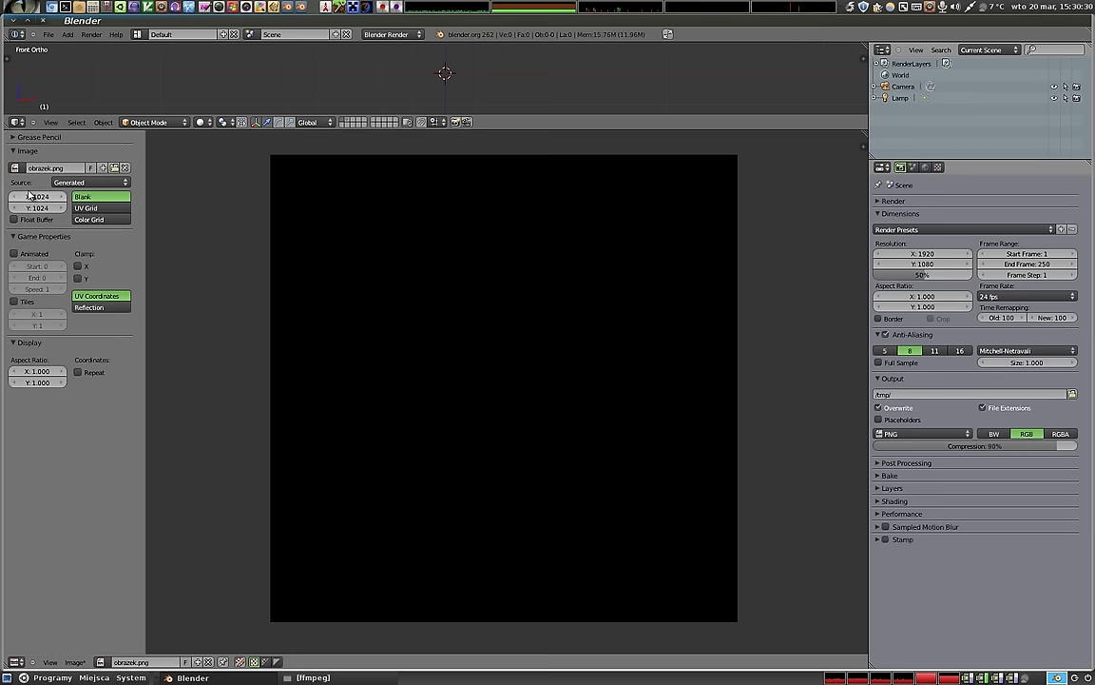
{"action": "left_click", "coordinate": [11, 152]}
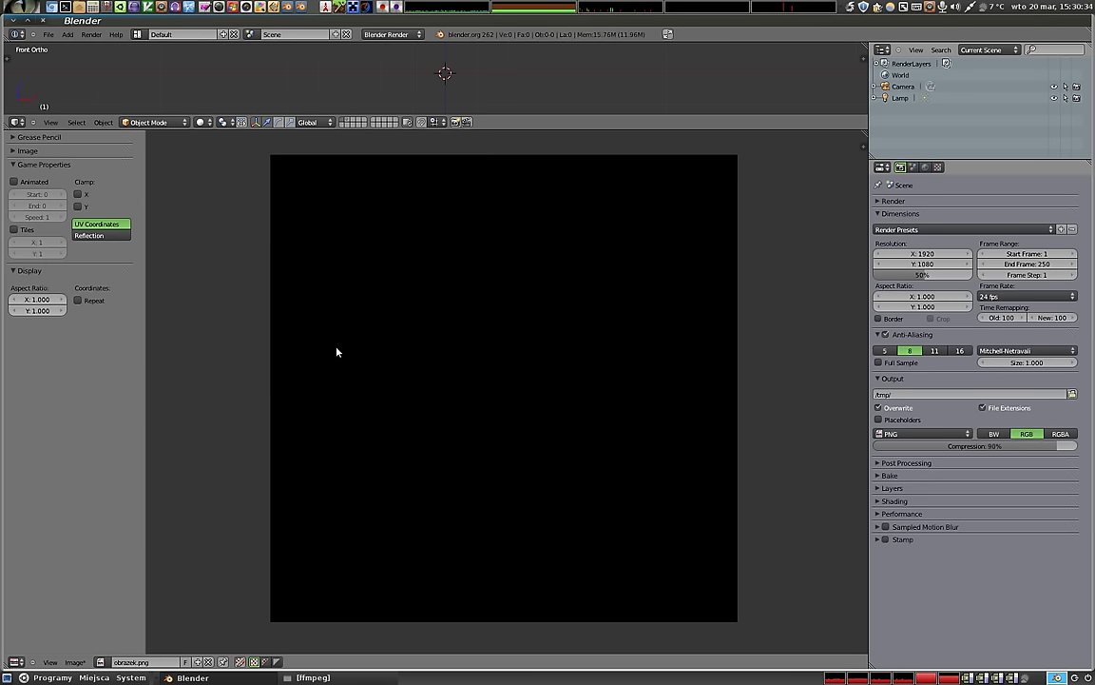
{"action": "left_click", "coordinate": [208, 662]}
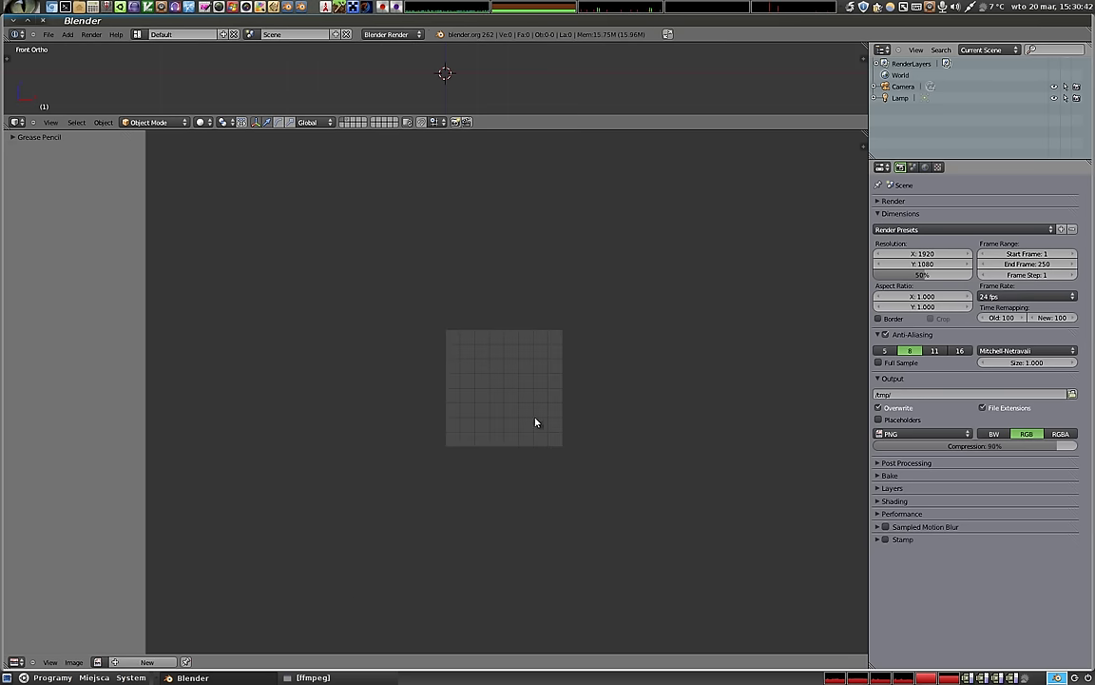
- Bring obrazek.png back into the editor, set its source to Single Image, and reload it
{"action": "left_click", "coordinate": [97, 662]}
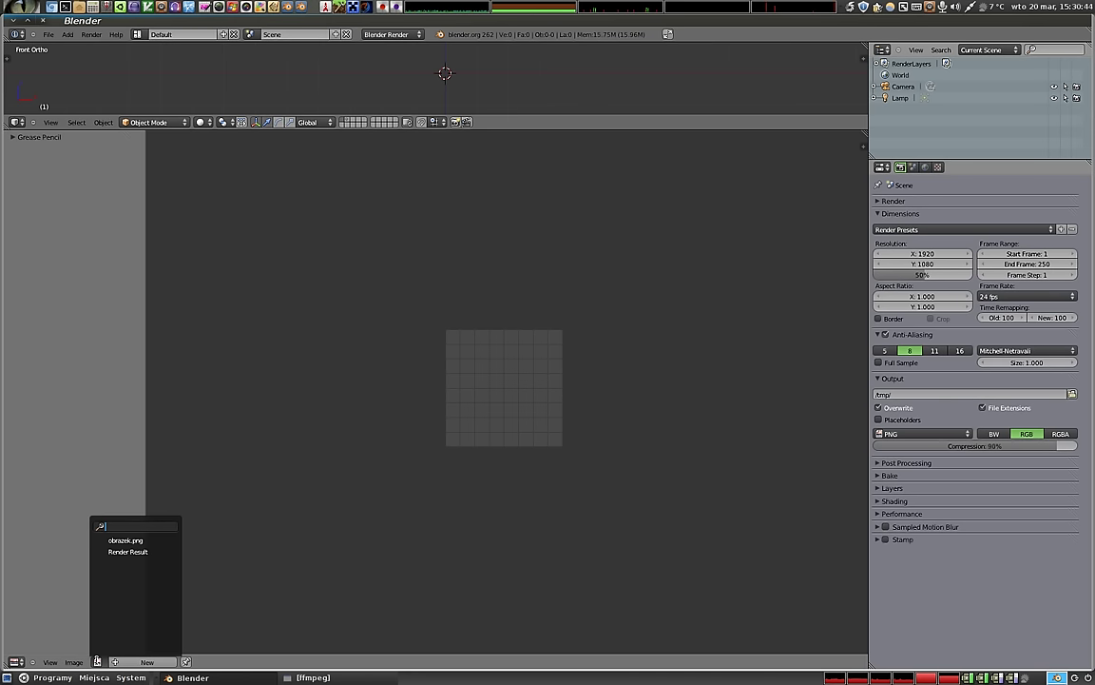
{"action": "left_click", "coordinate": [125, 540]}
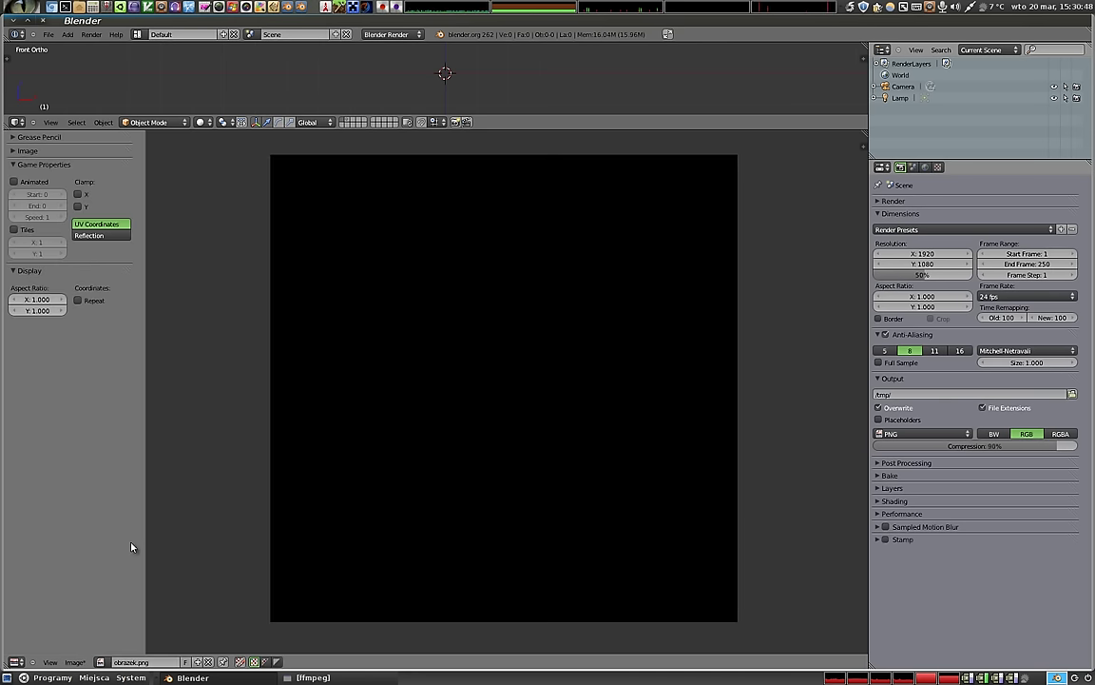
{"action": "left_click", "coordinate": [74, 662]}
{"action": "left_click", "coordinate": [94, 624]}
{"action": "left_click", "coordinate": [59, 150]}
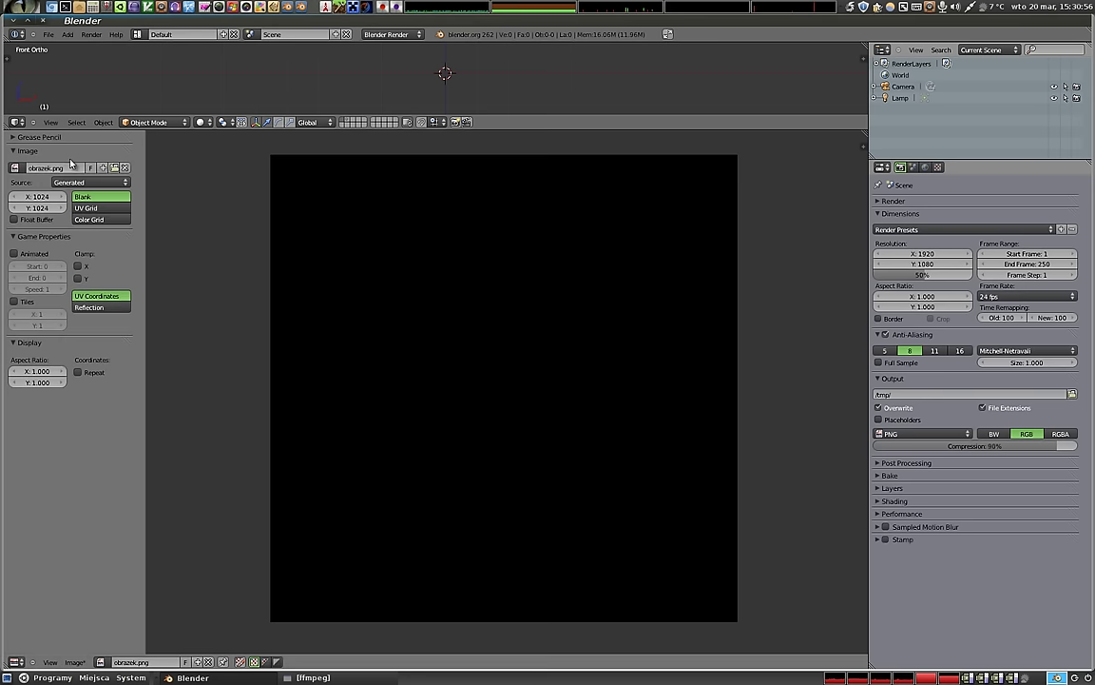
{"action": "left_click", "coordinate": [93, 182]}
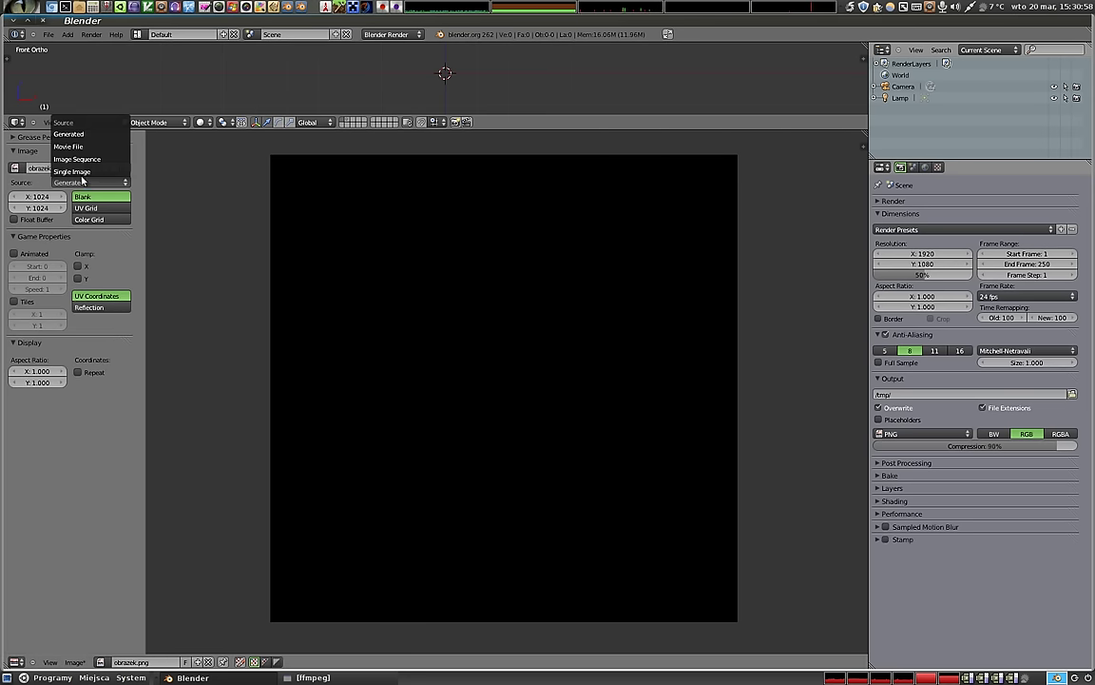
{"action": "left_click", "coordinate": [77, 167]}
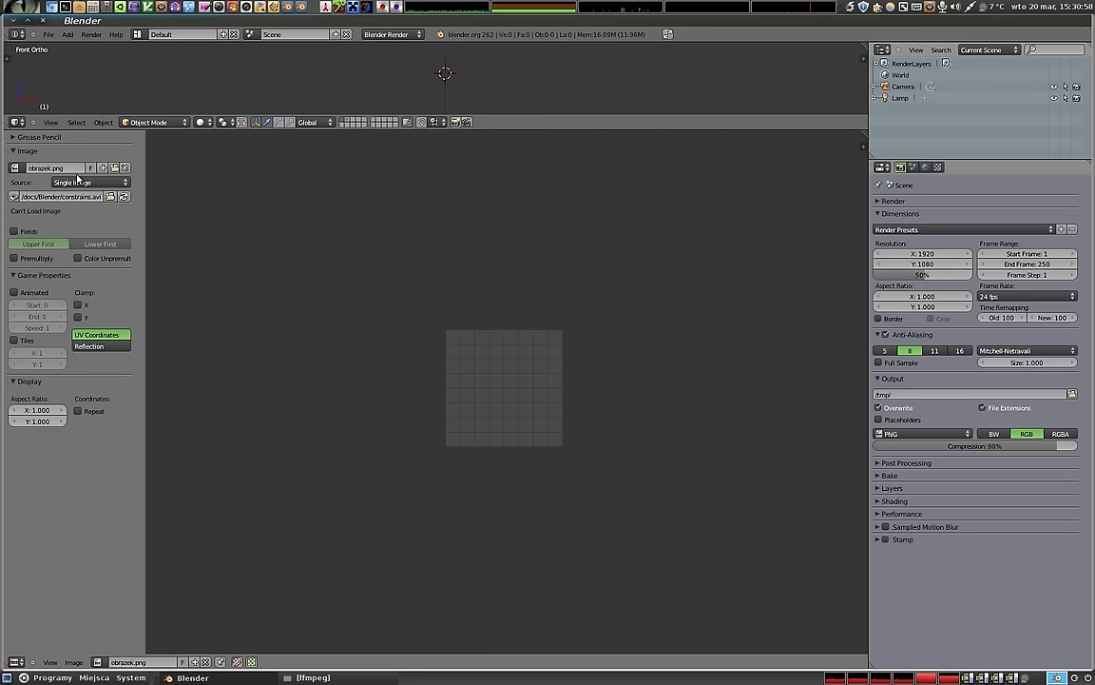
{"action": "left_click", "coordinate": [97, 662]}
{"action": "left_click", "coordinate": [74, 662]}
{"action": "left_click", "coordinate": [93, 617]}
- Load /home/piotao/obrazek.png as the image file, then unlink it from the editor
{"action": "left_click", "coordinate": [111, 196]}
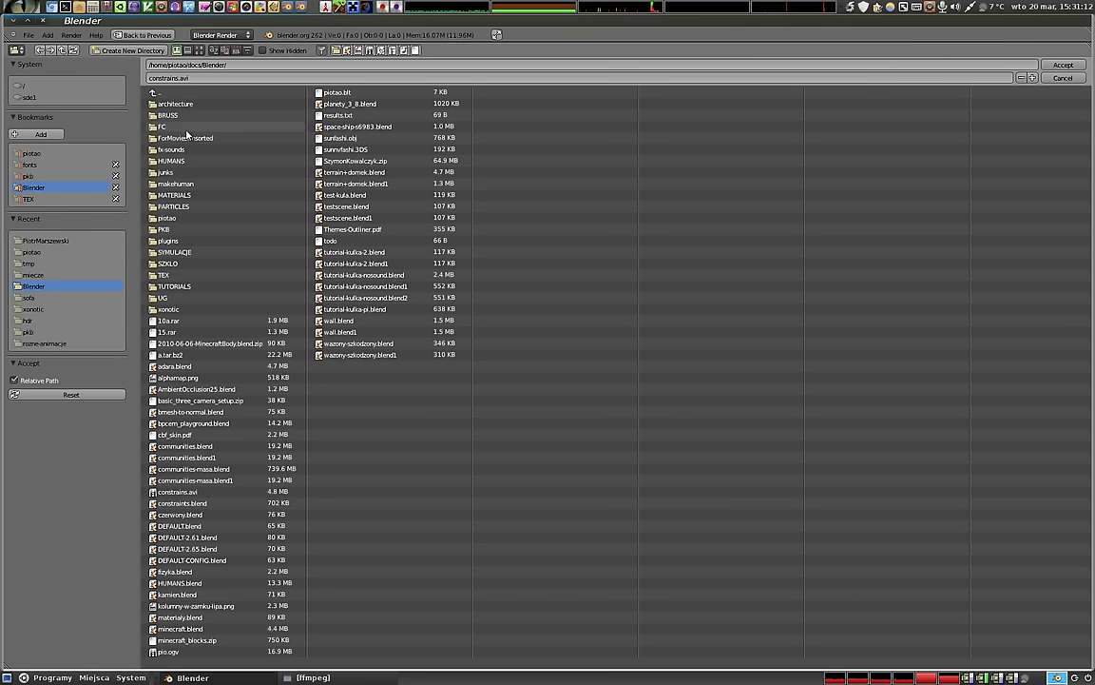
{"action": "left_click", "coordinate": [28, 153]}
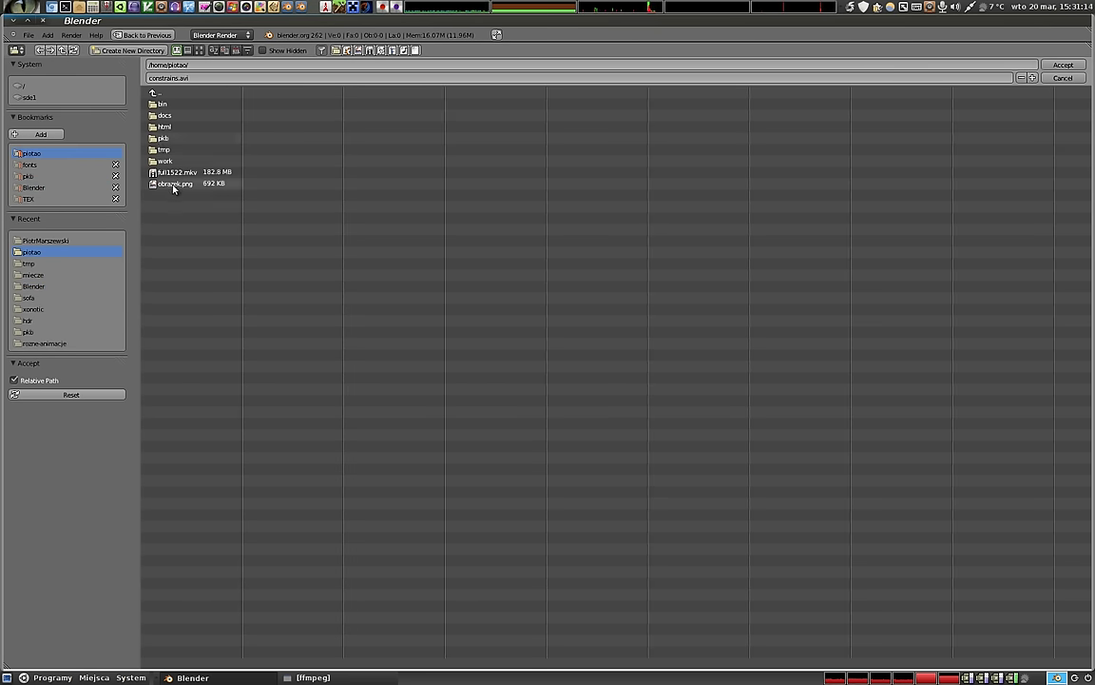
{"action": "left_click", "coordinate": [176, 184]}
{"action": "left_click", "coordinate": [1063, 65]}
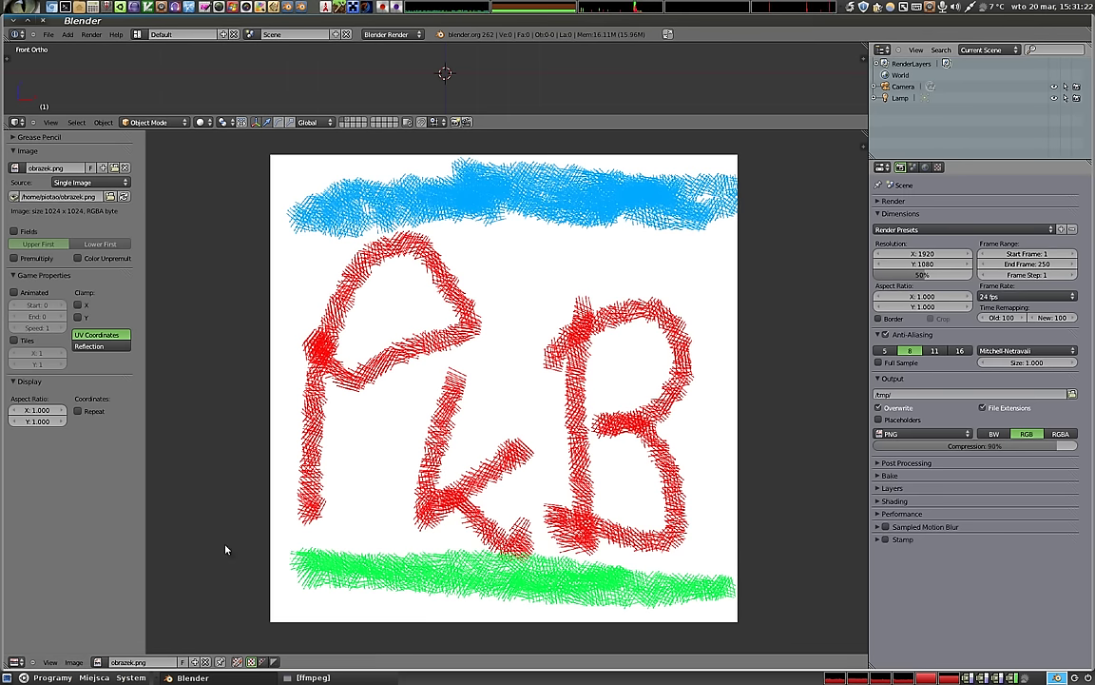
{"action": "left_click", "coordinate": [204, 662]}
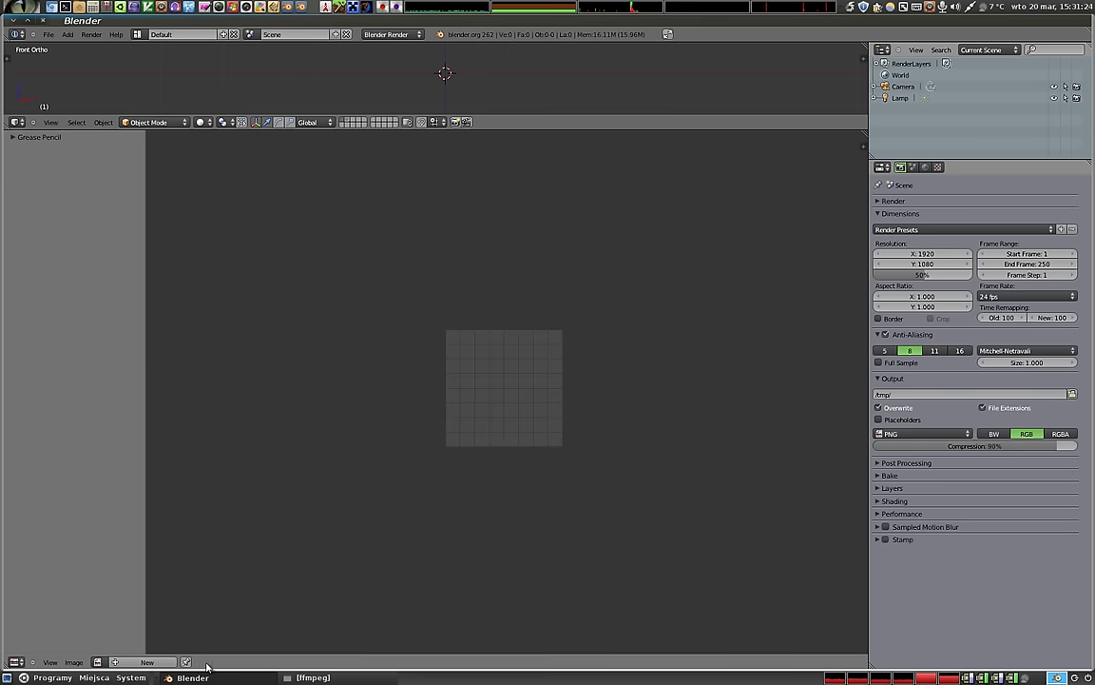
- In the New Image dialog, name the image DRUGI with width 4096 and height 128
{"action": "left_click", "coordinate": [146, 663]}
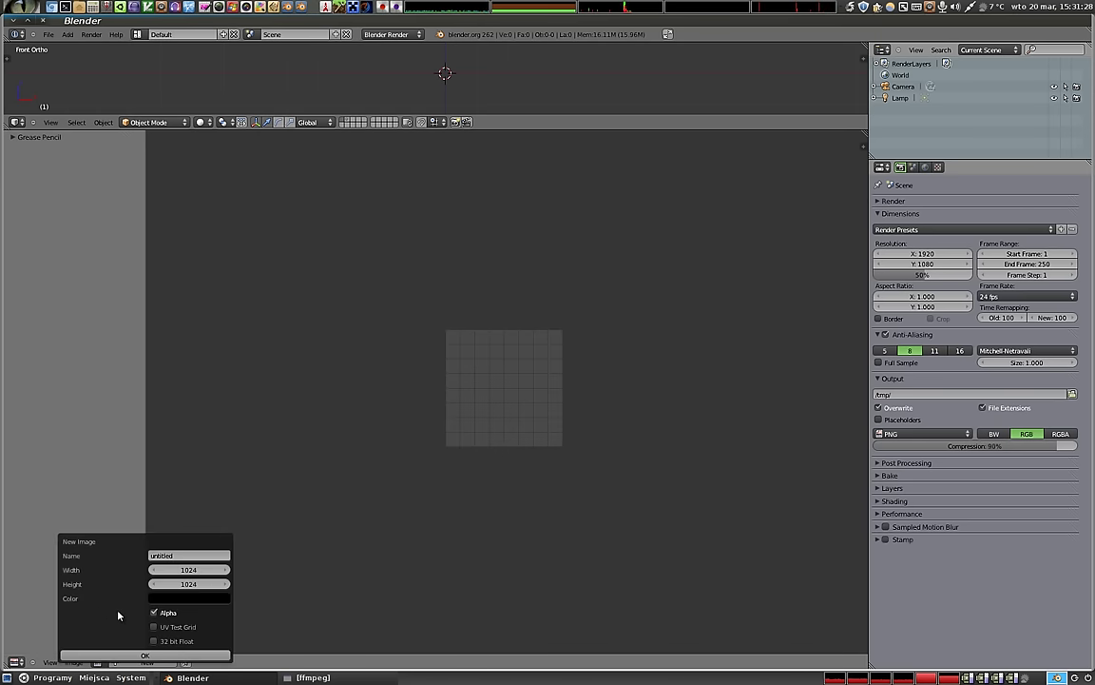
{"action": "left_click", "coordinate": [179, 555]}
{"action": "type", "text": "DRUGI"}
{"action": "key", "text": "Return"}
{"action": "left_click", "coordinate": [195, 571]}
{"action": "type", "text": "40"}
{"action": "type", "text": "96"}
{"action": "key", "text": "Tab"}
{"action": "type", "text": "128"}
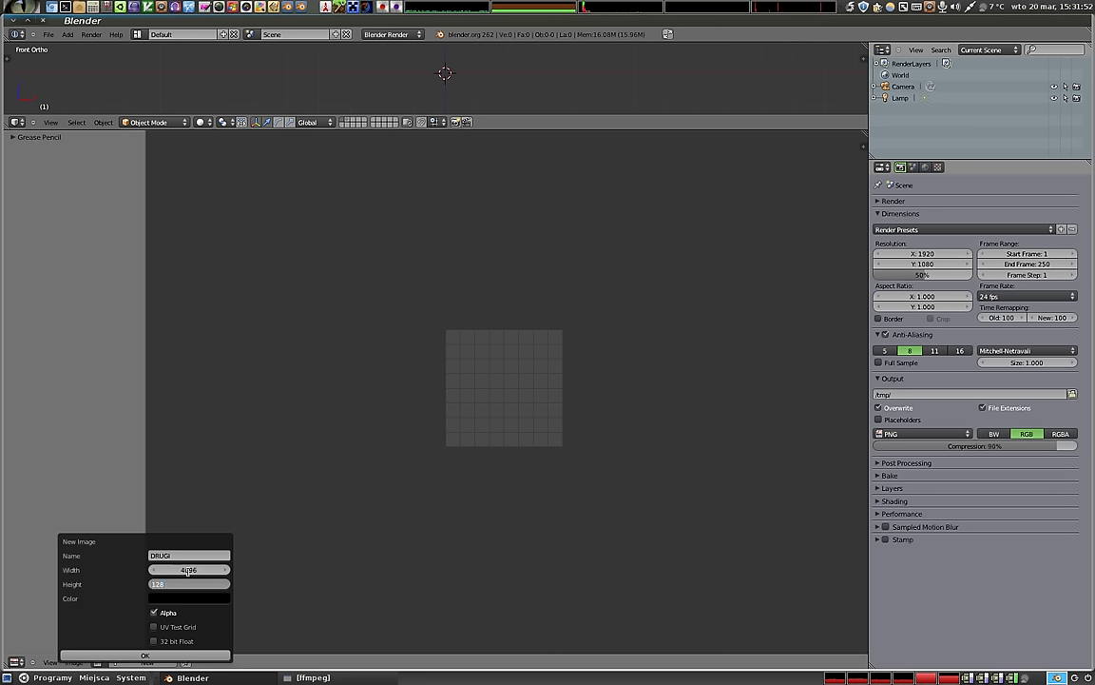
{"action": "key", "text": "Return"}
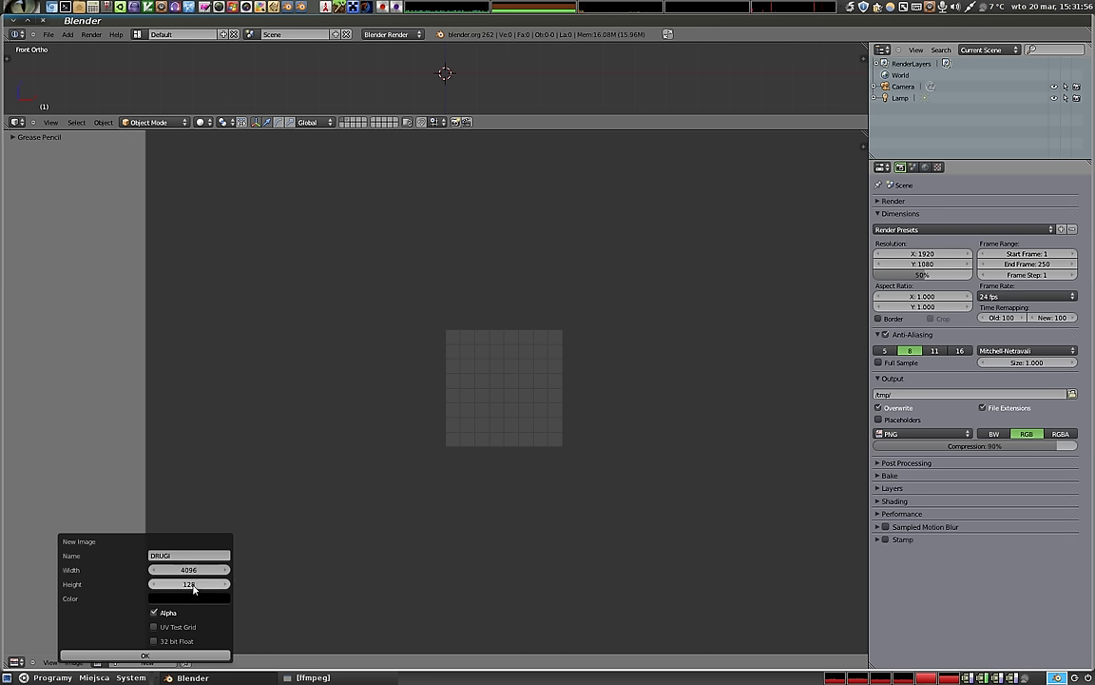
- Give DRUGI a dark brown fill at about 0.53 alpha and enable 32 bit Float
{"action": "left_click", "coordinate": [169, 598]}
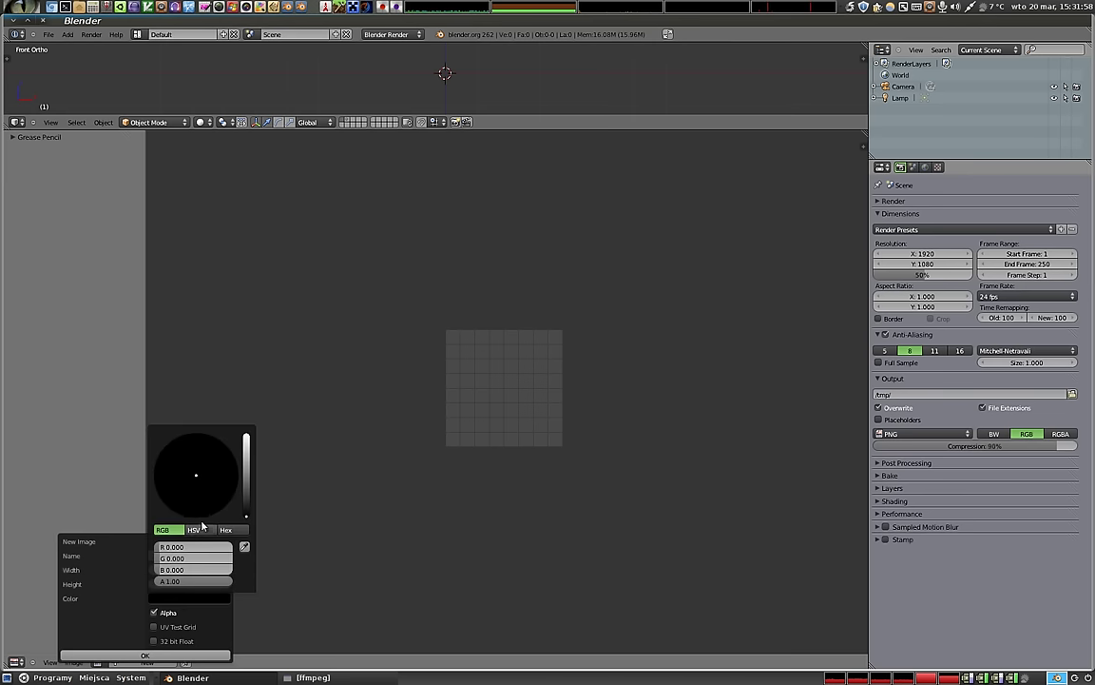
{"action": "mouse_move", "coordinate": [247, 505]}
{"action": "left_mouse_down"}
{"action": "mouse_move", "coordinate": [246, 458]}
{"action": "mouse_move", "coordinate": [211, 498]}
{"action": "left_mouse_up"}
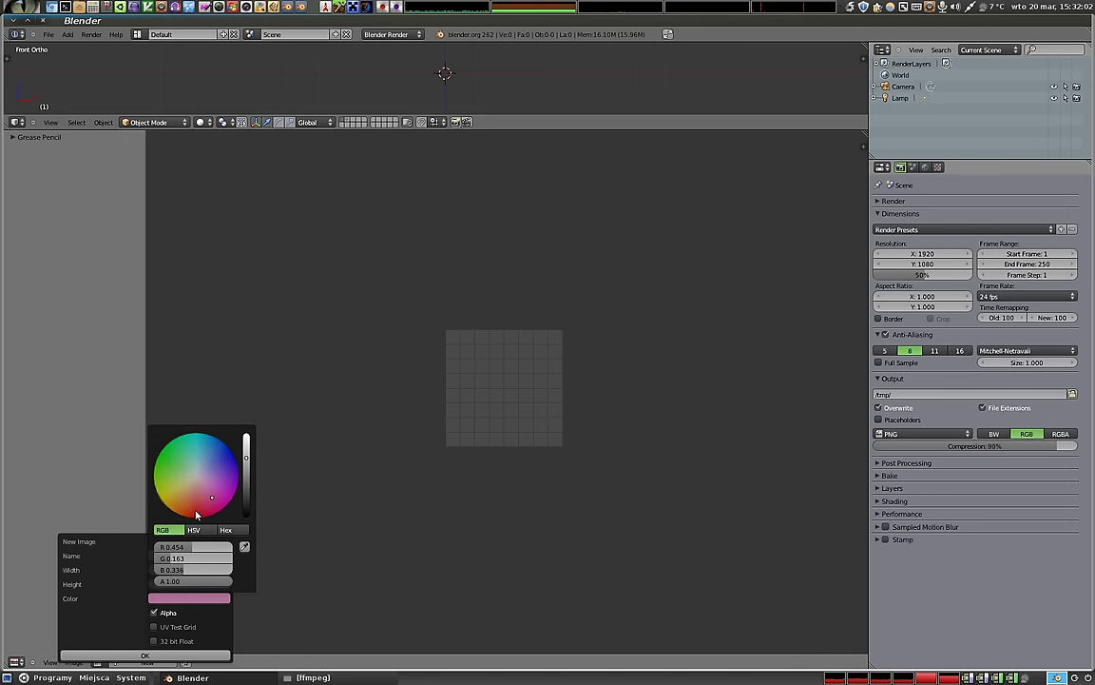
{"action": "scroll", "coordinate": [200, 480], "scroll_direction": "down", "scroll_amount": 10}
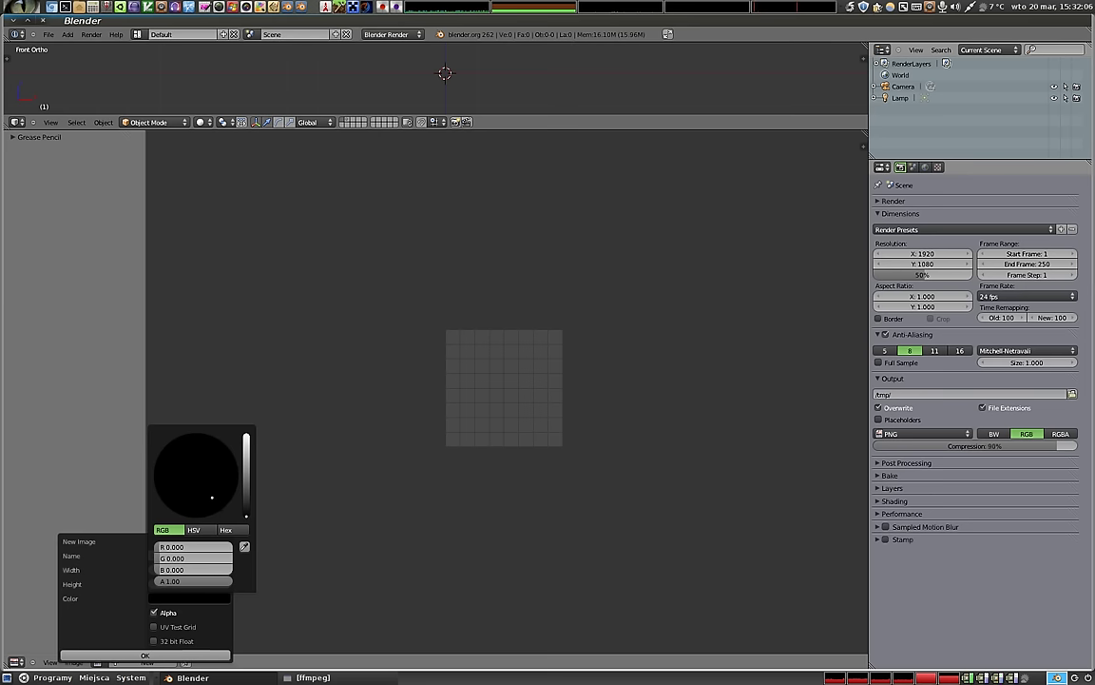
{"action": "mouse_move", "coordinate": [245, 514]}
{"action": "left_mouse_down"}
{"action": "mouse_move", "coordinate": [246, 459]}
{"action": "mouse_move", "coordinate": [197, 511]}
{"action": "mouse_move", "coordinate": [178, 490]}
{"action": "left_mouse_up"}
{"action": "left_click", "coordinate": [186, 466]}
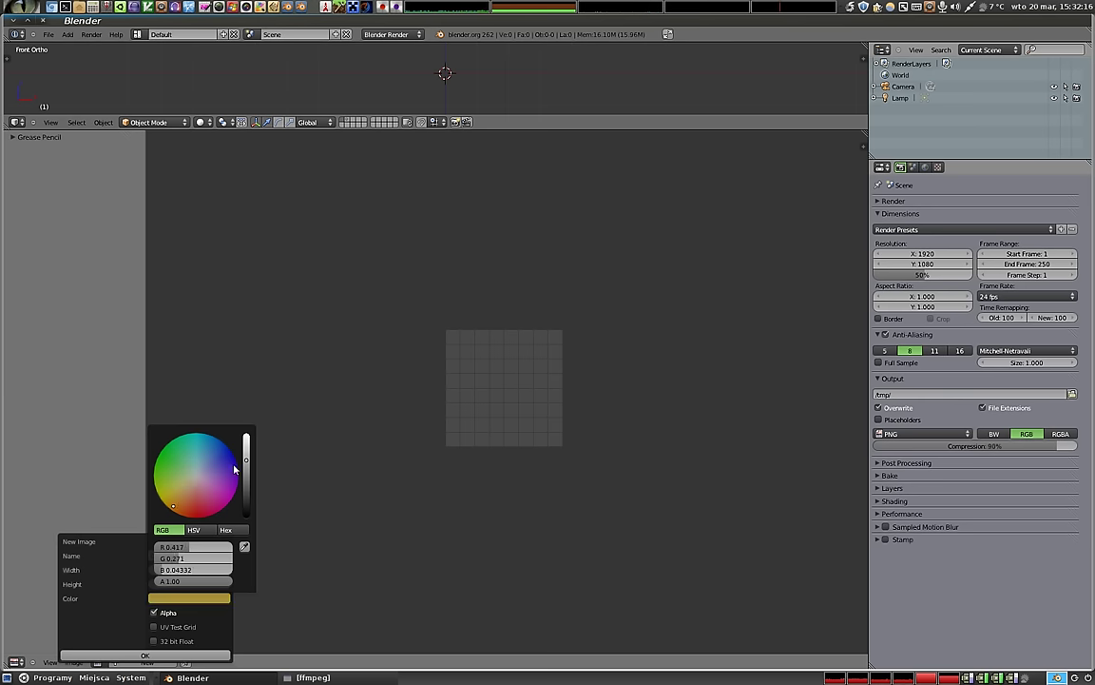
{"action": "left_click", "coordinate": [173, 505]}
{"action": "left_click_drag", "start_coordinate": [247, 460], "coordinate": [246, 476]}
{"action": "left_click", "coordinate": [182, 506]}
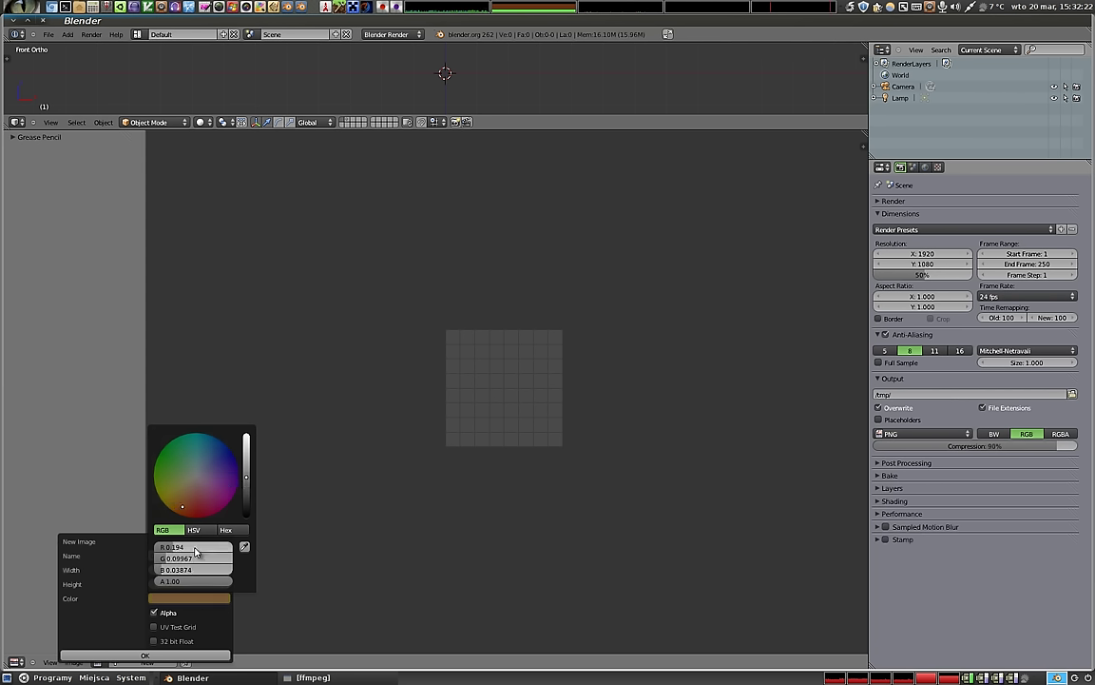
{"action": "left_click_drag", "start_coordinate": [220, 584], "coordinate": [187, 589]}
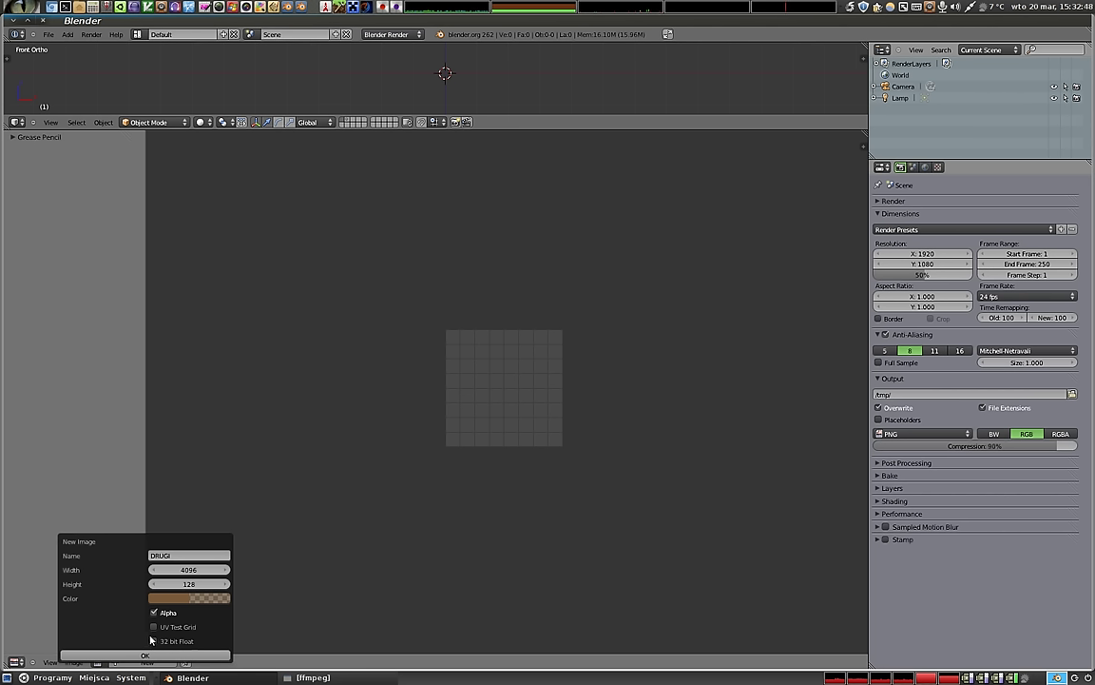
{"action": "left_click", "coordinate": [150, 640]}
- Create the DRUGI image and zoom the view to fit the 4096x128 strip
{"action": "left_click", "coordinate": [145, 655]}
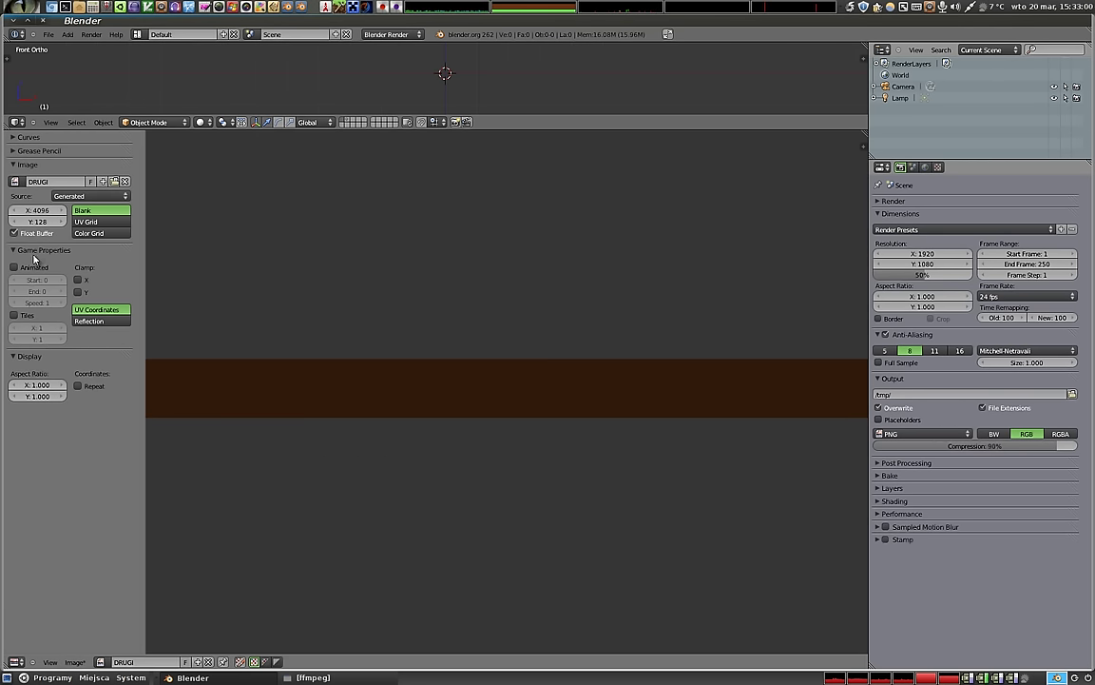
{"action": "scroll", "coordinate": [491, 396], "scroll_direction": "down", "scroll_amount": 4}
{"action": "scroll", "coordinate": [538, 394], "scroll_direction": "down", "scroll_amount": 4}
{"action": "scroll", "coordinate": [533, 393], "scroll_direction": "up", "scroll_amount": 1}
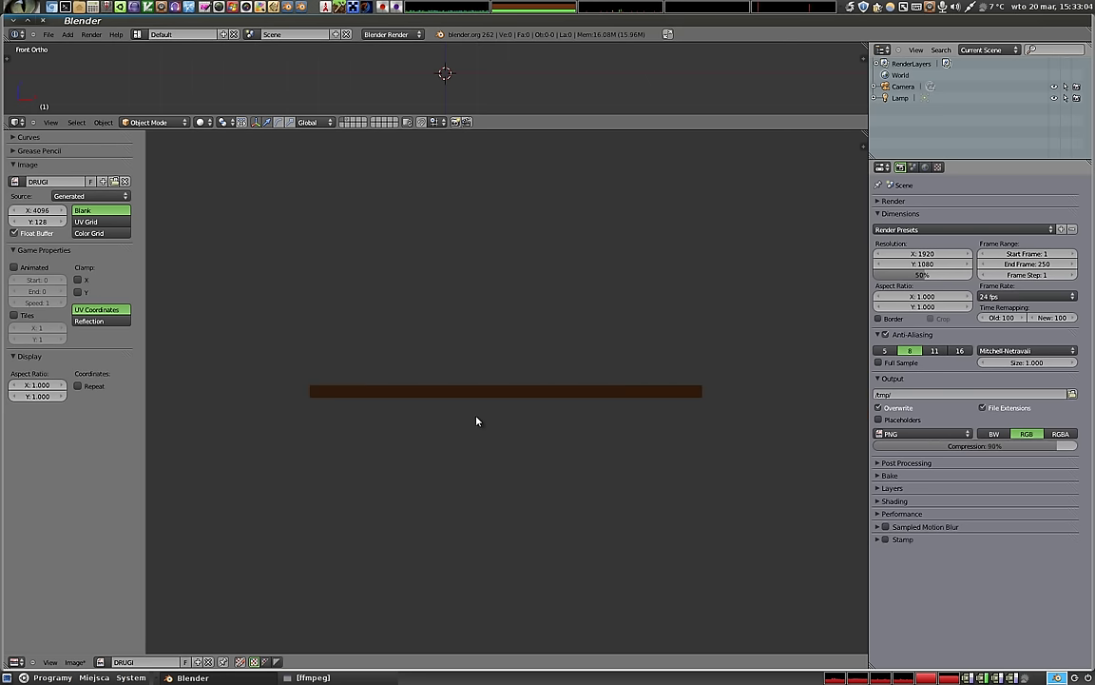
{"action": "scroll", "coordinate": [476, 422], "scroll_direction": "up", "scroll_amount": 2}
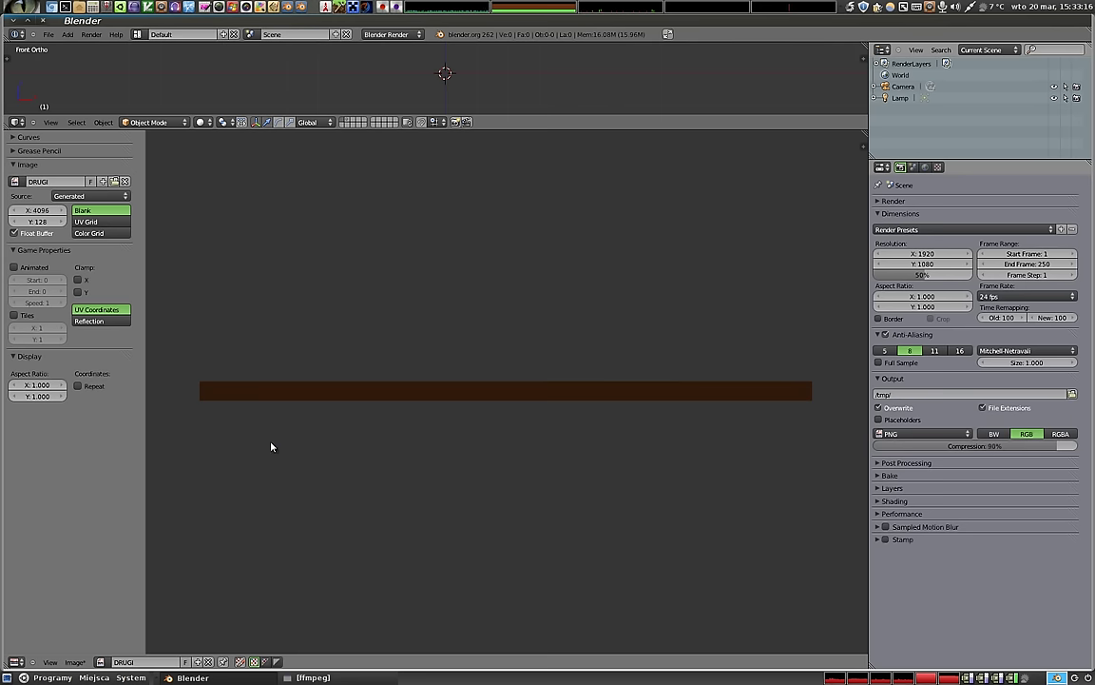
- Switch the editor to obrazek.png and then back to DRUGI
{"action": "left_click", "coordinate": [99, 662]}
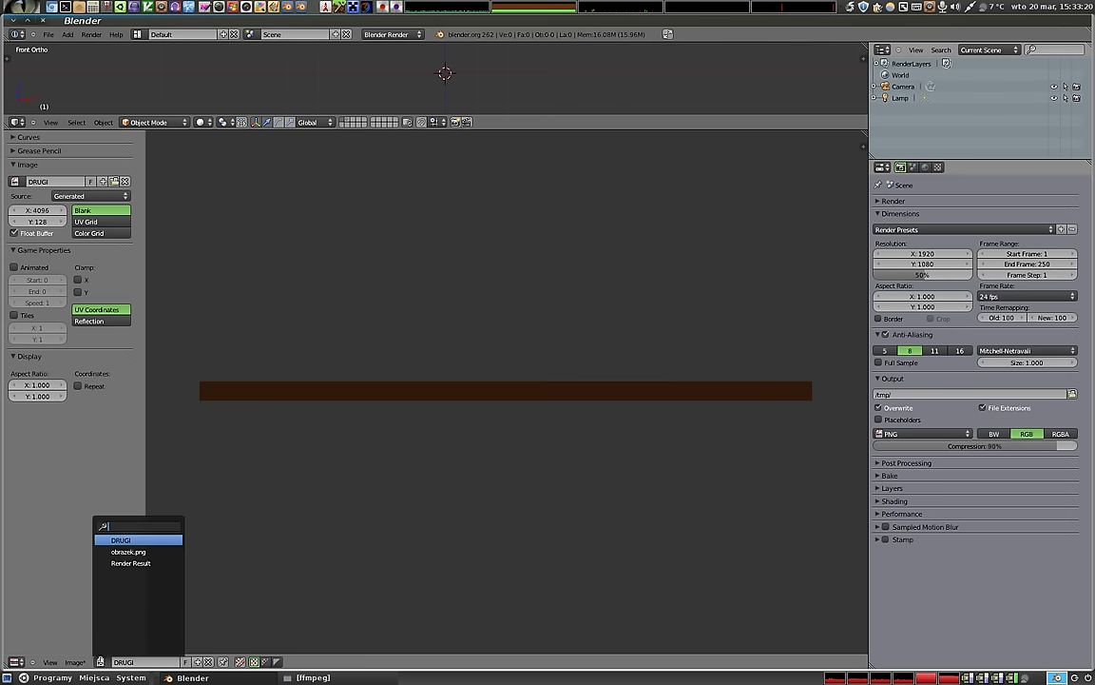
{"action": "left_click", "coordinate": [125, 552]}
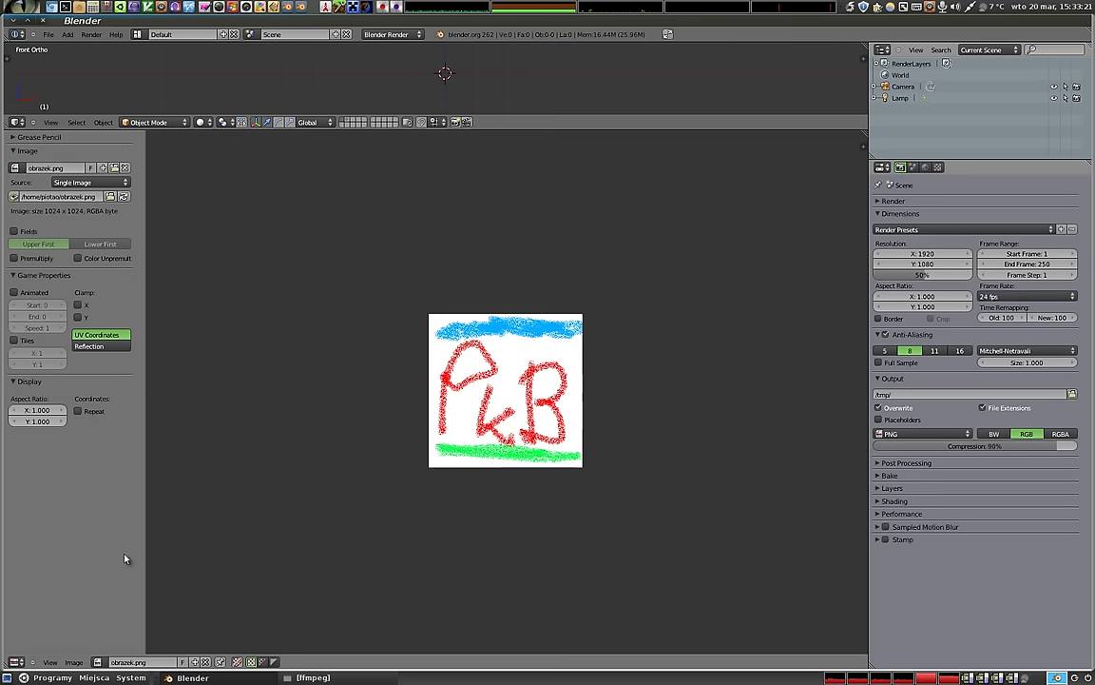
{"action": "left_click", "coordinate": [98, 662]}
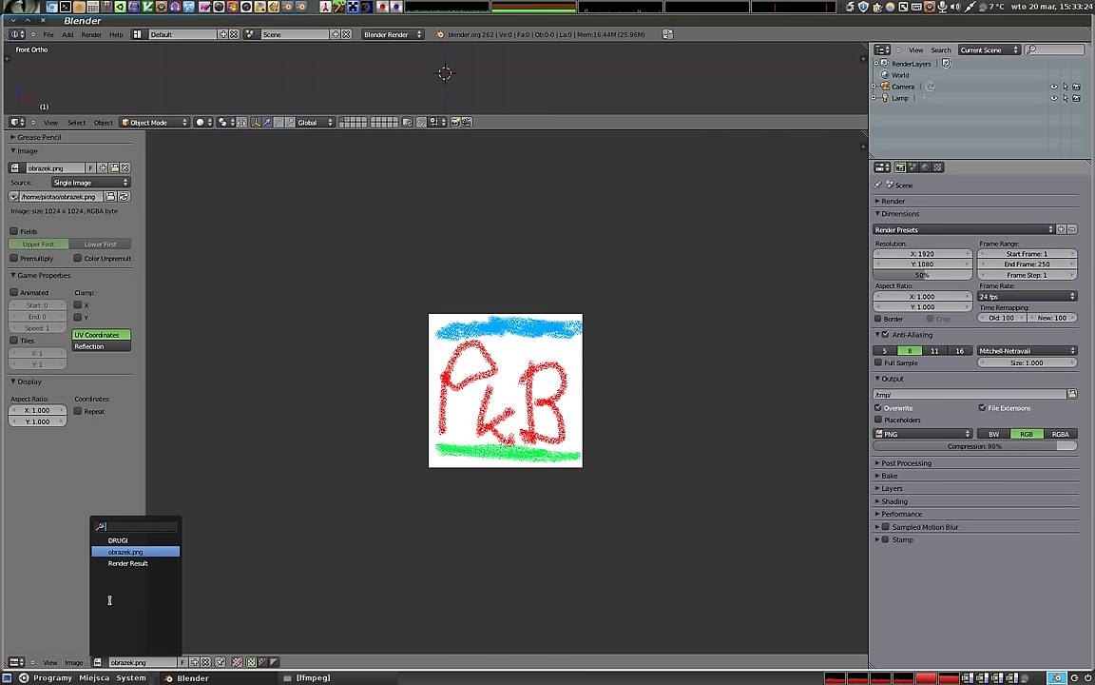
{"action": "left_click", "coordinate": [117, 539]}
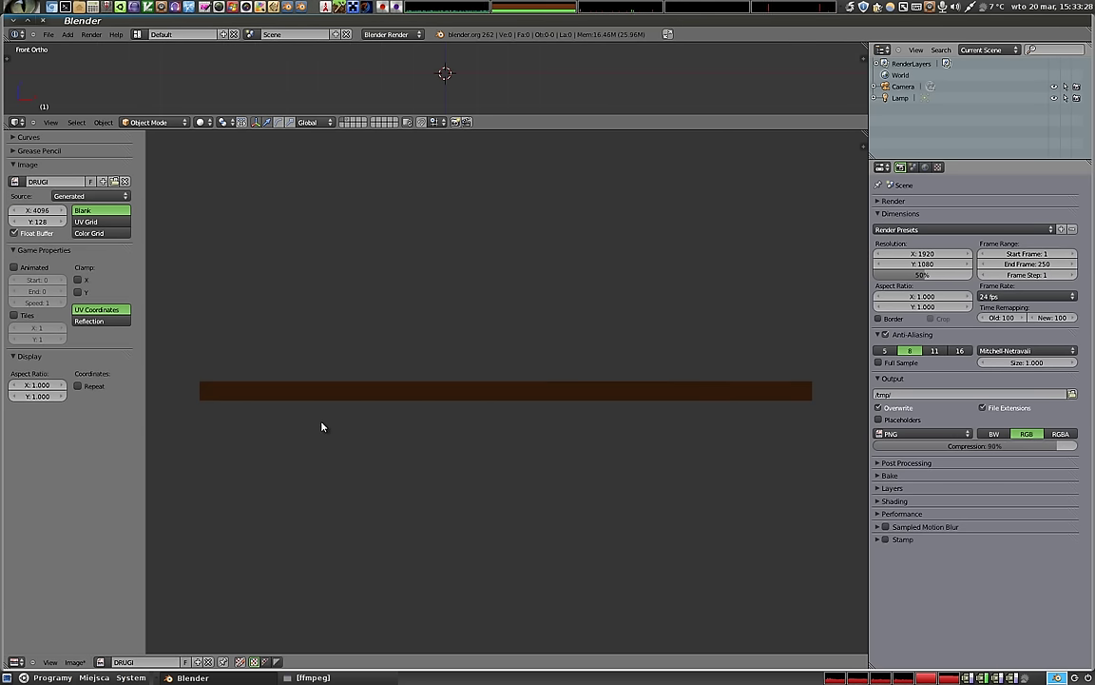
- Save the DRUGI image to disk as drugi.png
{"action": "left_click", "coordinate": [74, 662]}
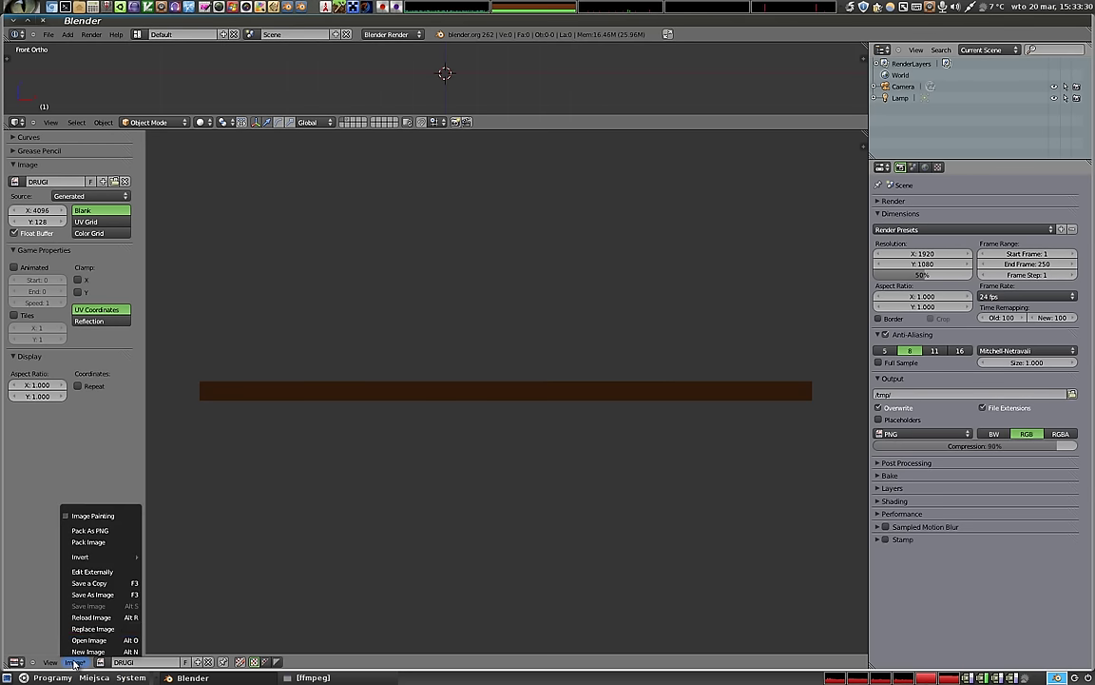
{"action": "left_click", "coordinate": [92, 595]}
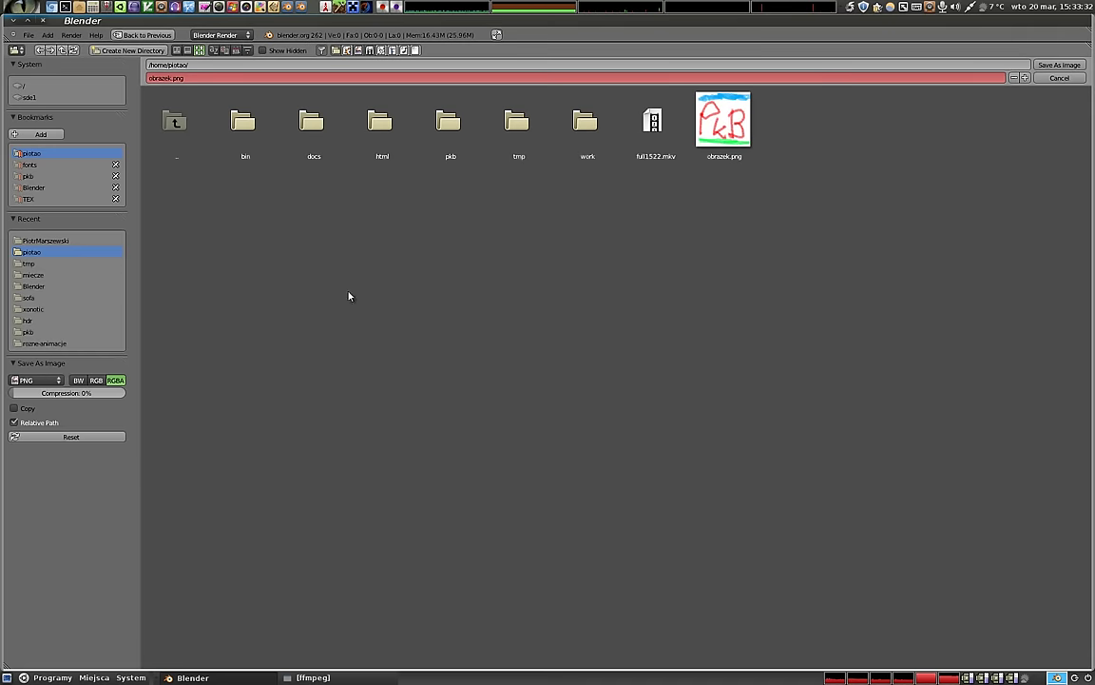
{"action": "left_click", "coordinate": [191, 78]}
{"action": "type", "text": "dru"}
{"action": "type", "text": "g"}
{"action": "key", "text": "Return"}
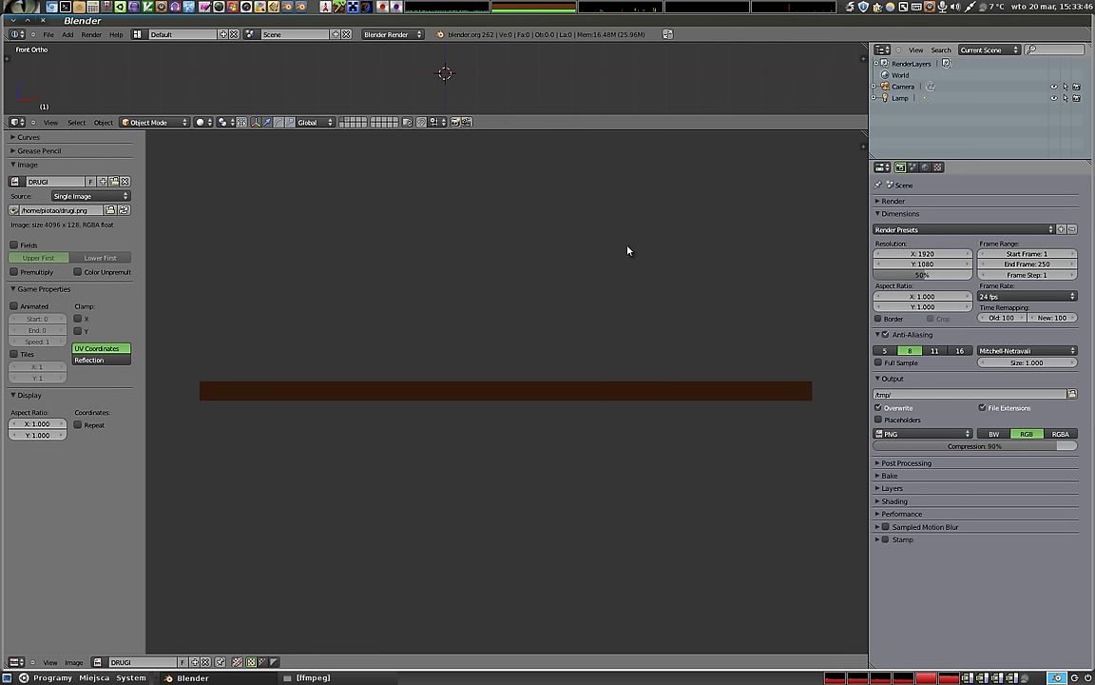
- Save the scene as obrazki.blend in the home folder and quit Blender
{"action": "key", "text": "ctrl+s"}
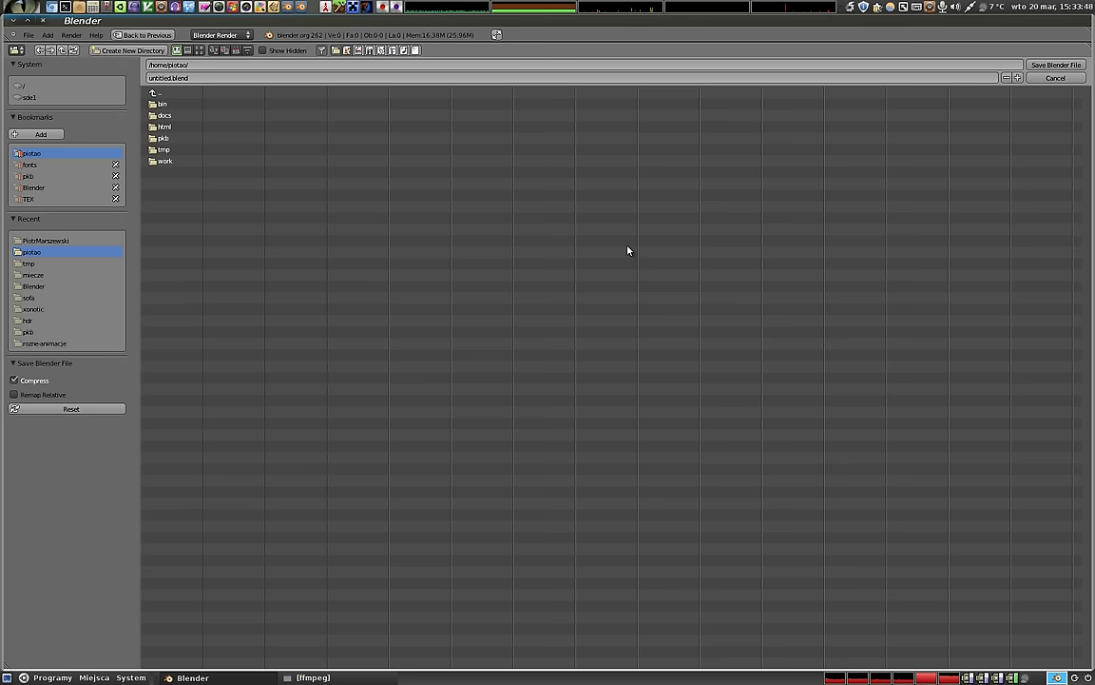
{"action": "left_click", "coordinate": [169, 78]}
{"action": "key", "text": "BackSpace"}
{"action": "key", "text": "Return"}
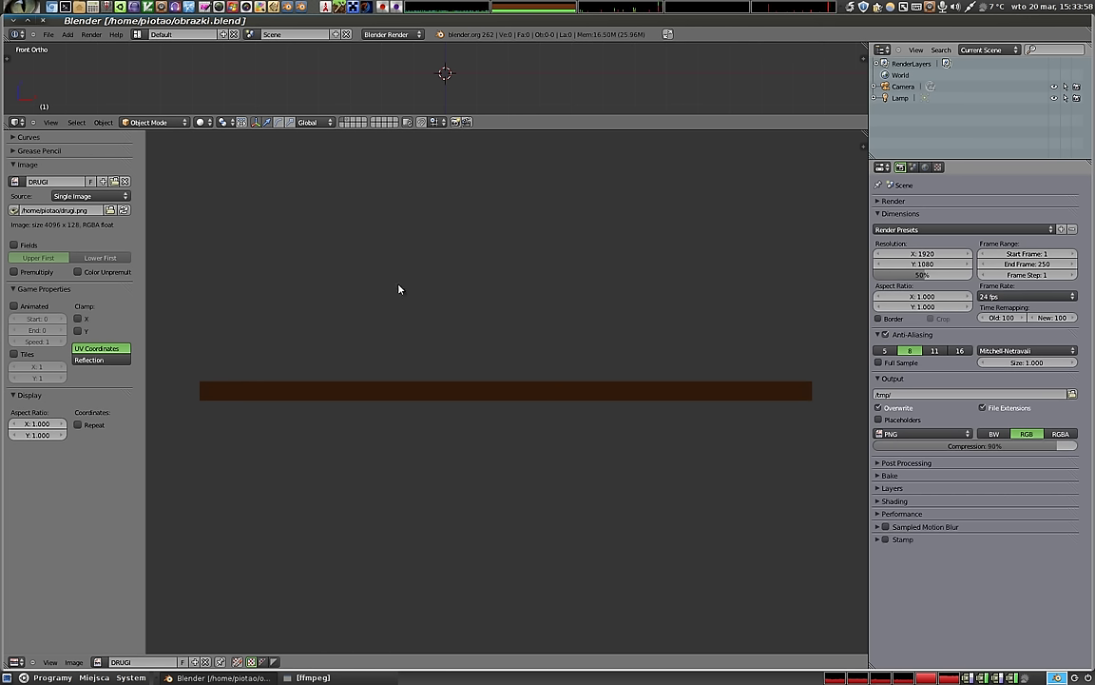
{"action": "key", "text": "ctrl+q"}
{"action": "left_click", "coordinate": [464, 261]}
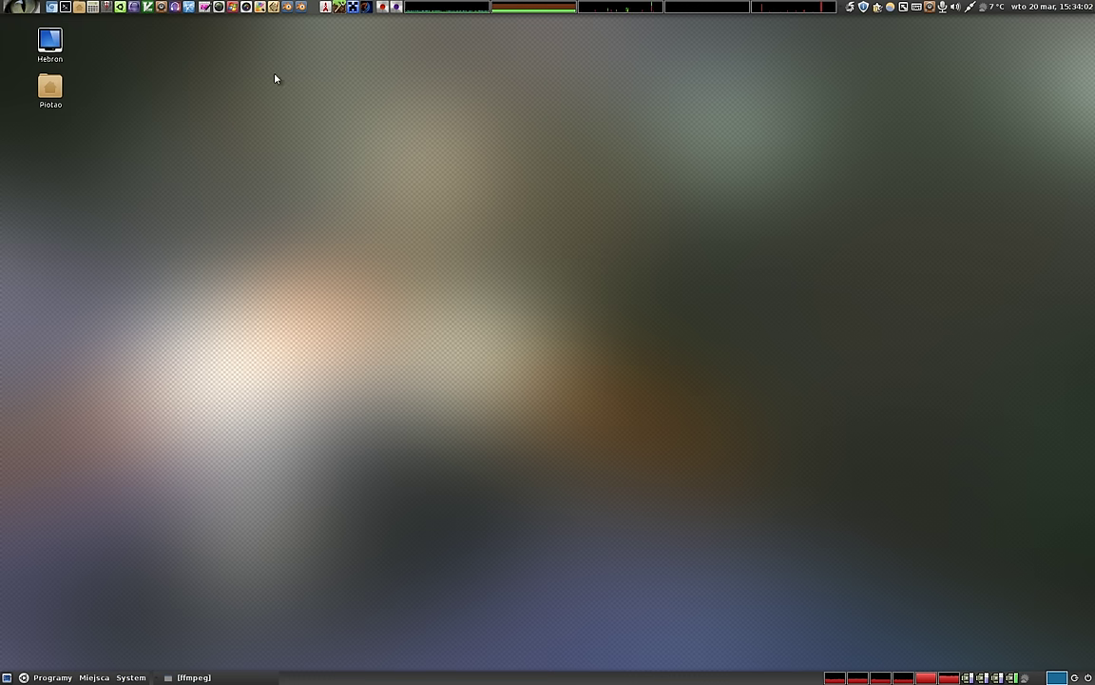
- Relaunch Blender and turn the main viewport into the UV/Image Editor
{"action": "left_click", "coordinate": [260, 8]}
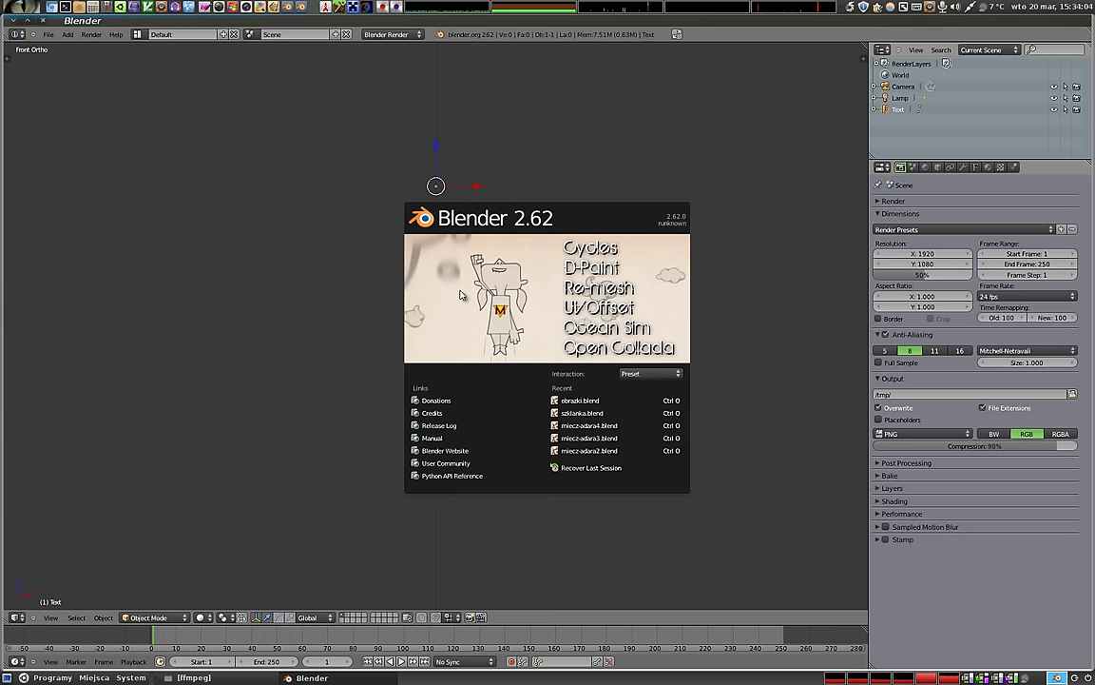
{"action": "left_click", "coordinate": [416, 265]}
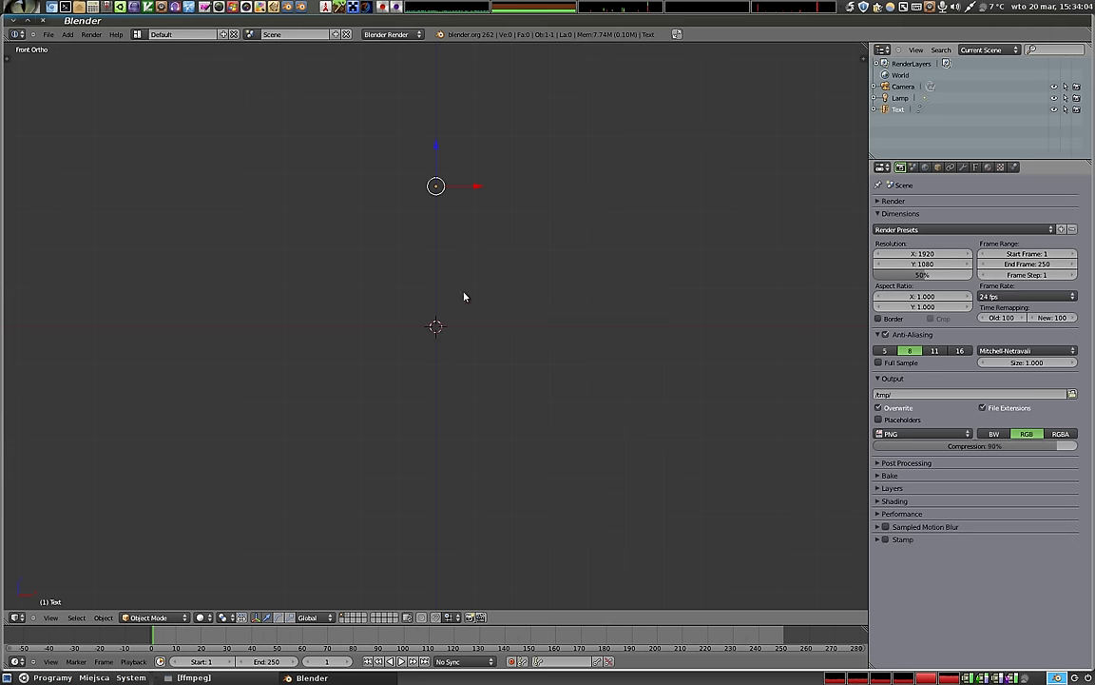
{"action": "left_click", "coordinate": [17, 617]}
{"action": "left_click", "coordinate": [48, 540]}
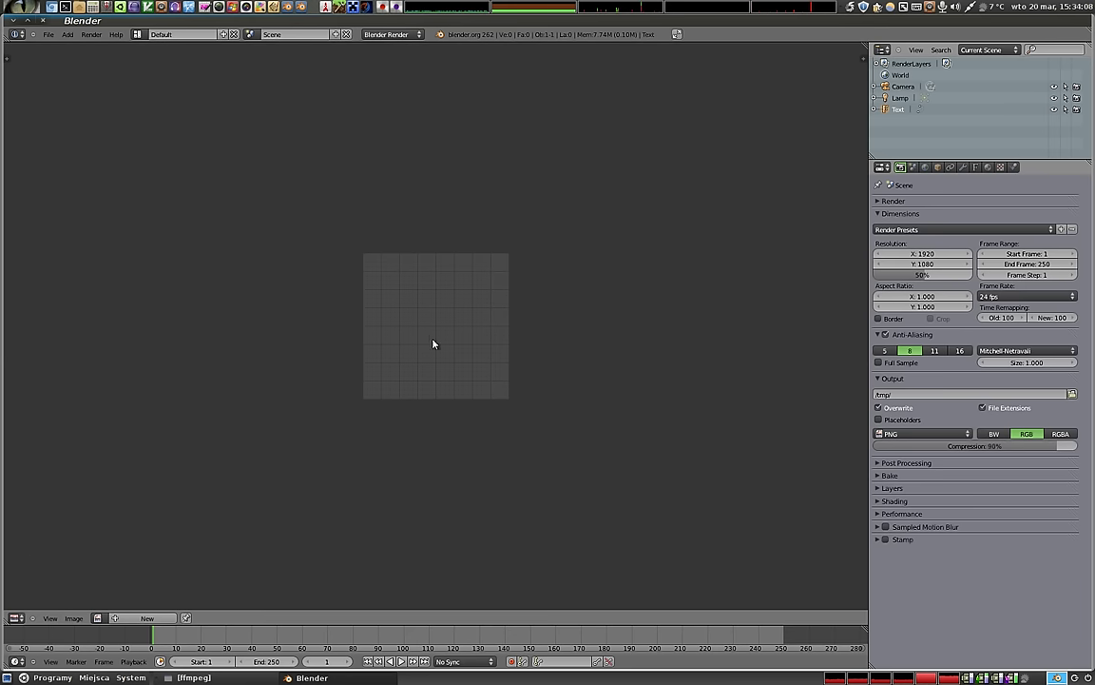
{"action": "scroll", "coordinate": [422, 355], "scroll_direction": "up", "scroll_amount": 2}
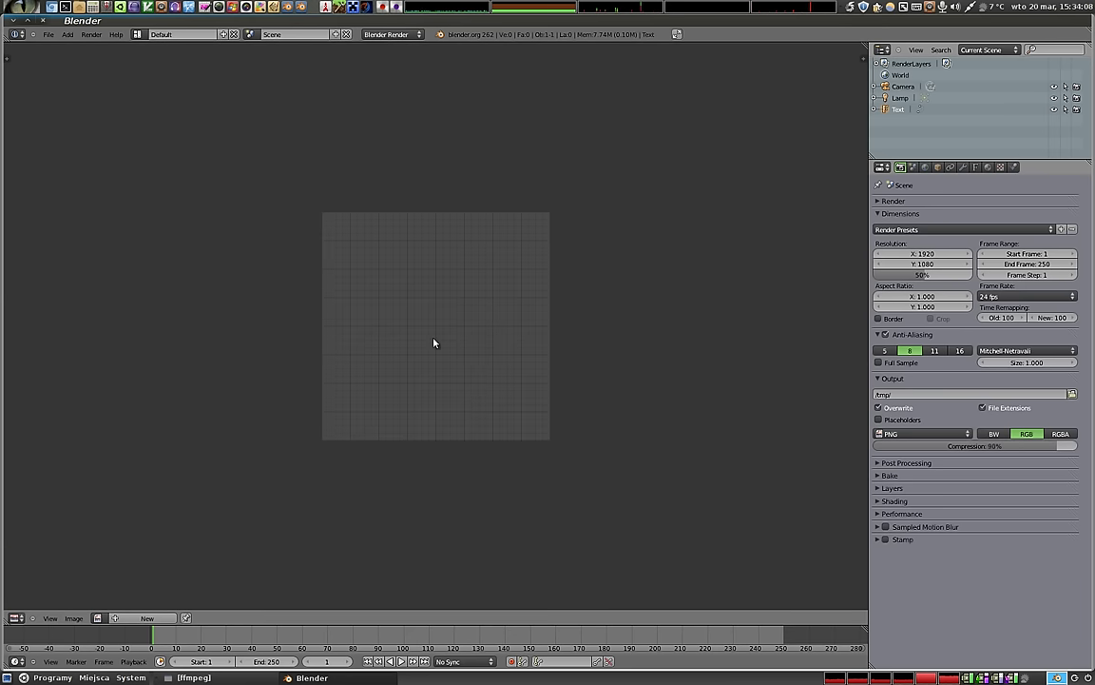
{"action": "left_click", "coordinate": [99, 619]}
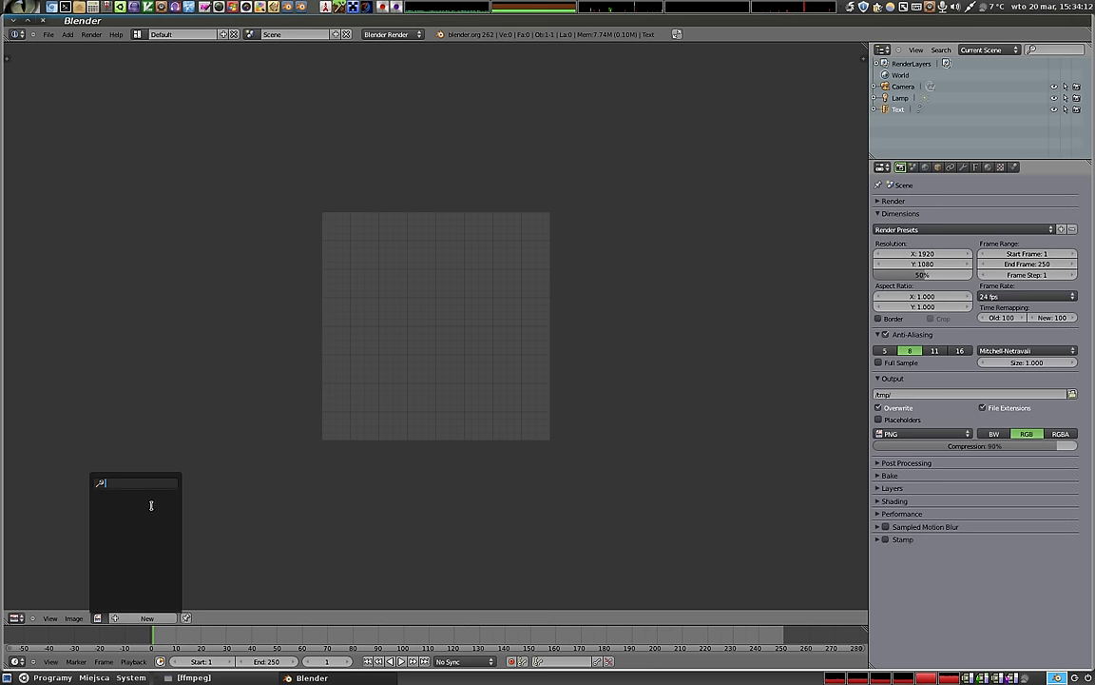
- Open obrazki.blend to confirm the brown 4096x128 image loads
{"action": "left_click", "coordinate": [48, 35]}
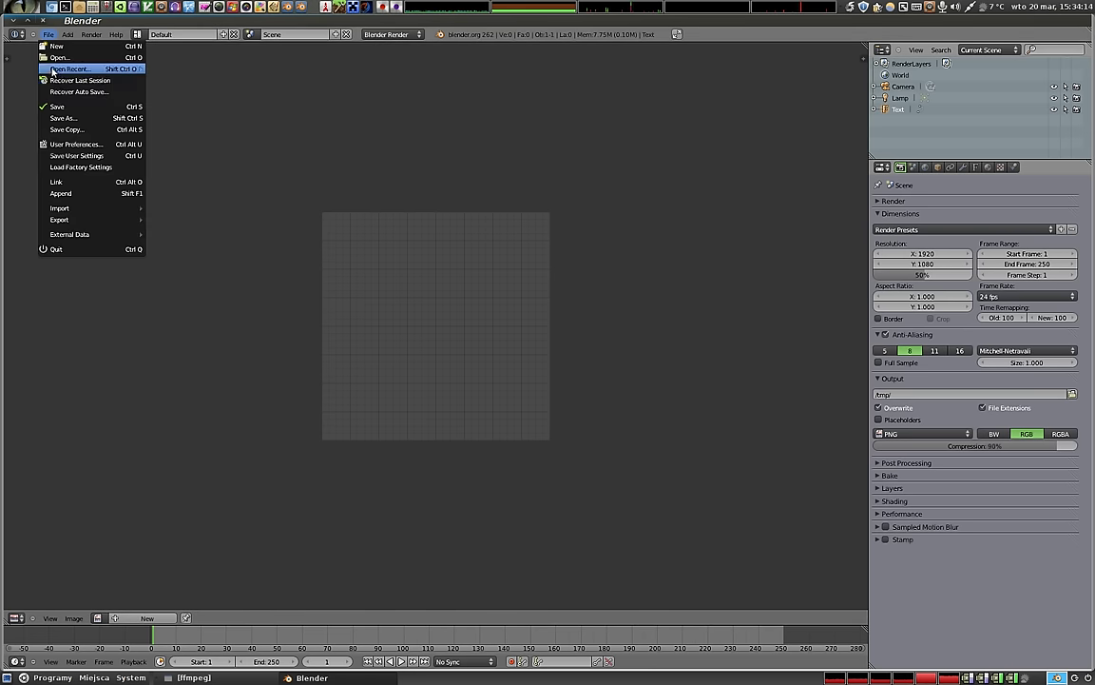
{"action": "left_click", "coordinate": [59, 57]}
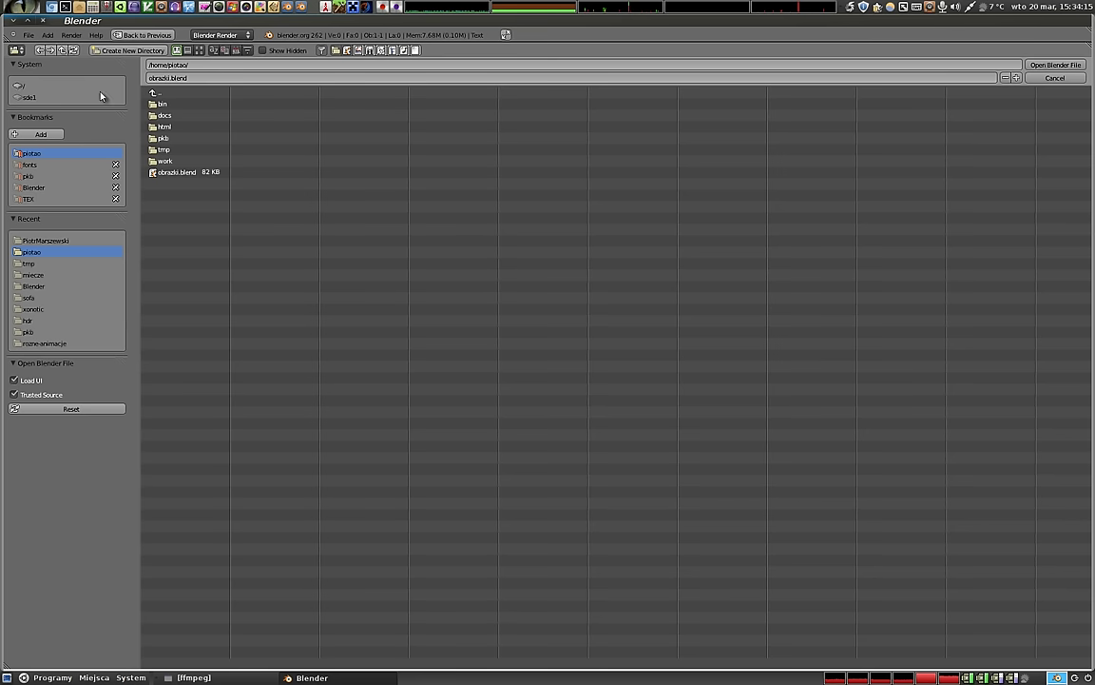
{"action": "left_click", "coordinate": [180, 173]}
{"action": "left_click", "coordinate": [1042, 64]}
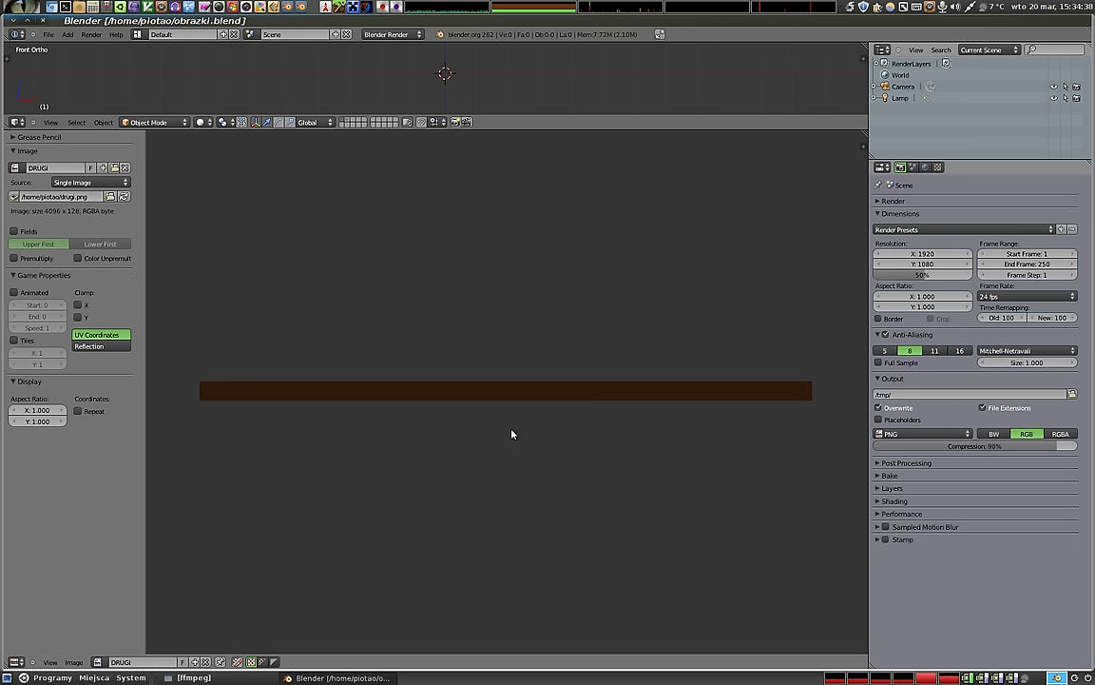
- Quit Blender and list the home folder in a new terminal with l
{"action": "key", "text": "ctrl+q"}
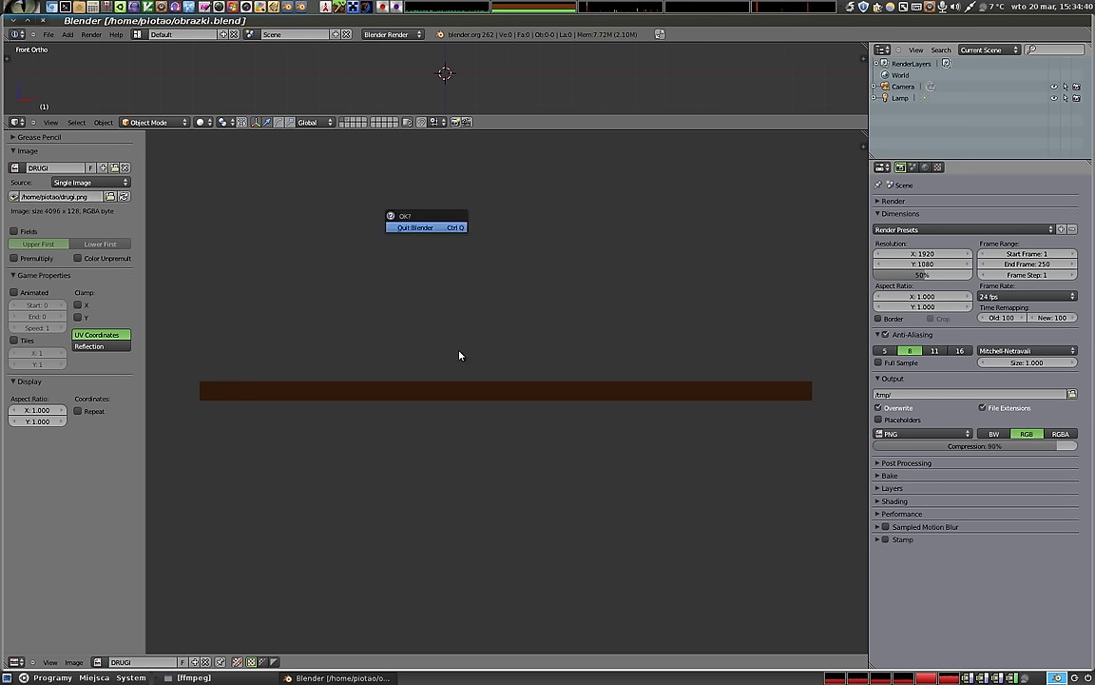
{"action": "key", "text": "Return"}
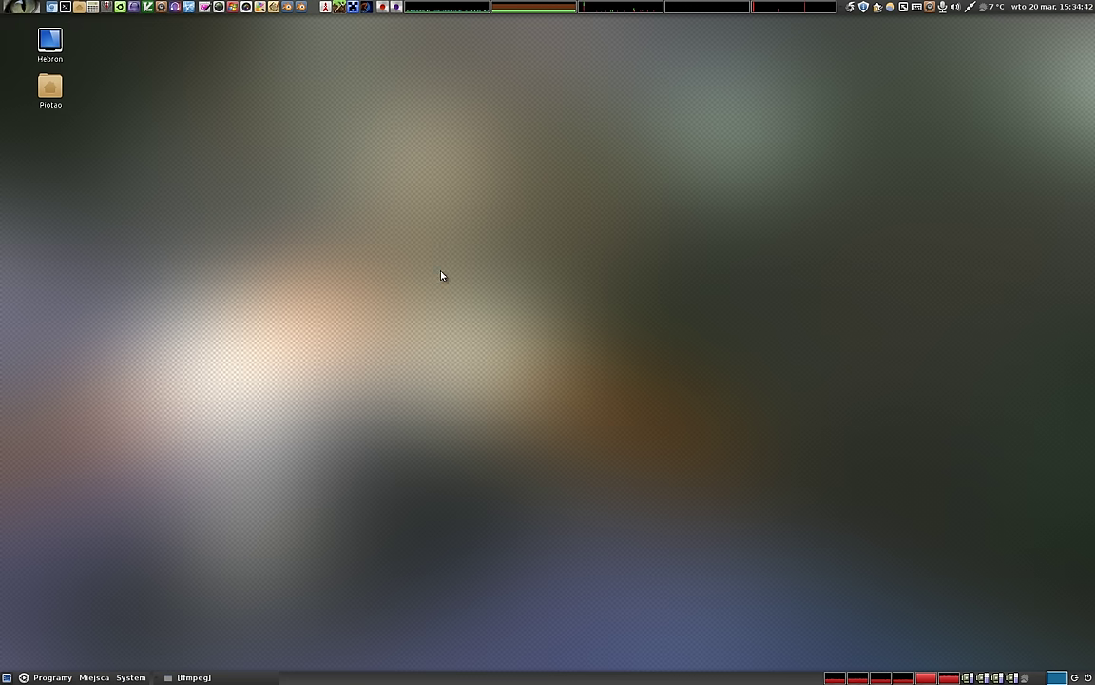
{"action": "key", "text": "ctrl+alt+t"}
{"action": "middle_click_drag", "start_coordinate": [479, 286], "coordinate": [682, 452], "text": "alt"}
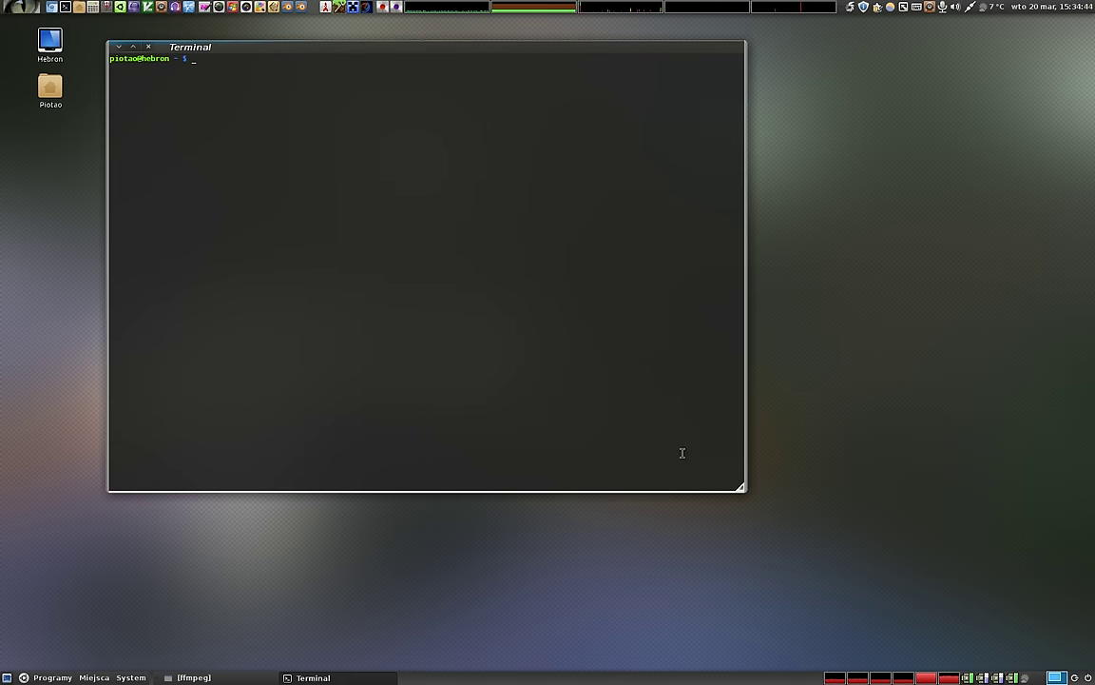
{"action": "type", "text": "l"}
{"action": "key", "text": "Return"}
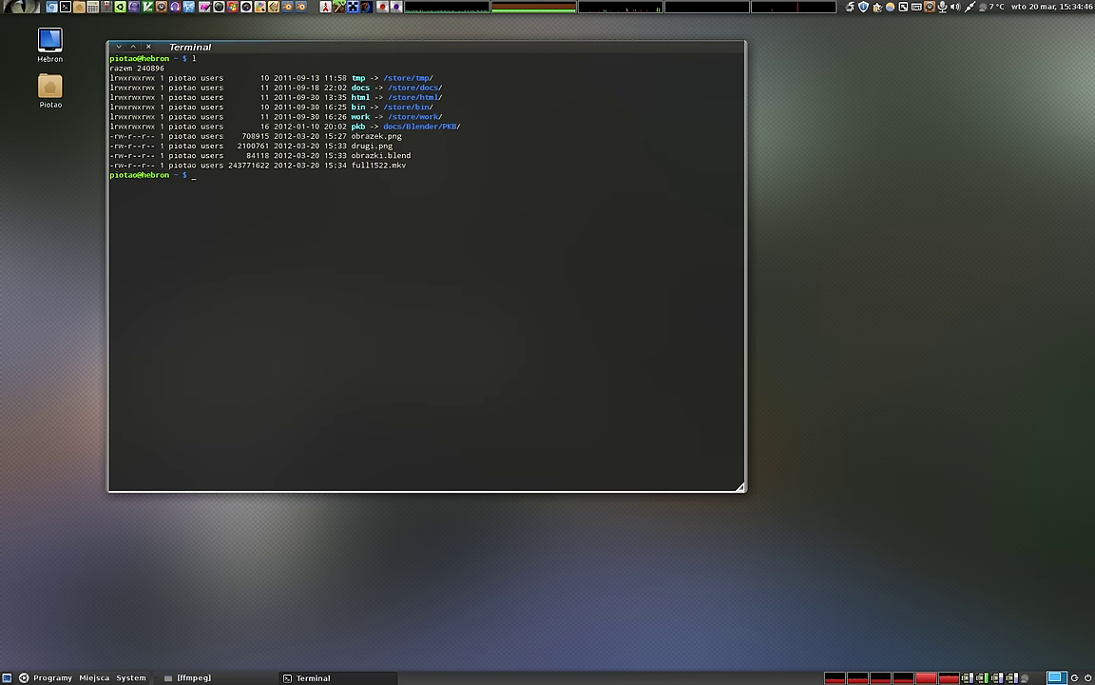
- Create folder a and move drugi.png and obrazek.png into it
{"action": "type", "text": "mkdir a"}
{"action": "key", "text": "Return"}
{"action": "key", "text": "ctrl+plus"}
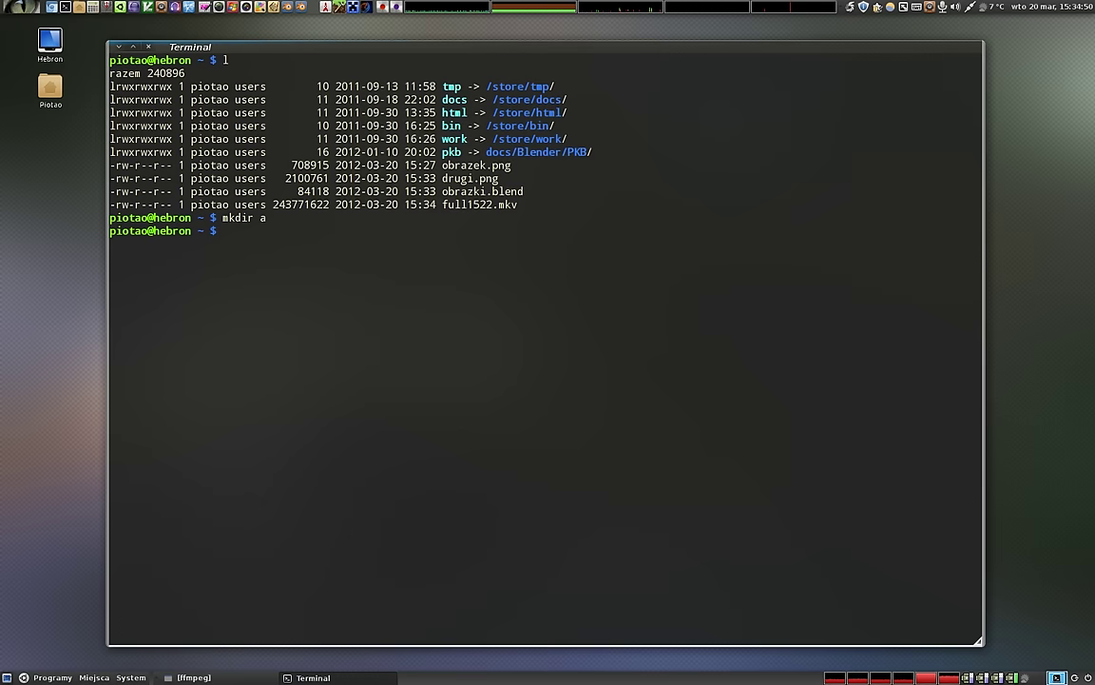
{"action": "type", "text": "mv"}
{"action": "key", "text": "Tab"}
{"action": "type", "text": "obraze"}
{"action": "key", "text": "Tab"}
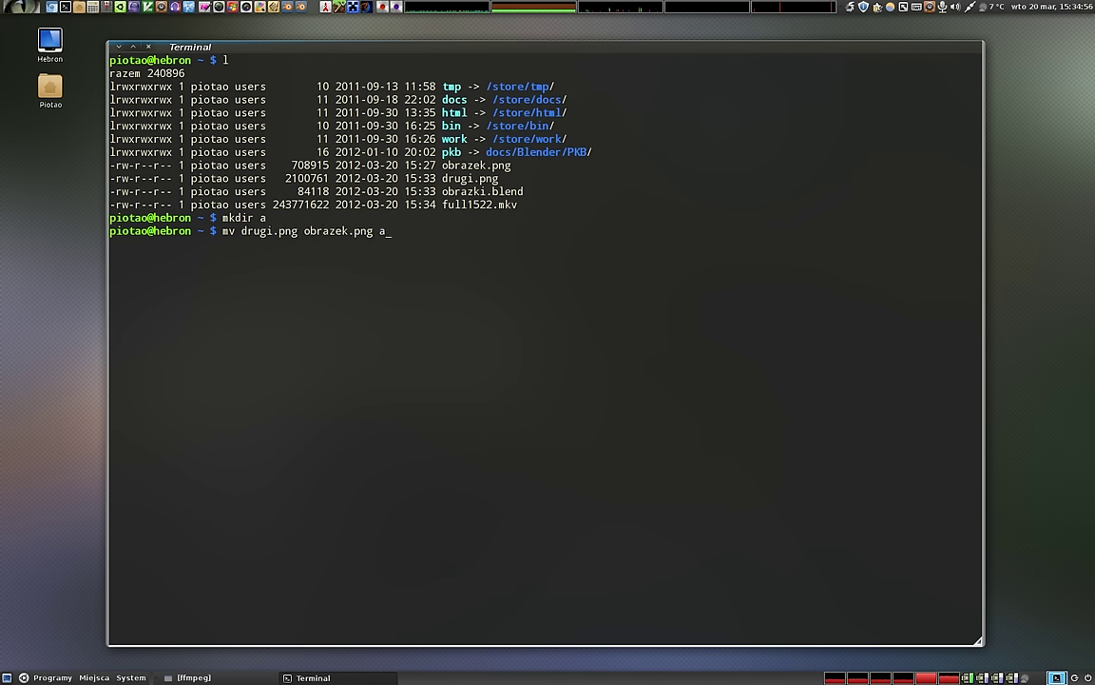
{"action": "type", "text": "a"}
{"action": "key", "text": "Return"}
- List the home folder to check the move, then close the terminal
{"action": "type", "text": "l"}
{"action": "key", "text": "Return"}
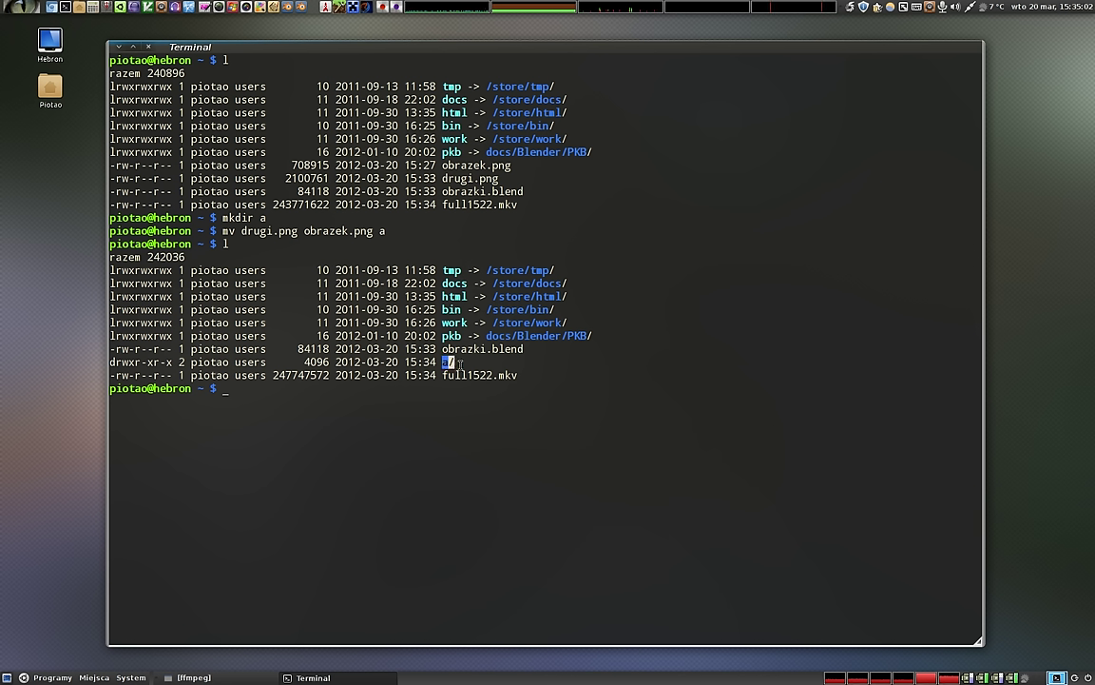
{"action": "left_click_drag", "start_coordinate": [445, 349], "coordinate": [524, 349]}
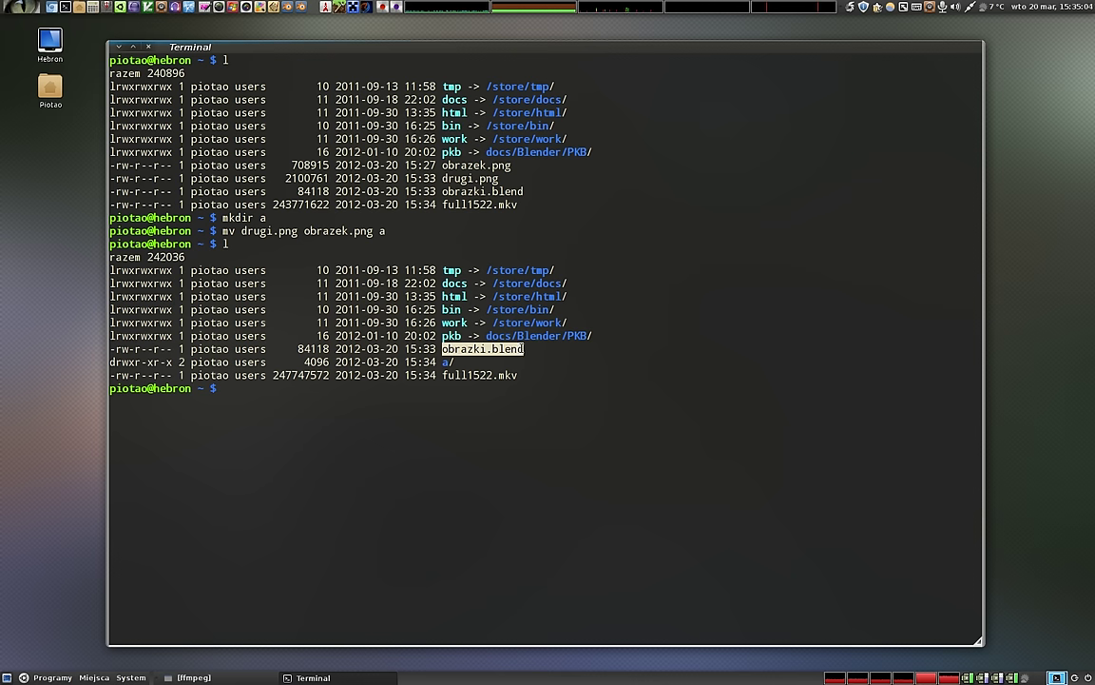
{"action": "left_click", "coordinate": [524, 349]}
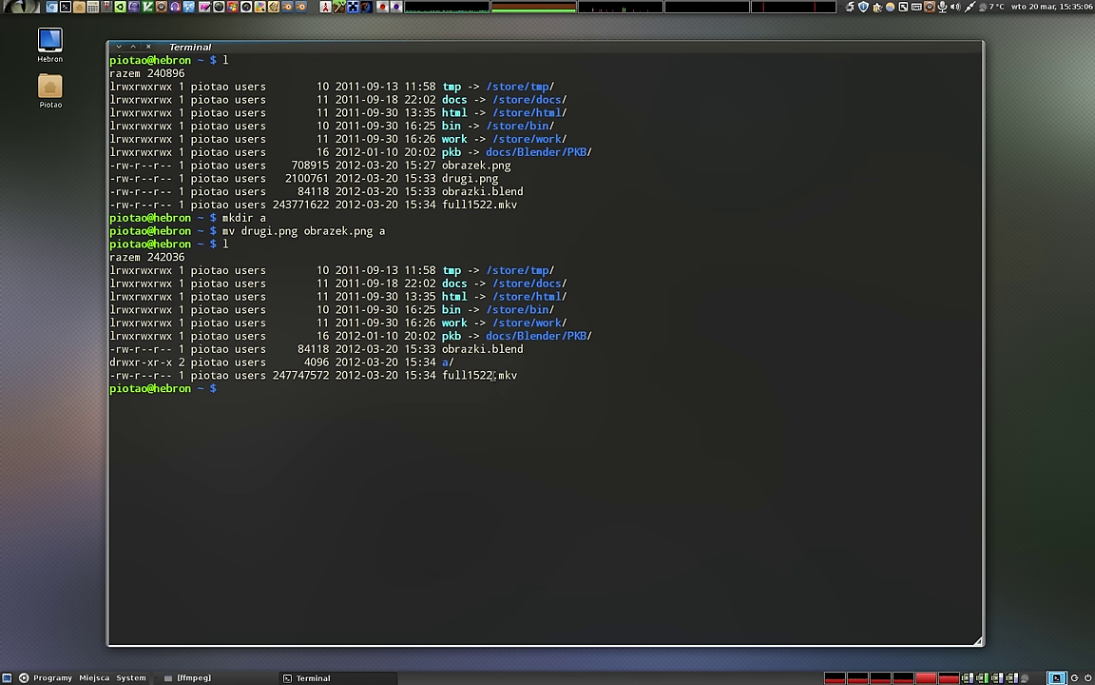
{"action": "key", "text": "ctrl+d"}
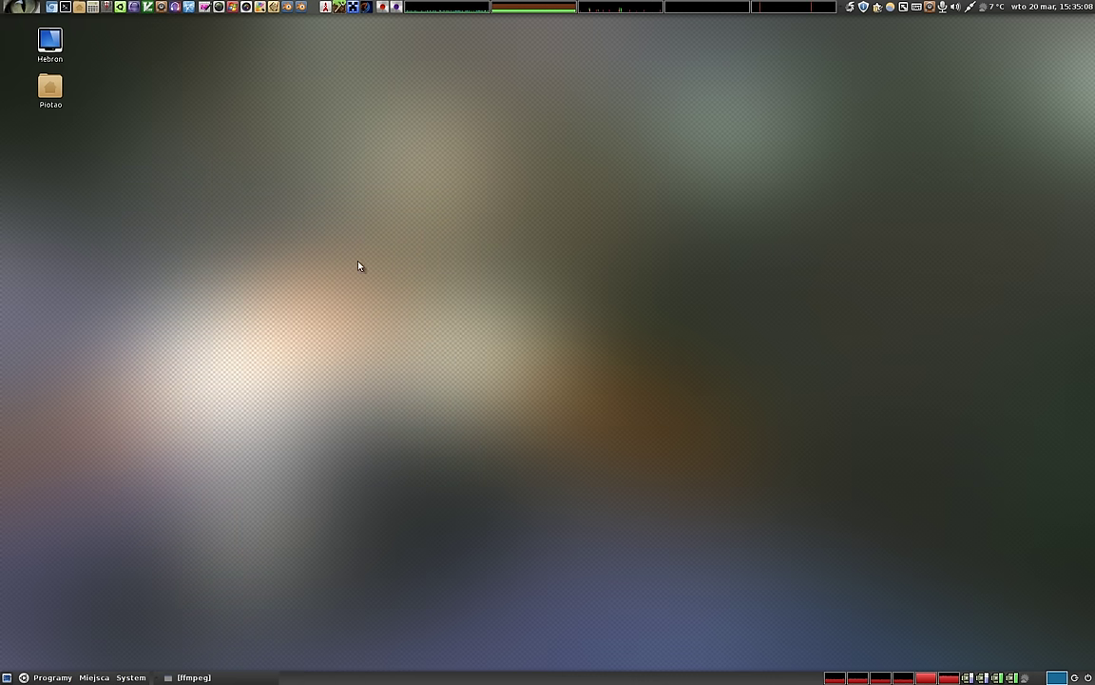
- Relaunch Blender and reopen obrazki.blend from Recent files, where DRUGI fails to load
{"action": "left_click", "coordinate": [259, 6]}
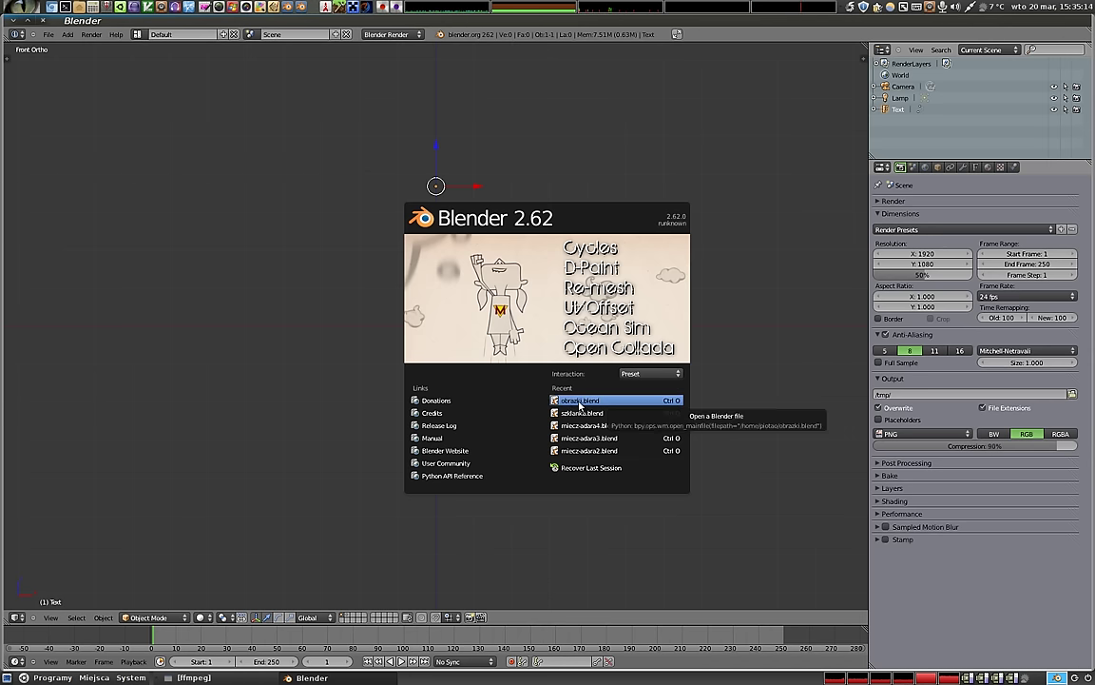
{"action": "left_click", "coordinate": [584, 400]}
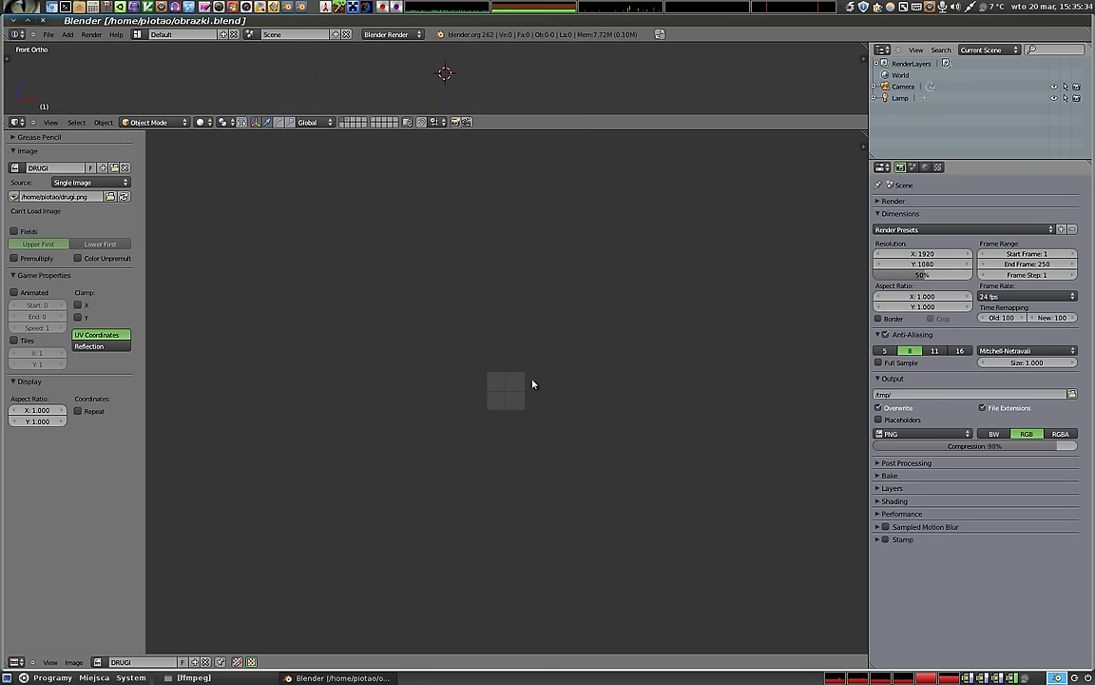
{"action": "scroll", "coordinate": [511, 399], "scroll_direction": "up", "scroll_amount": 4}
{"action": "scroll", "coordinate": [512, 398], "scroll_direction": "up", "scroll_amount": 3}
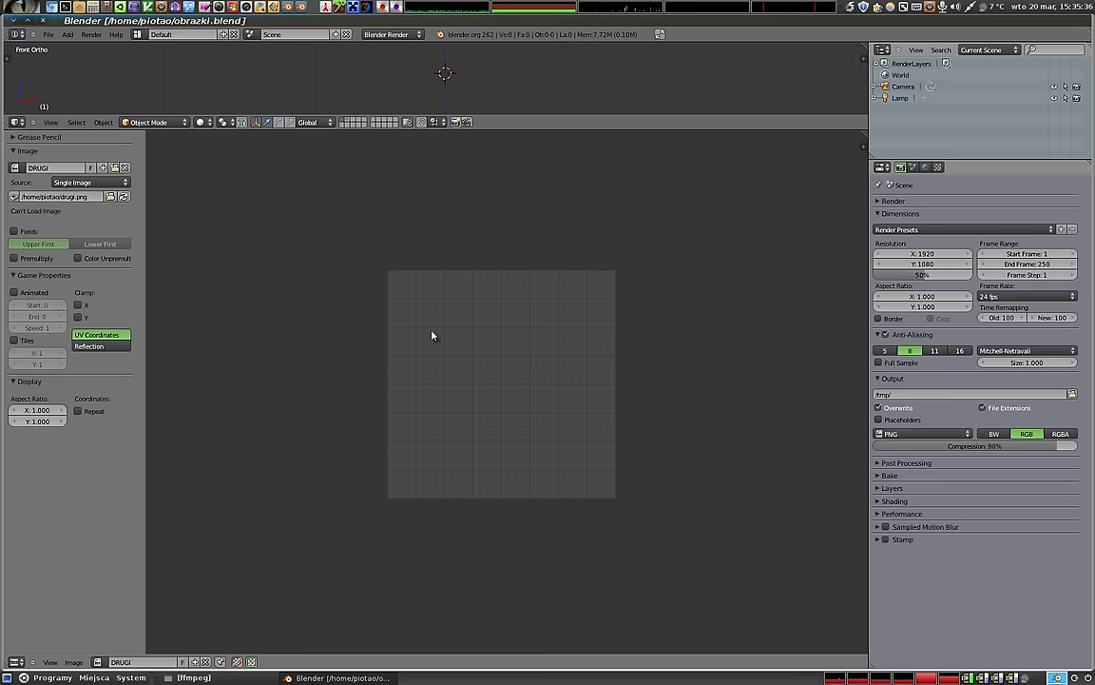
{"action": "scroll", "coordinate": [485, 395], "scroll_direction": "down", "scroll_amount": 4}
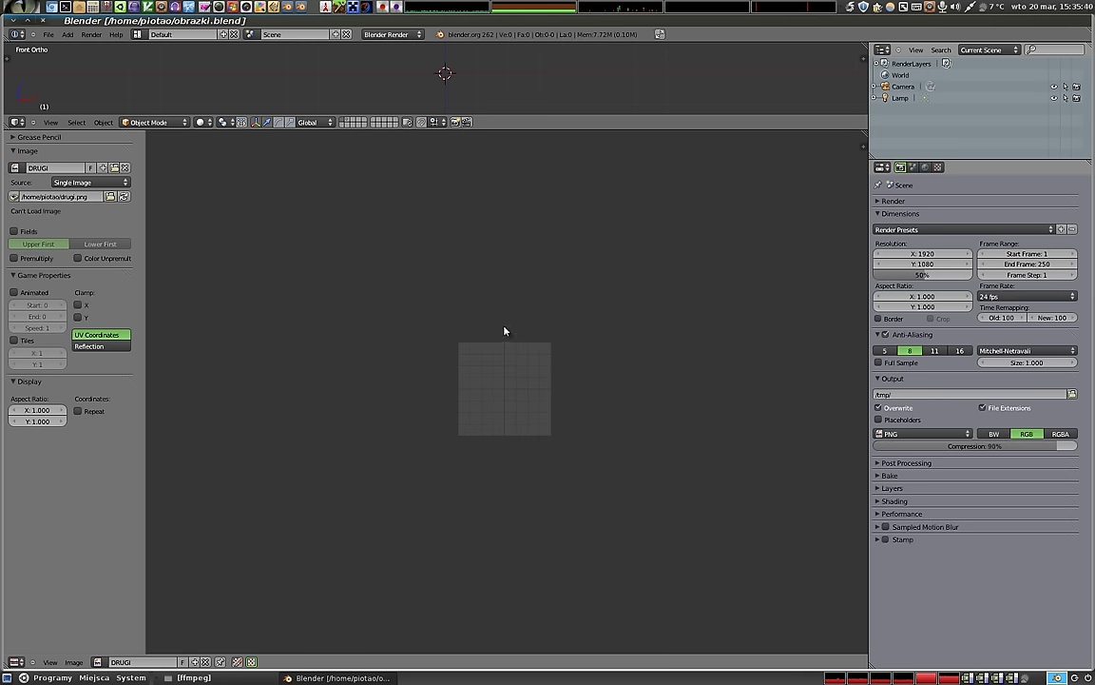
{"action": "left_click", "coordinate": [47, 35]}
{"action": "mouse_move", "coordinate": [71, 234]}
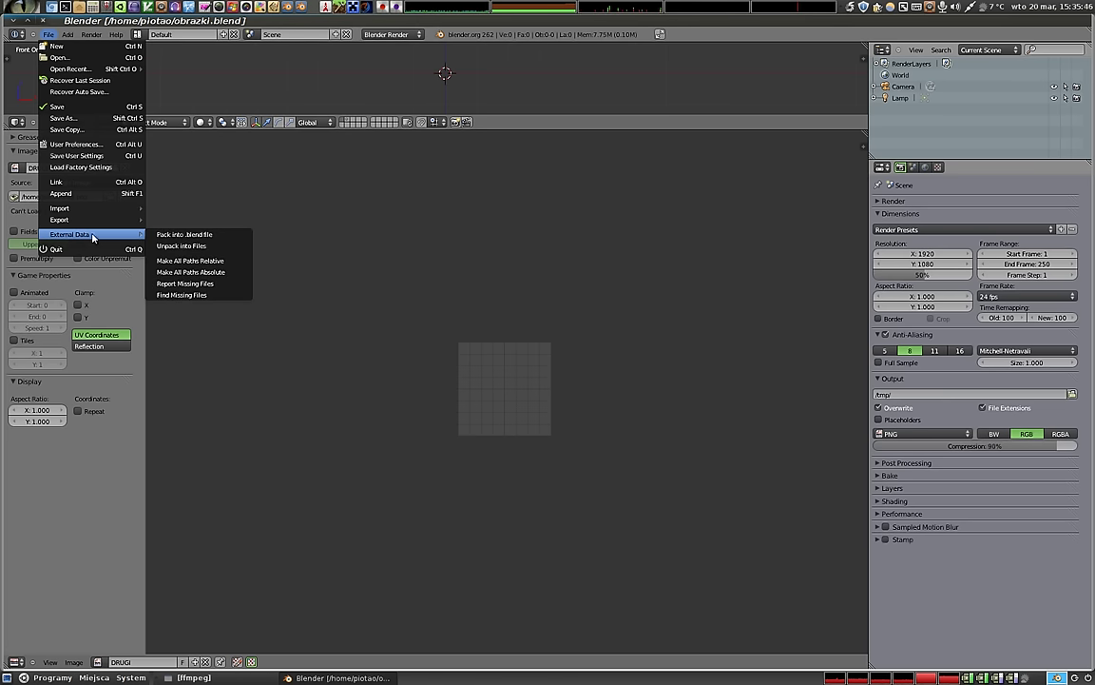
{"action": "left_click", "coordinate": [230, 236]}
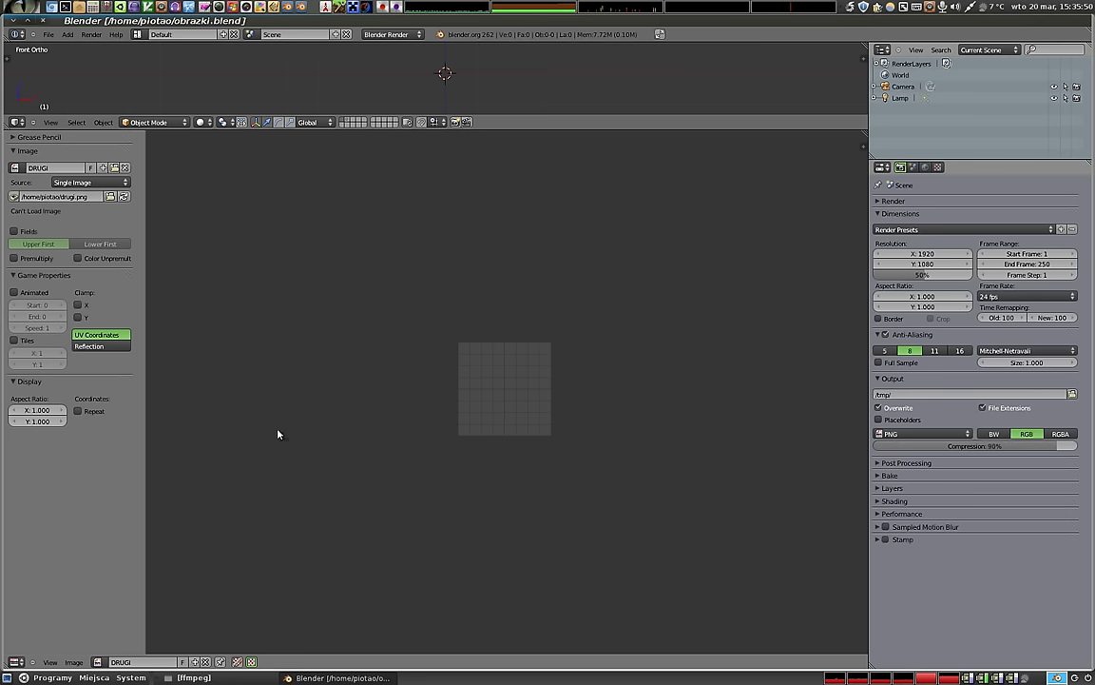
{"action": "left_click", "coordinate": [97, 662]}
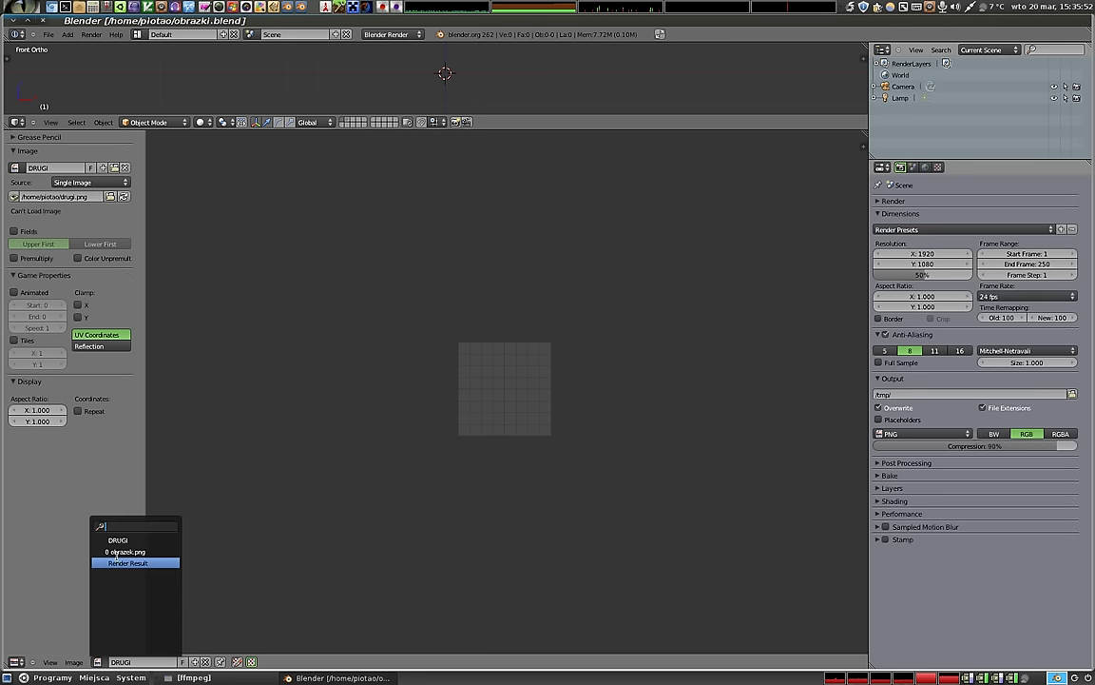
{"action": "left_click", "coordinate": [119, 552]}
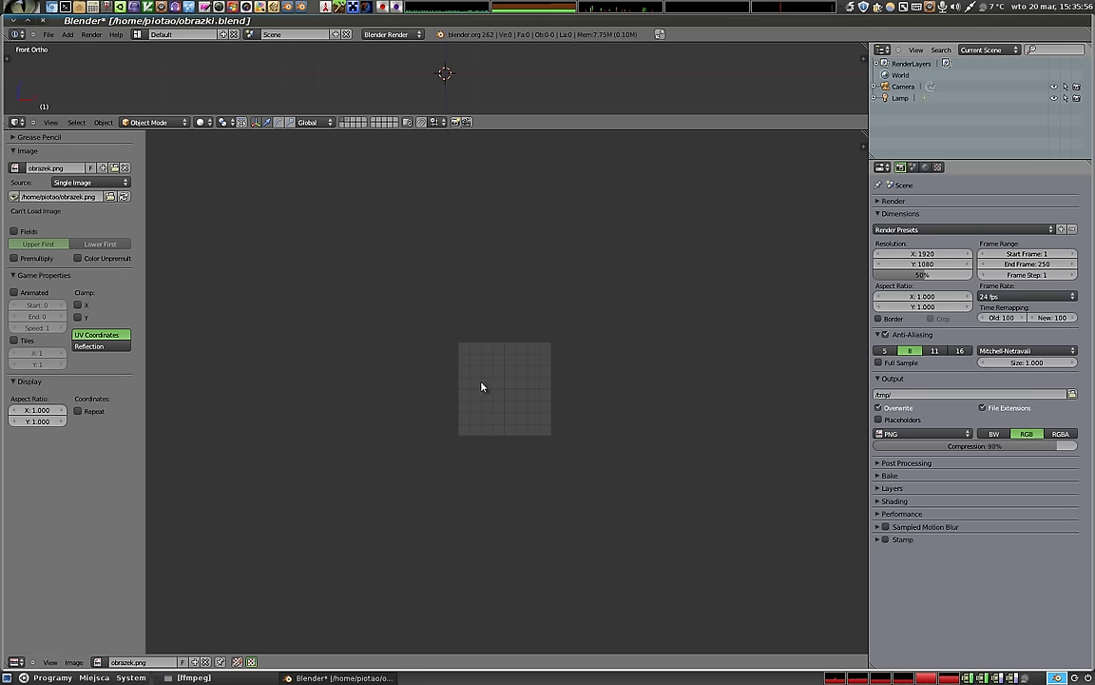
{"action": "left_click", "coordinate": [48, 35]}
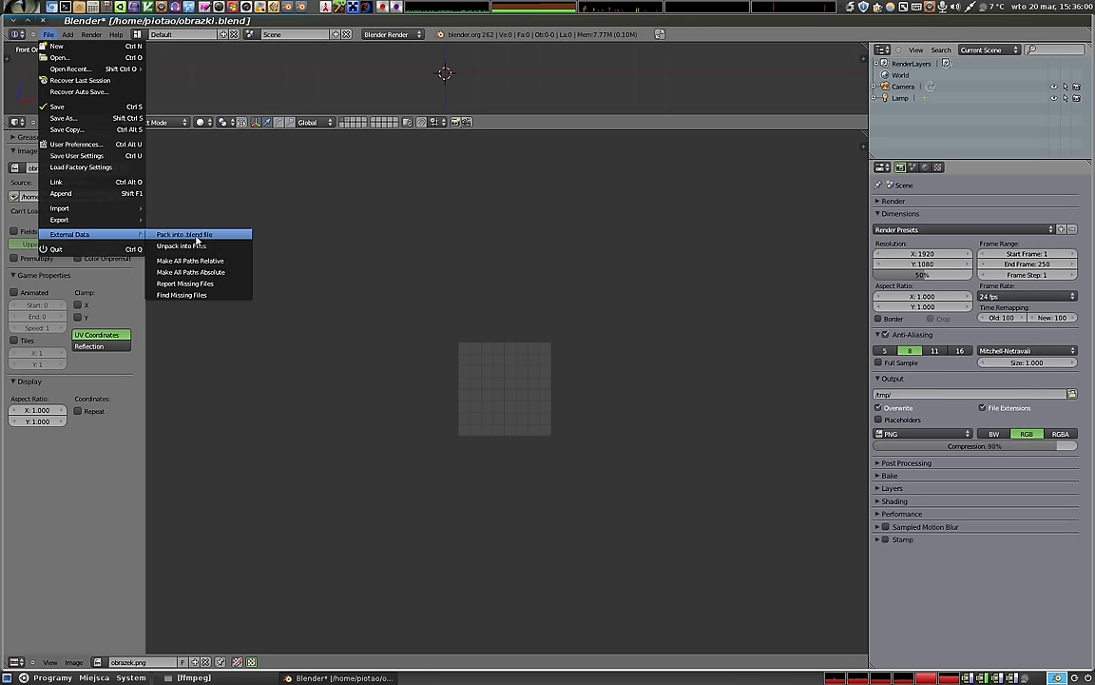
{"action": "left_click", "coordinate": [197, 236]}
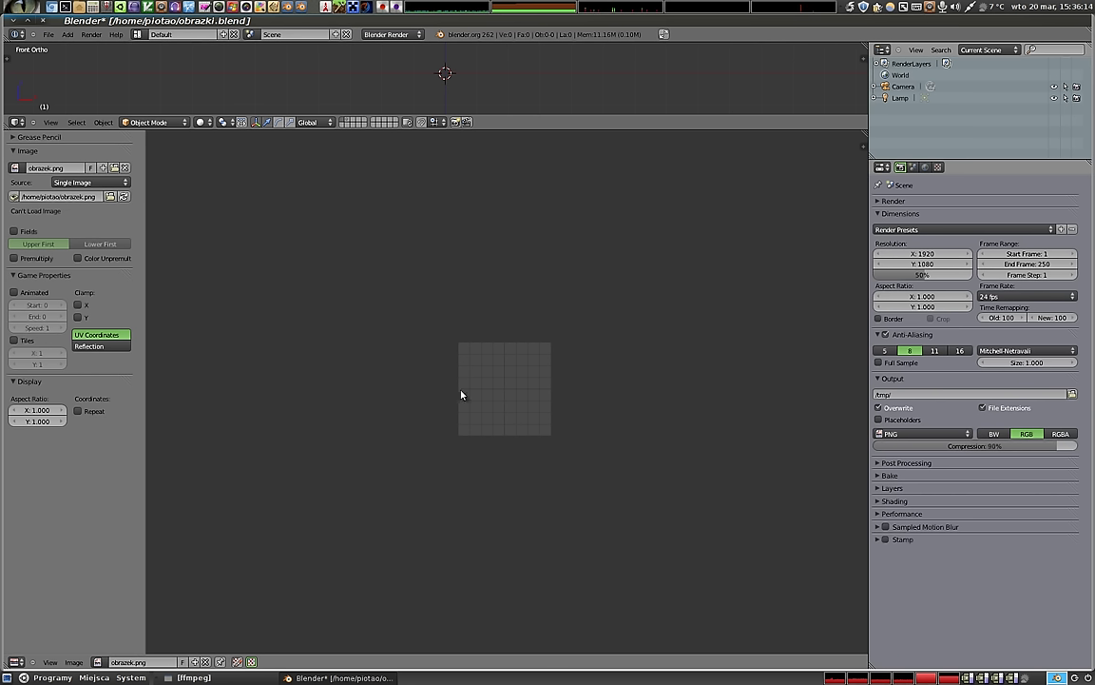
- Relink the missing obrazek.png image to a/drugi.png
{"action": "left_click", "coordinate": [110, 196]}
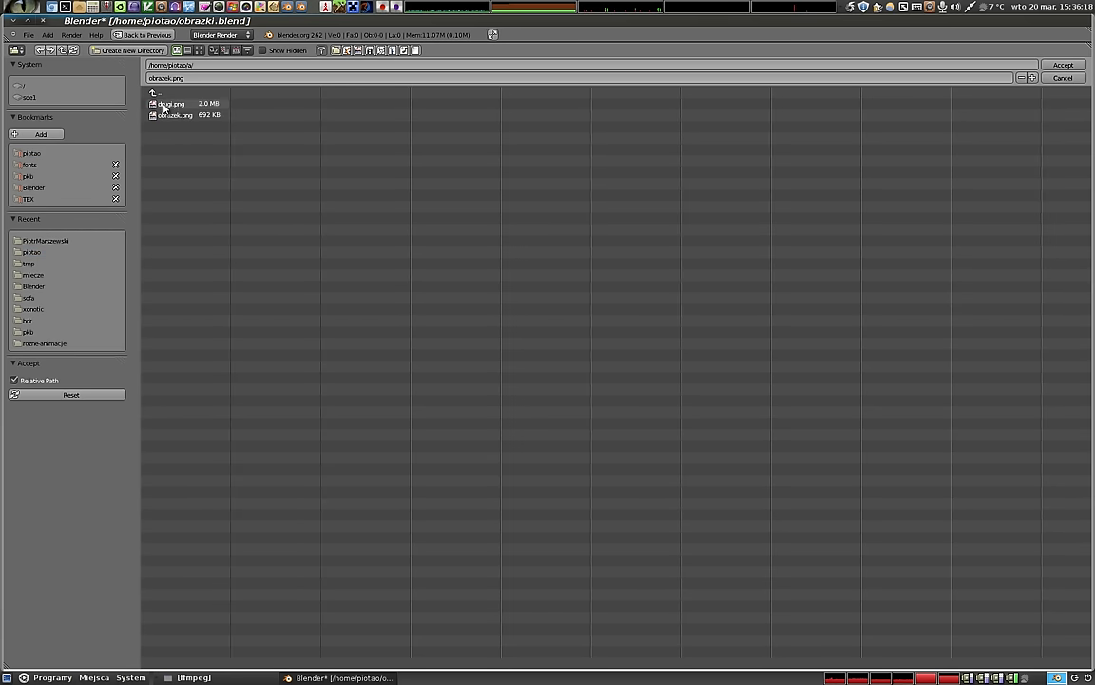
{"action": "left_click", "coordinate": [169, 103]}
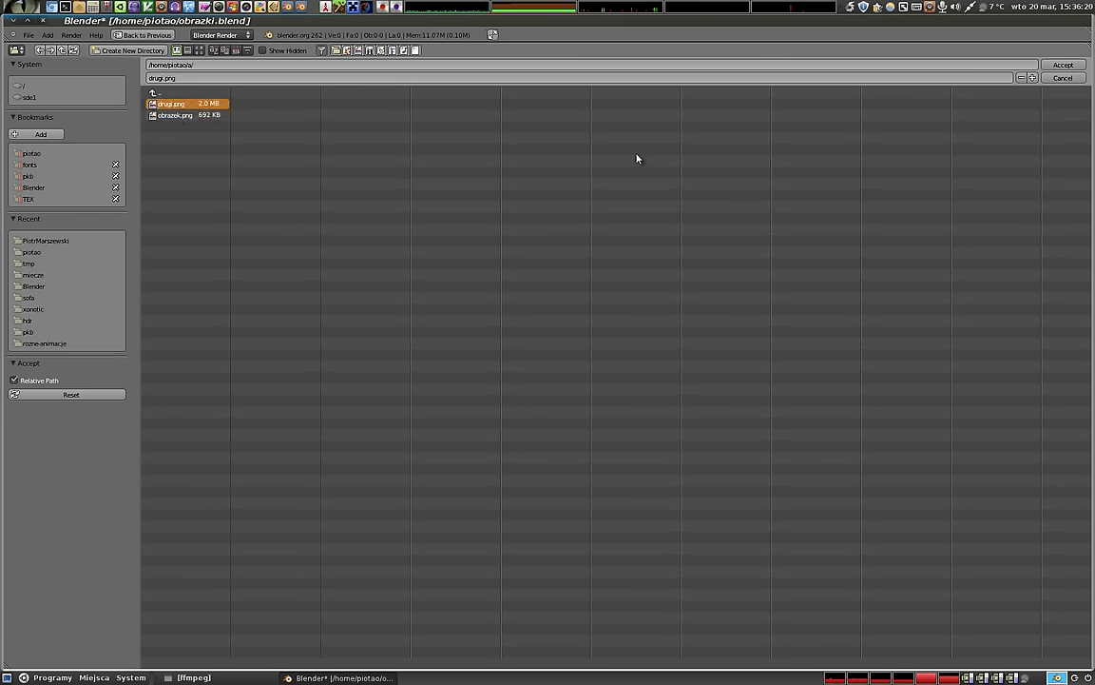
{"action": "left_click", "coordinate": [1063, 65]}
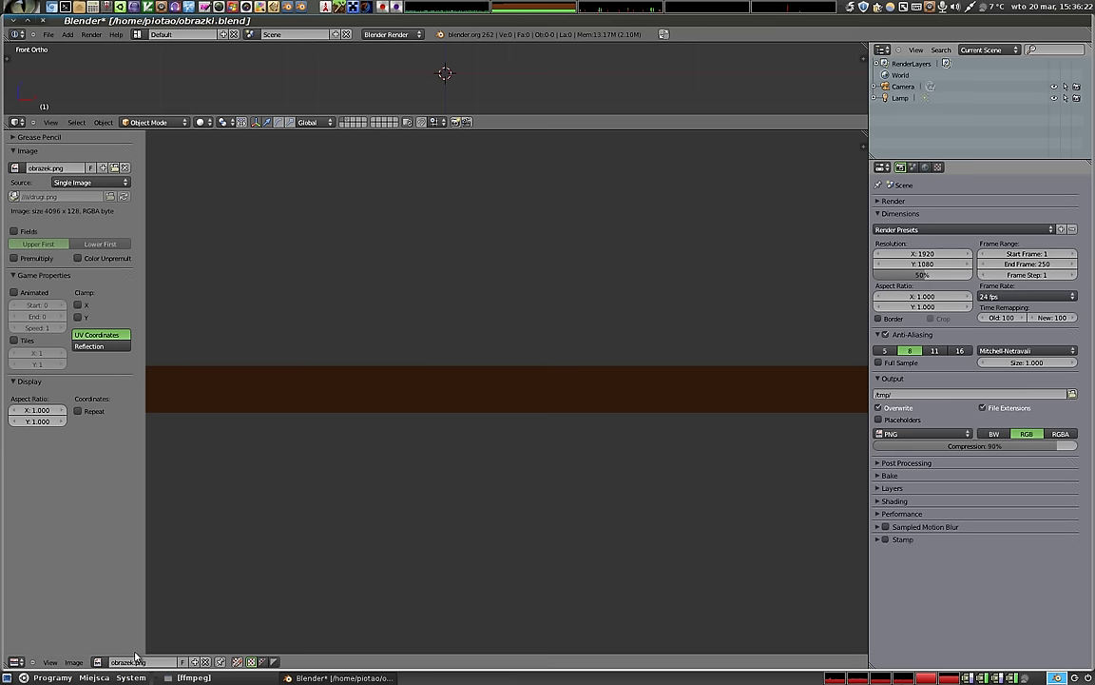
- Relink the DRUGI image to a/obrazek.png, then show obrazek.png again
{"action": "left_click", "coordinate": [98, 663]}
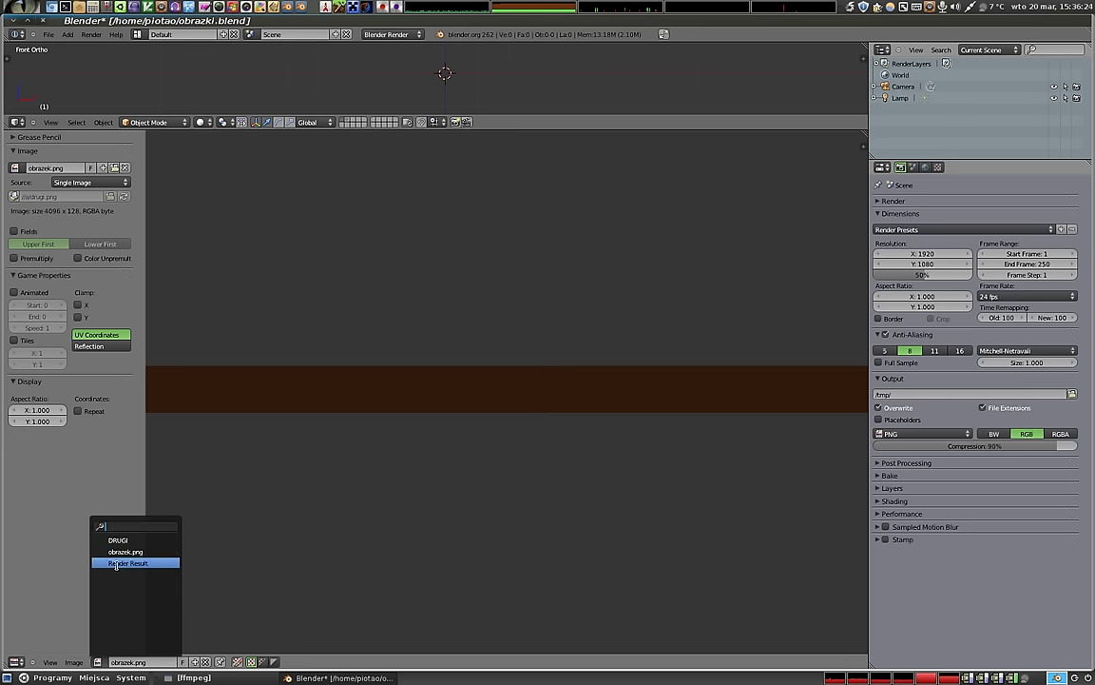
{"action": "left_click", "coordinate": [109, 536]}
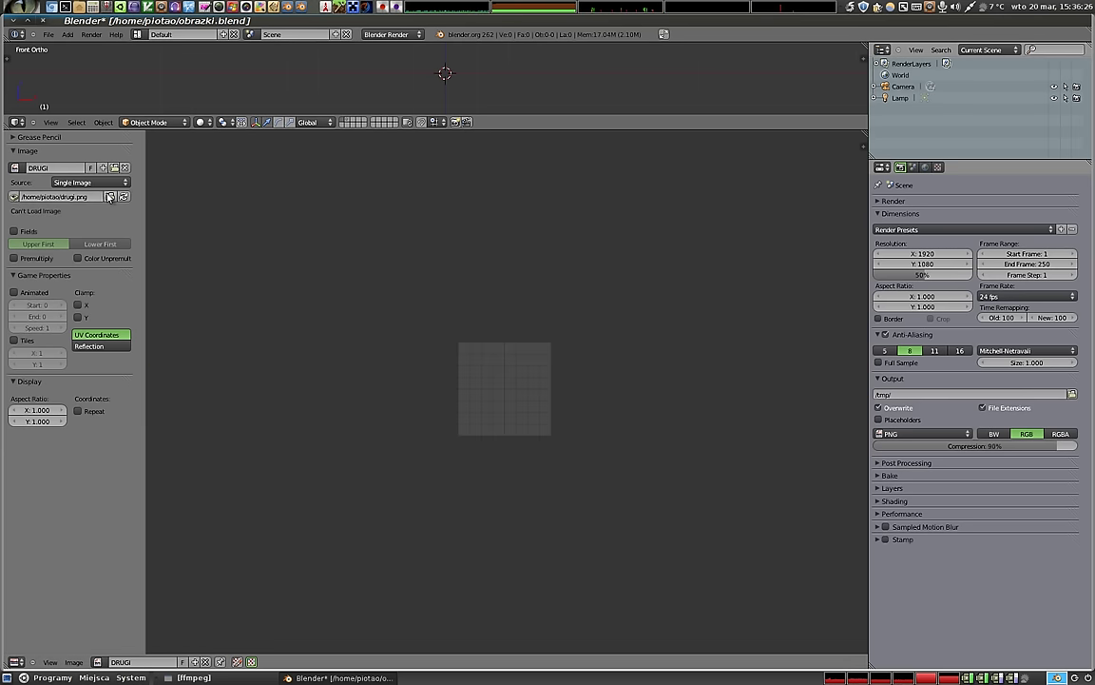
{"action": "left_click", "coordinate": [110, 196]}
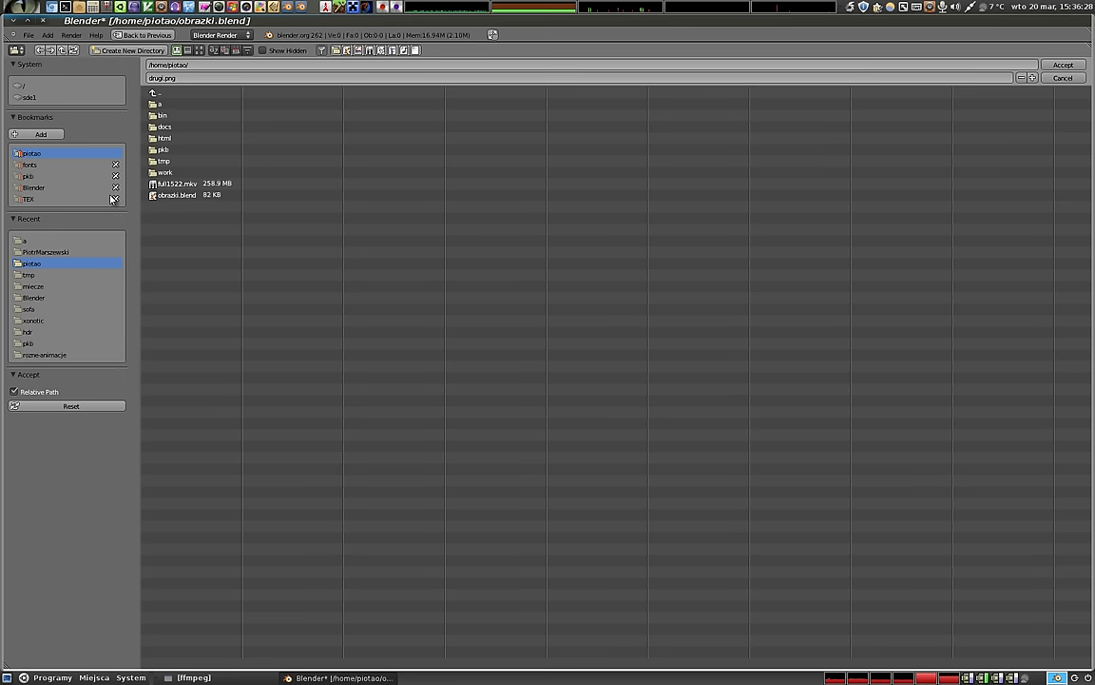
{"action": "left_click", "coordinate": [159, 104]}
{"action": "left_click", "coordinate": [173, 115]}
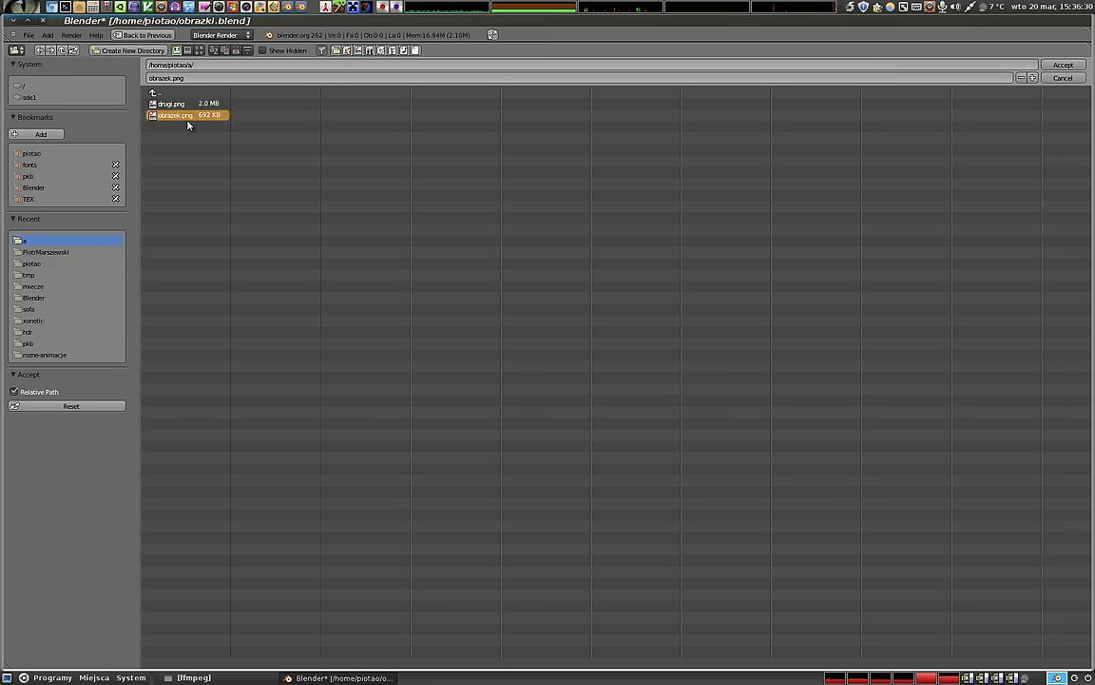
{"action": "left_click", "coordinate": [1063, 65]}
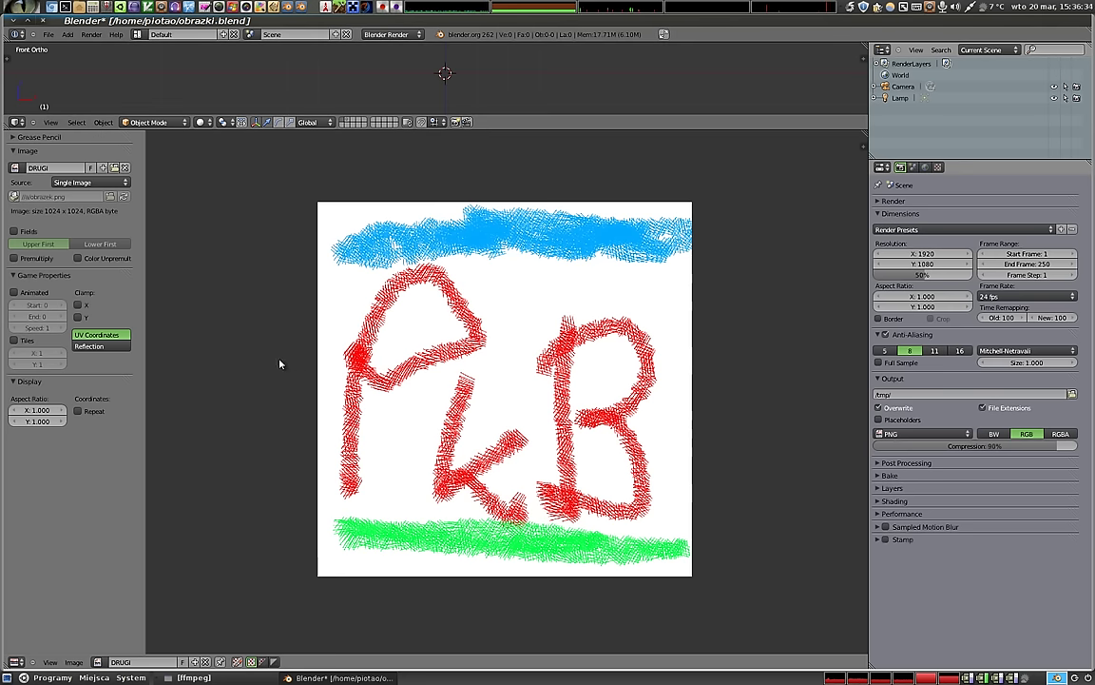
{"action": "left_click", "coordinate": [98, 661]}
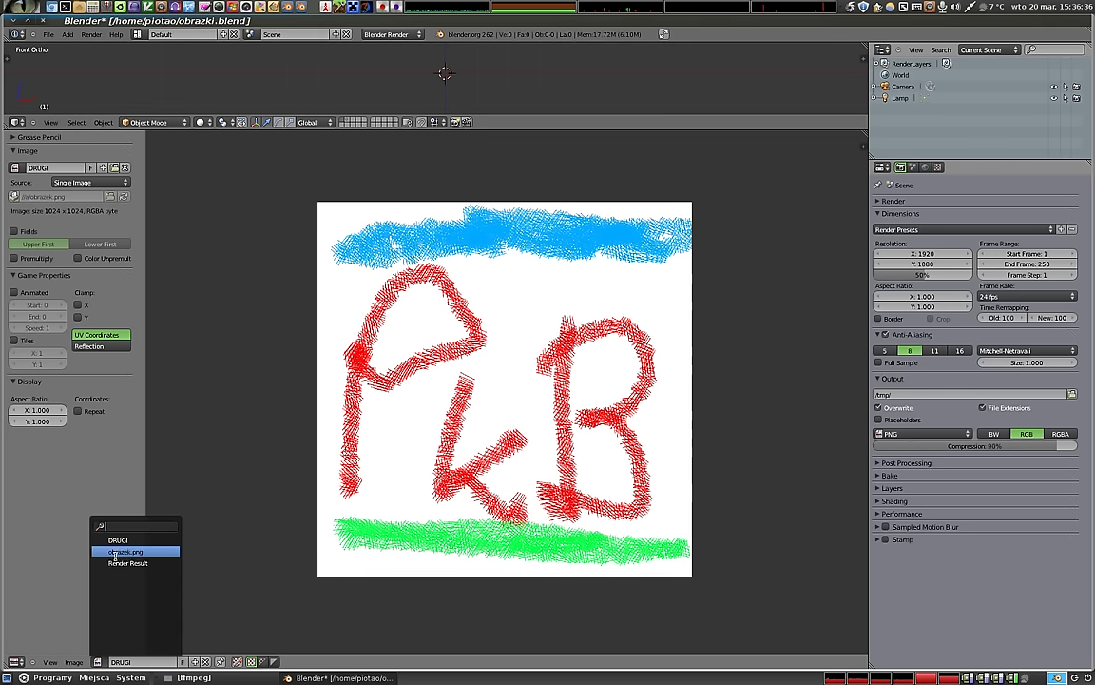
{"action": "left_click", "coordinate": [105, 552]}
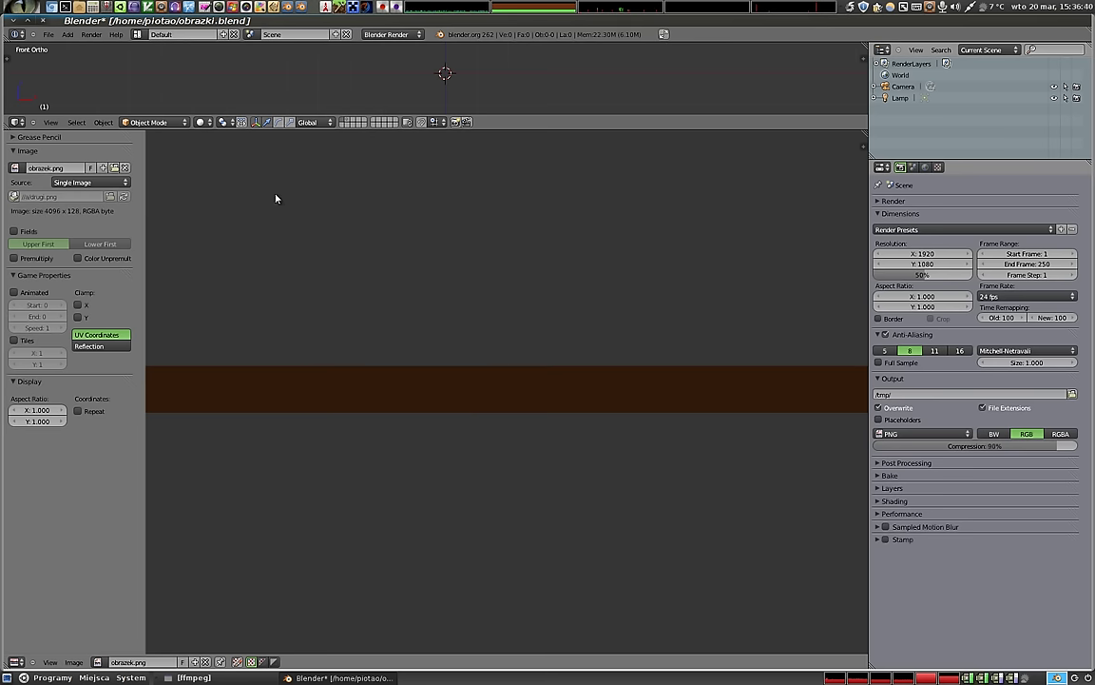
{"action": "left_click", "coordinate": [48, 34]}
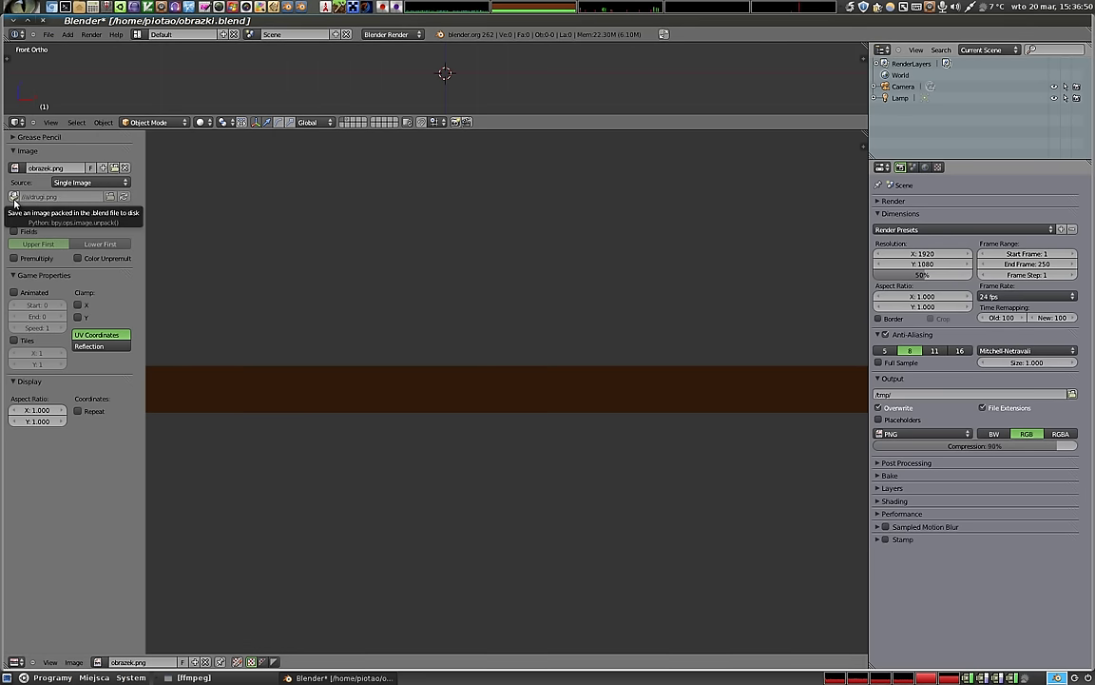
- Pack all external images into obrazki.blend and save over the file
{"action": "left_click", "coordinate": [48, 34]}
{"action": "mouse_move", "coordinate": [70, 234]}
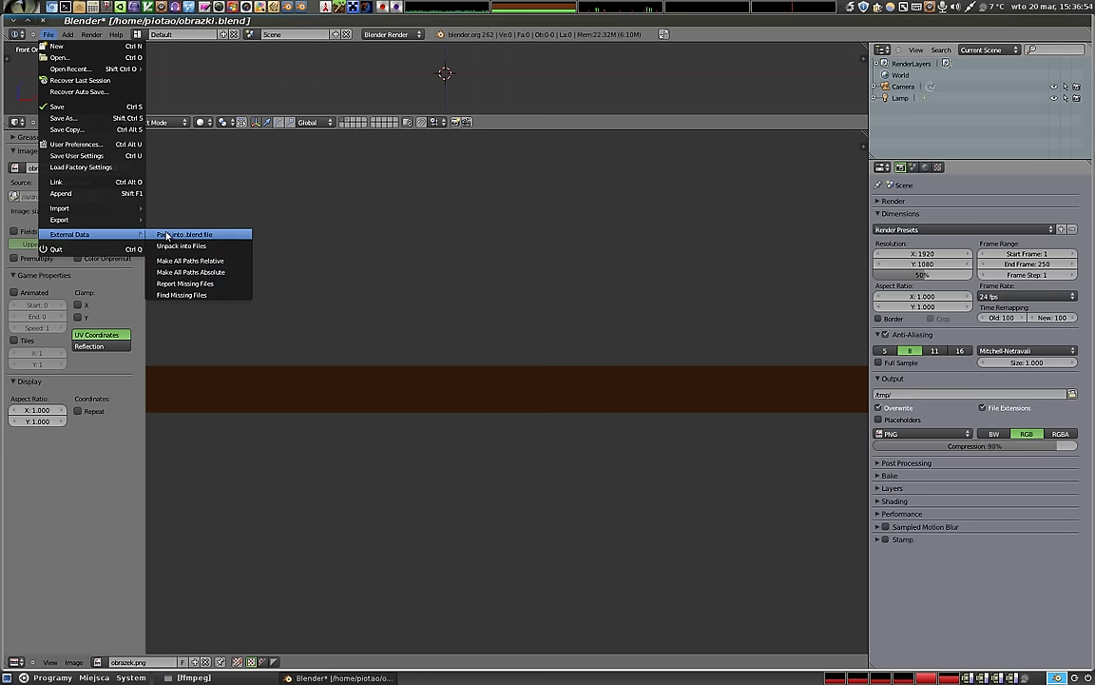
{"action": "left_click", "coordinate": [167, 234]}
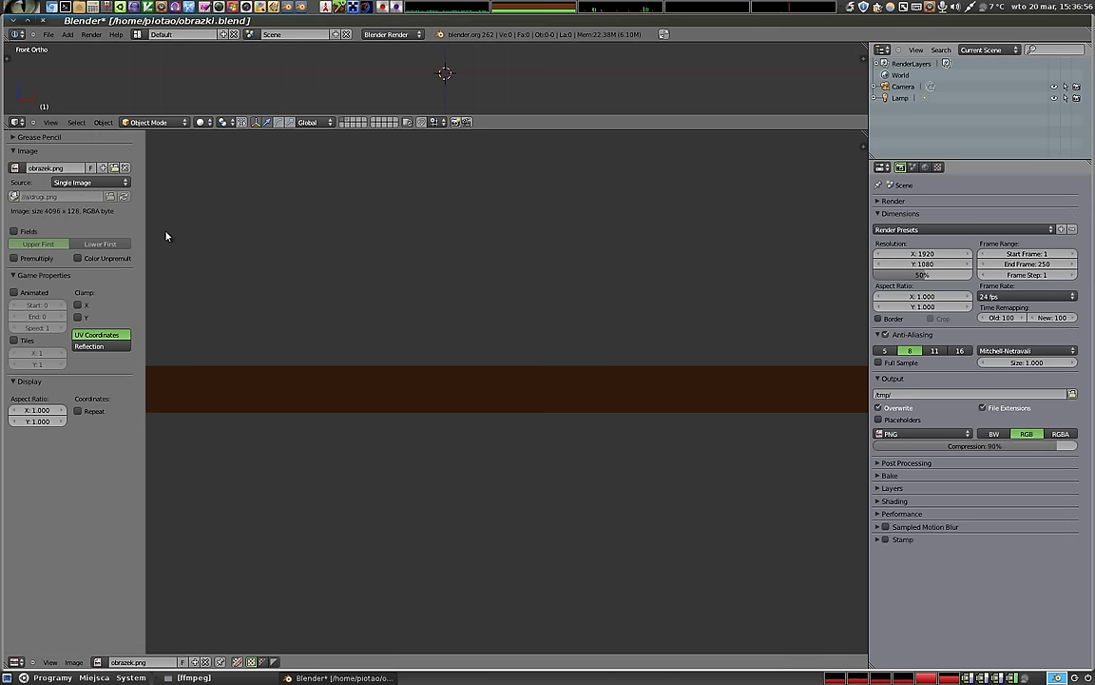
{"action": "key", "text": "ctrl+s"}
{"action": "left_click", "coordinate": [166, 236]}
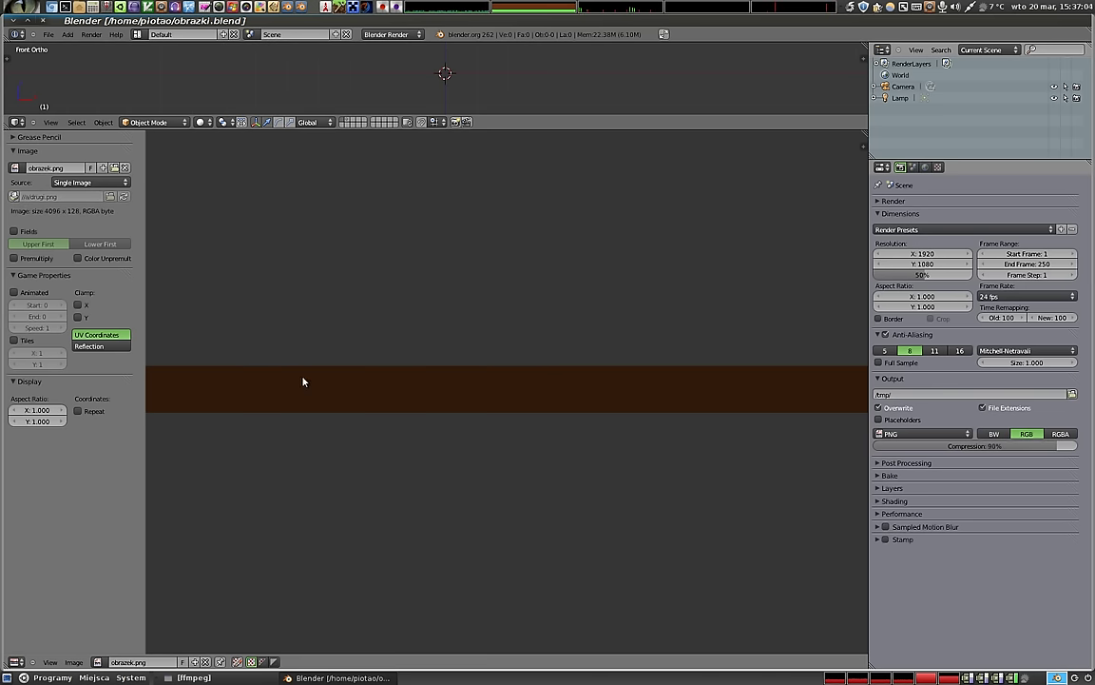
{"action": "left_click", "coordinate": [75, 662]}
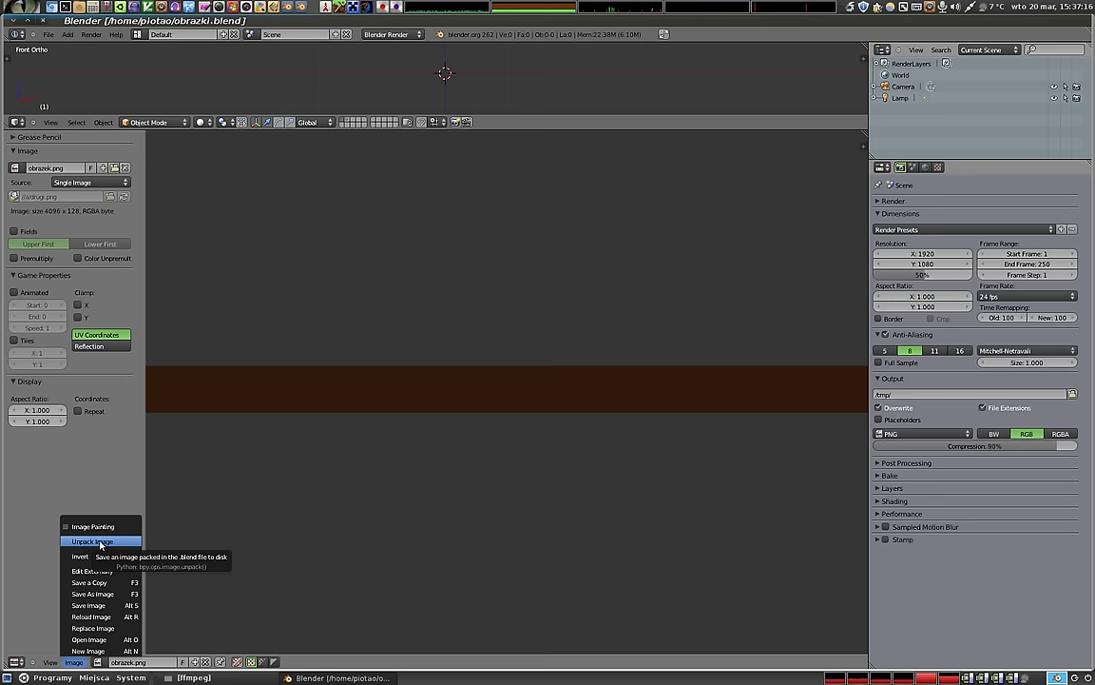
- Unpack obrazek.png to the identical //a/drugi.png file, then save over obrazki.blend
{"action": "left_click", "coordinate": [100, 542]}
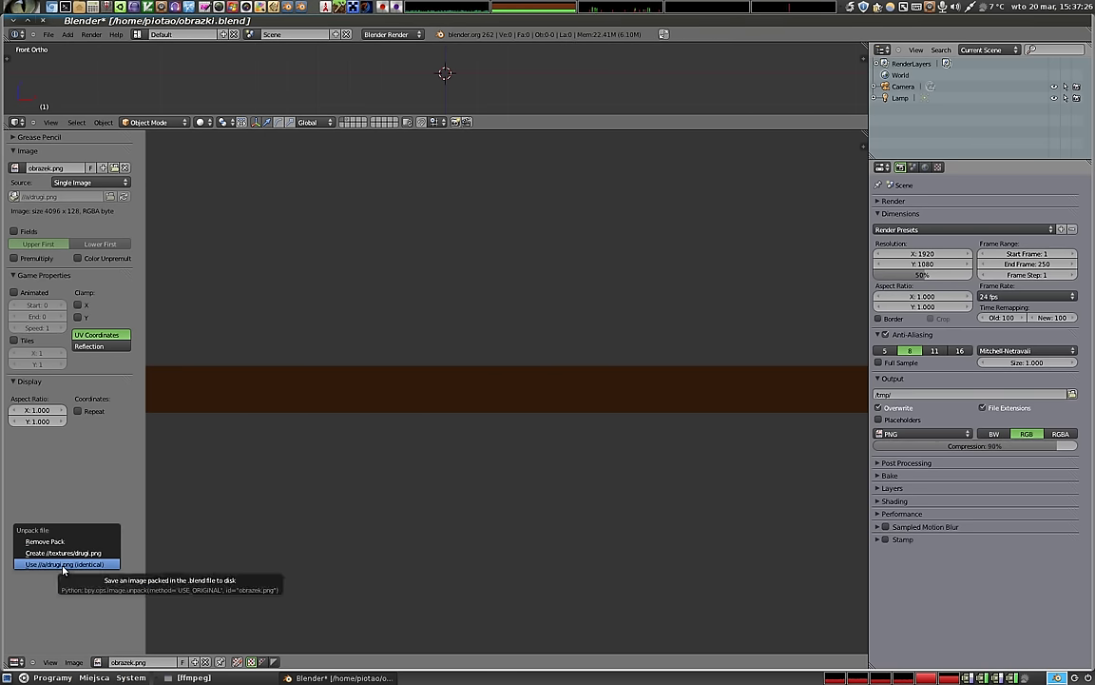
{"action": "left_click", "coordinate": [63, 565]}
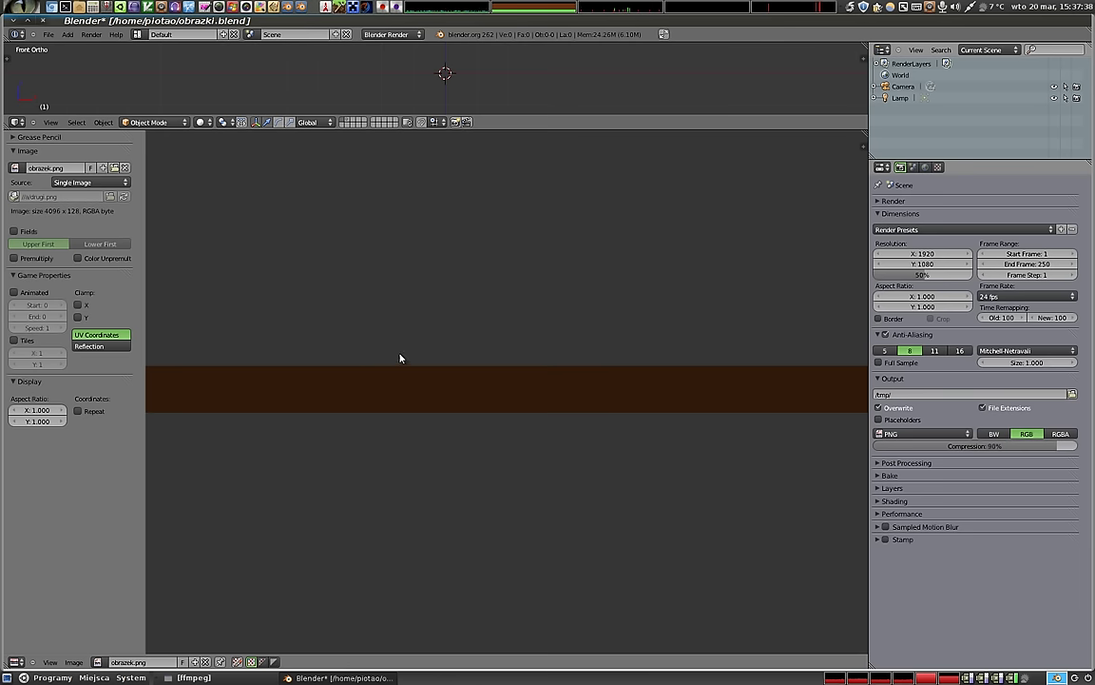
{"action": "scroll", "coordinate": [470, 393], "scroll_direction": "down", "scroll_amount": 3}
{"action": "scroll", "coordinate": [479, 401], "scroll_direction": "down", "scroll_amount": 2}
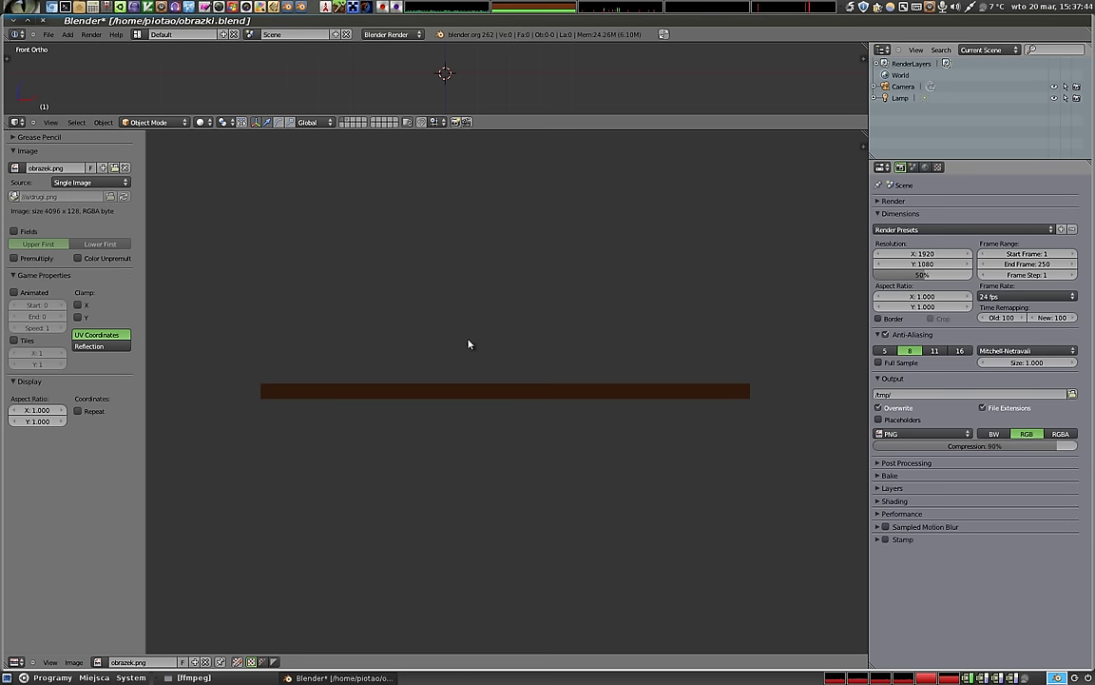
{"action": "scroll", "coordinate": [500, 392], "scroll_direction": "up", "scroll_amount": 1}
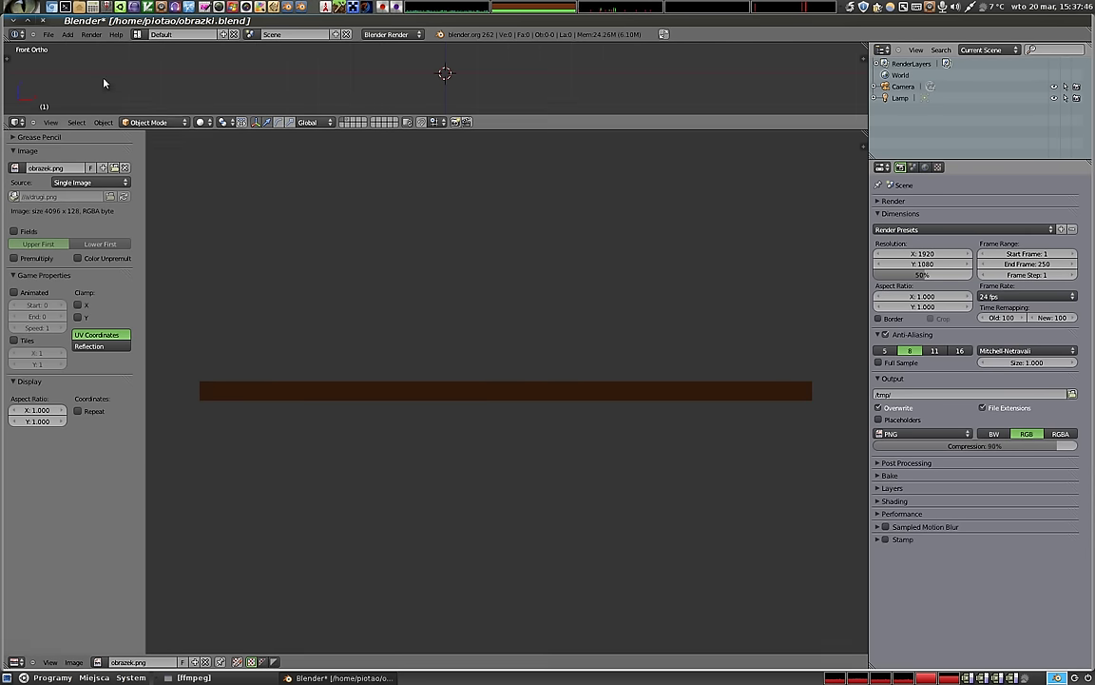
{"action": "key", "text": "ctrl+s"}
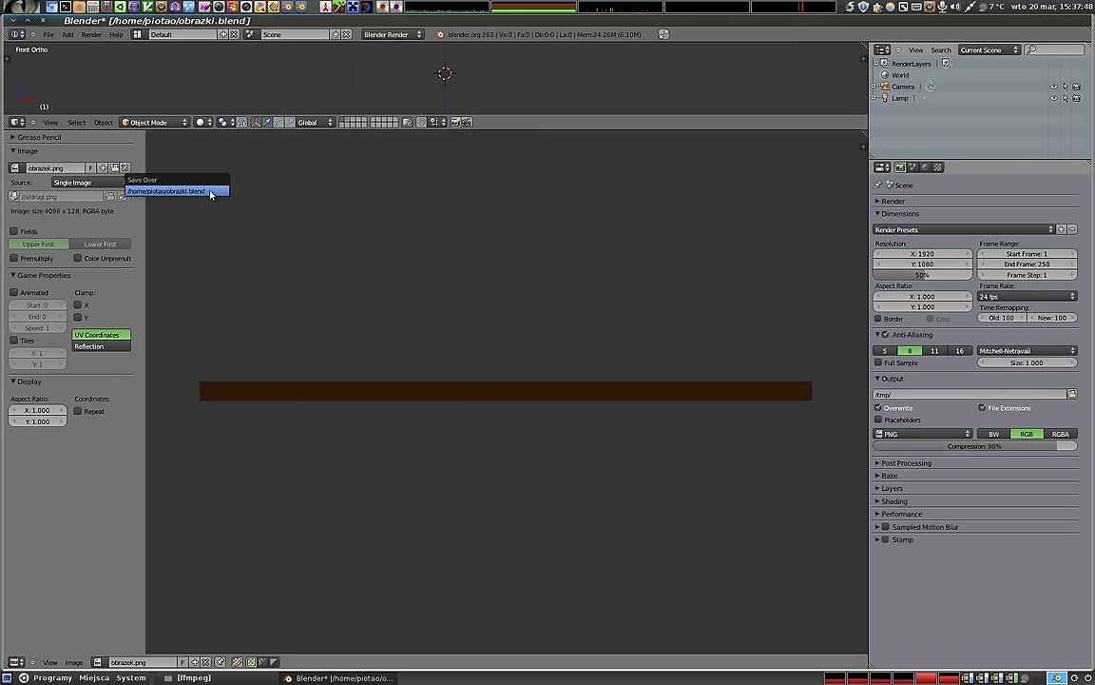
{"action": "left_click", "coordinate": [212, 193]}
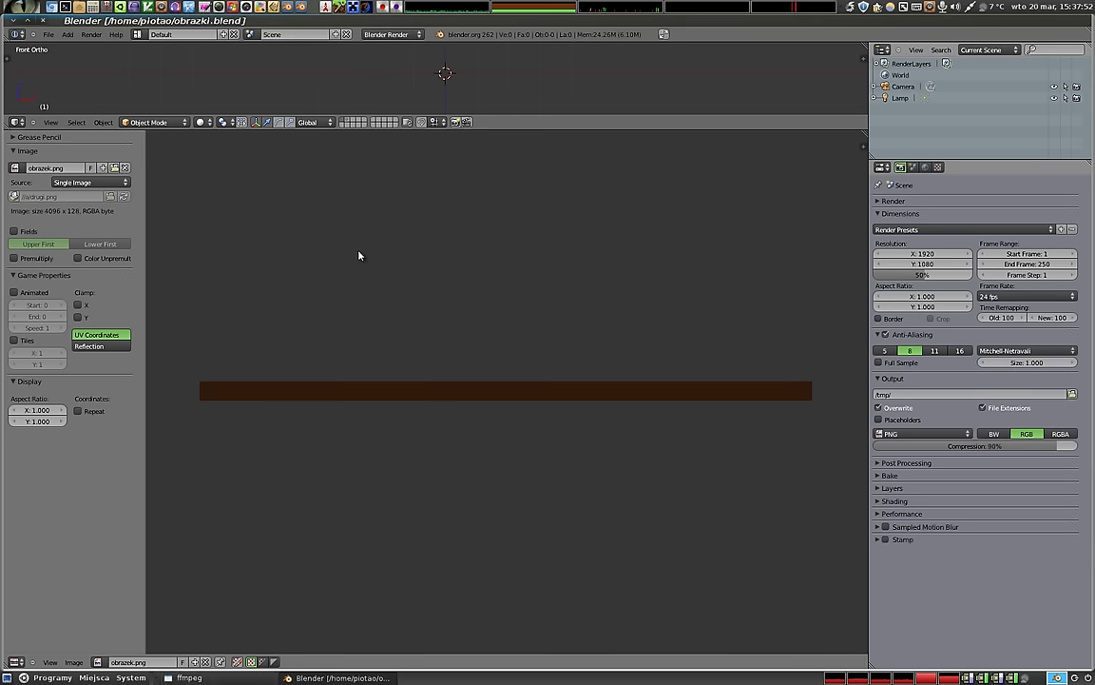
- In a new terminal, list the home folder and the contents of folder a
{"action": "key", "text": "ctrl+alt+t"}
{"action": "type", "text": "l"}
{"action": "key", "text": "Return"}
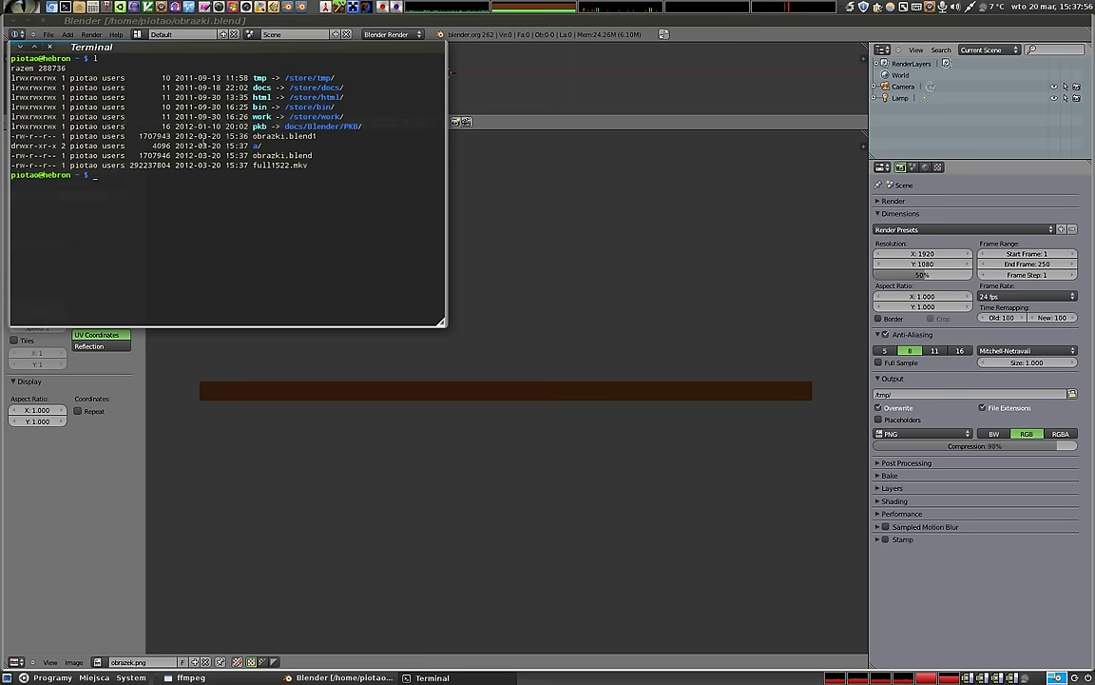
{"action": "double_click", "coordinate": [152, 135]}
{"action": "type", "text": "l a"}
{"action": "key", "text": "Return"}
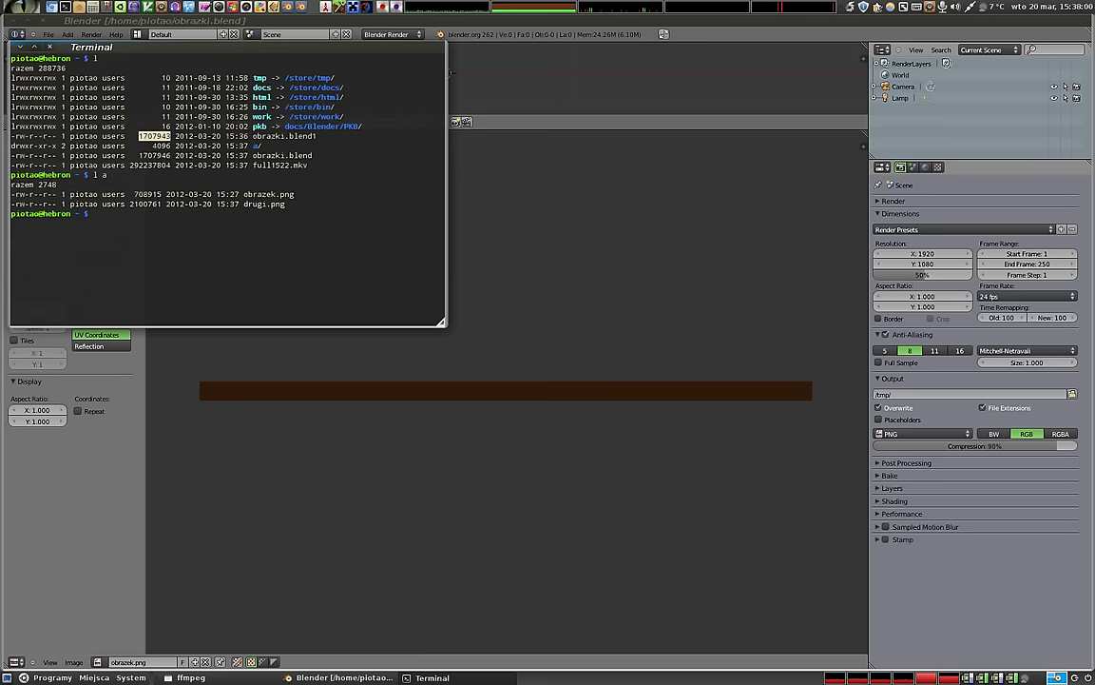
{"action": "left_click", "coordinate": [118, 173]}
- Delete folder a with rm -r a, confirm with l, and return to Blender
{"action": "type", "text": "rm -r "}
{"action": "type", "text": "a"}
{"action": "key", "text": "Return"}
{"action": "type", "text": "l"}
{"action": "key", "text": "Return"}
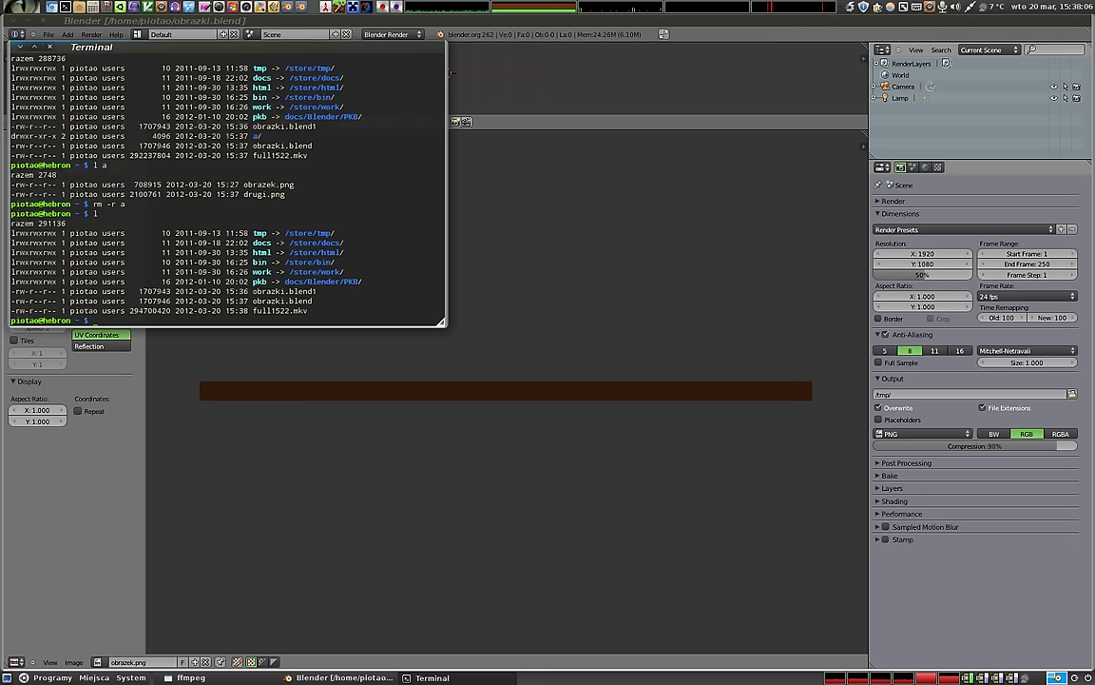
{"action": "left_click_drag", "start_coordinate": [252, 301], "coordinate": [285, 300]}
{"action": "left_click", "coordinate": [571, 126]}
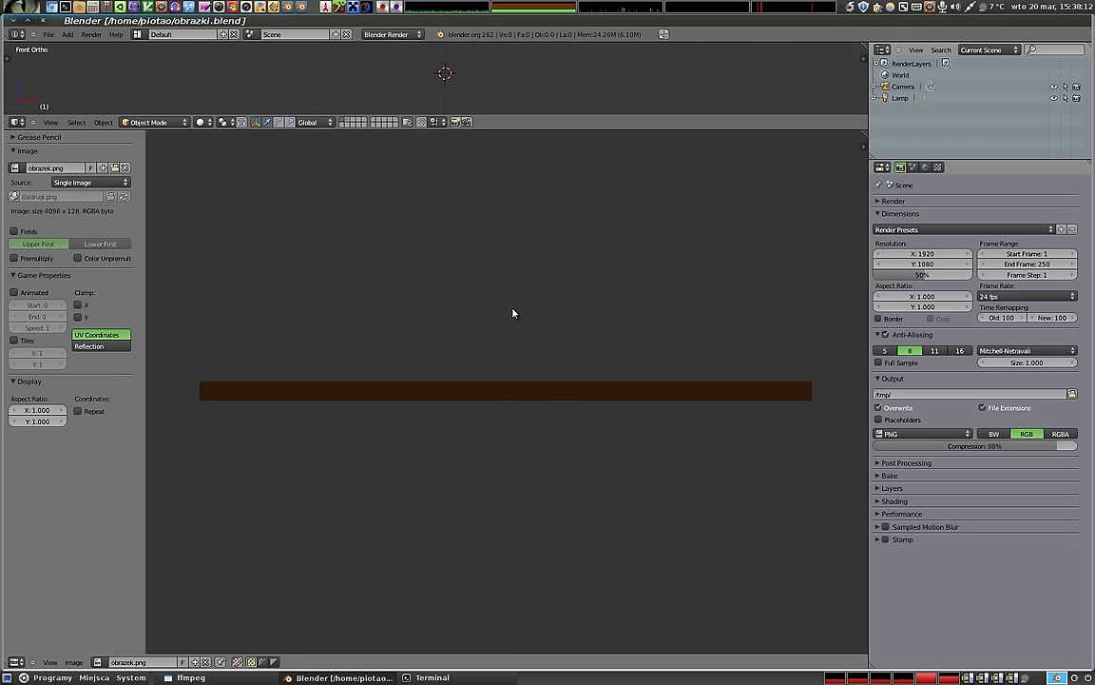